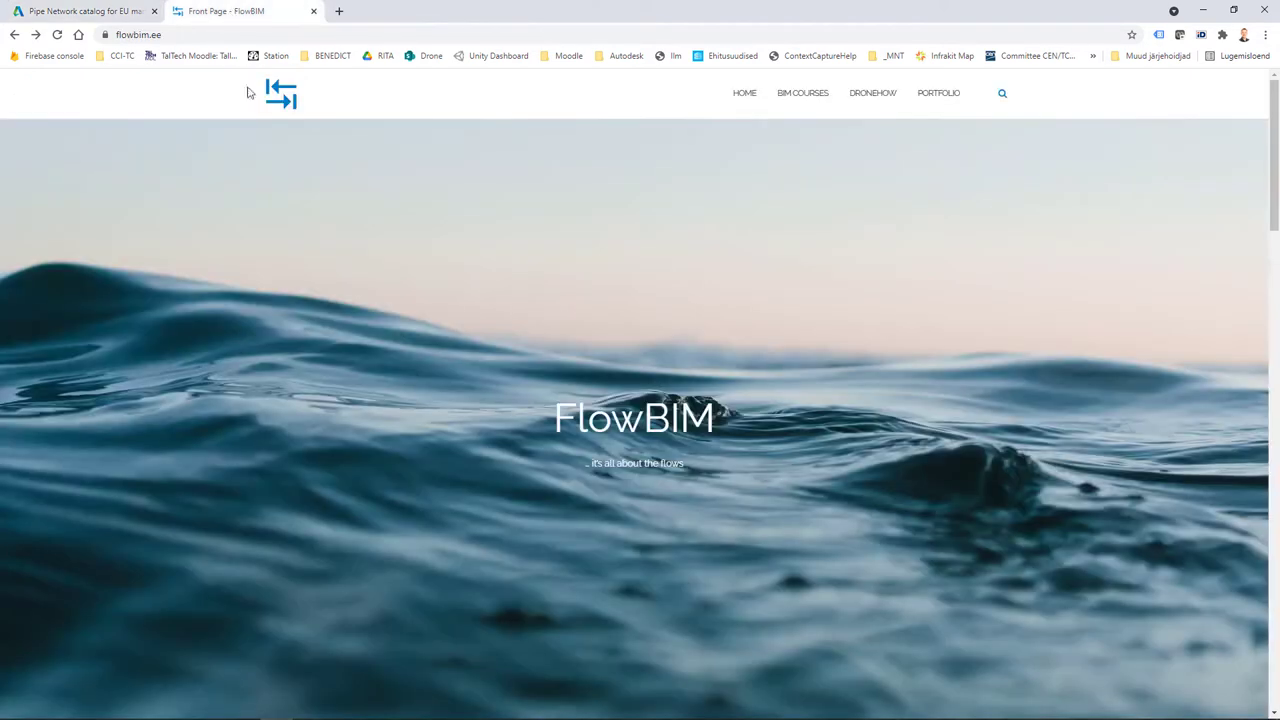
Step: Review the Free BIM content section on the FlowBIM front page
click(232, 11)
scroll(401, 435, down, 3)
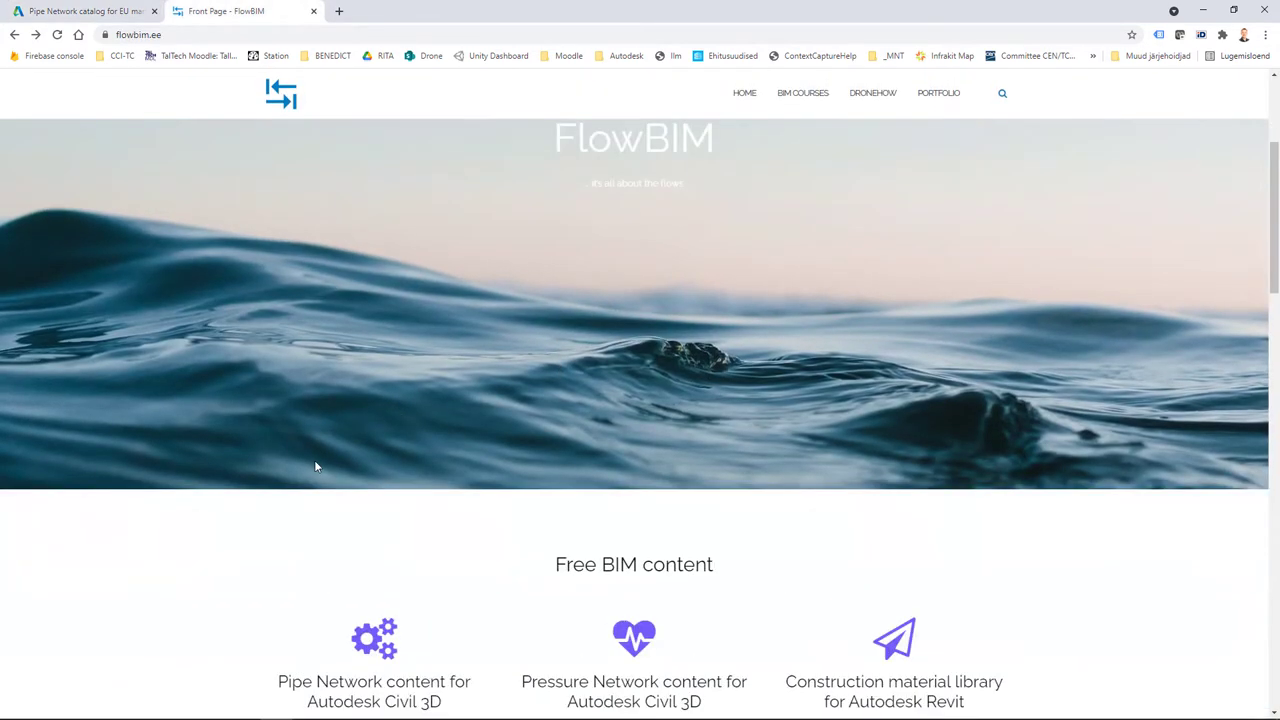
scroll(312, 467, down, 3)
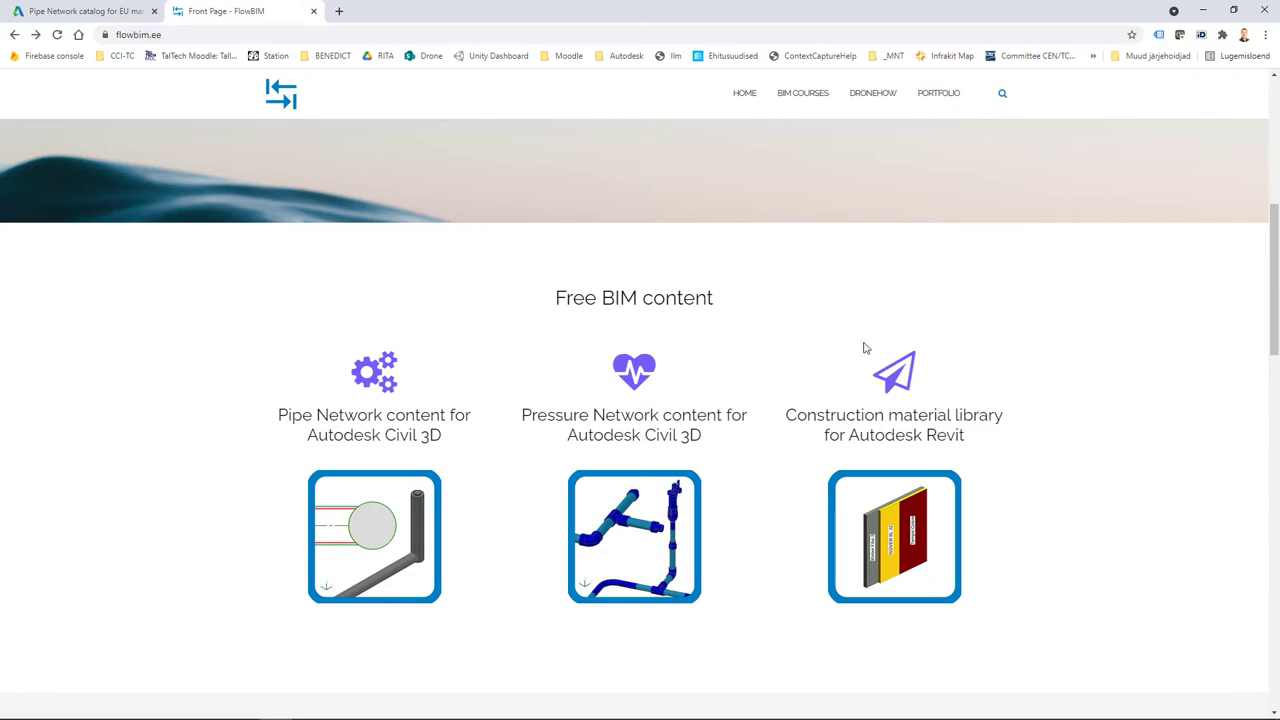
Step: Review the description of the Pipe Network catalog for EU market on the Autodesk App Store, including its generic pipe standards
click(122, 13)
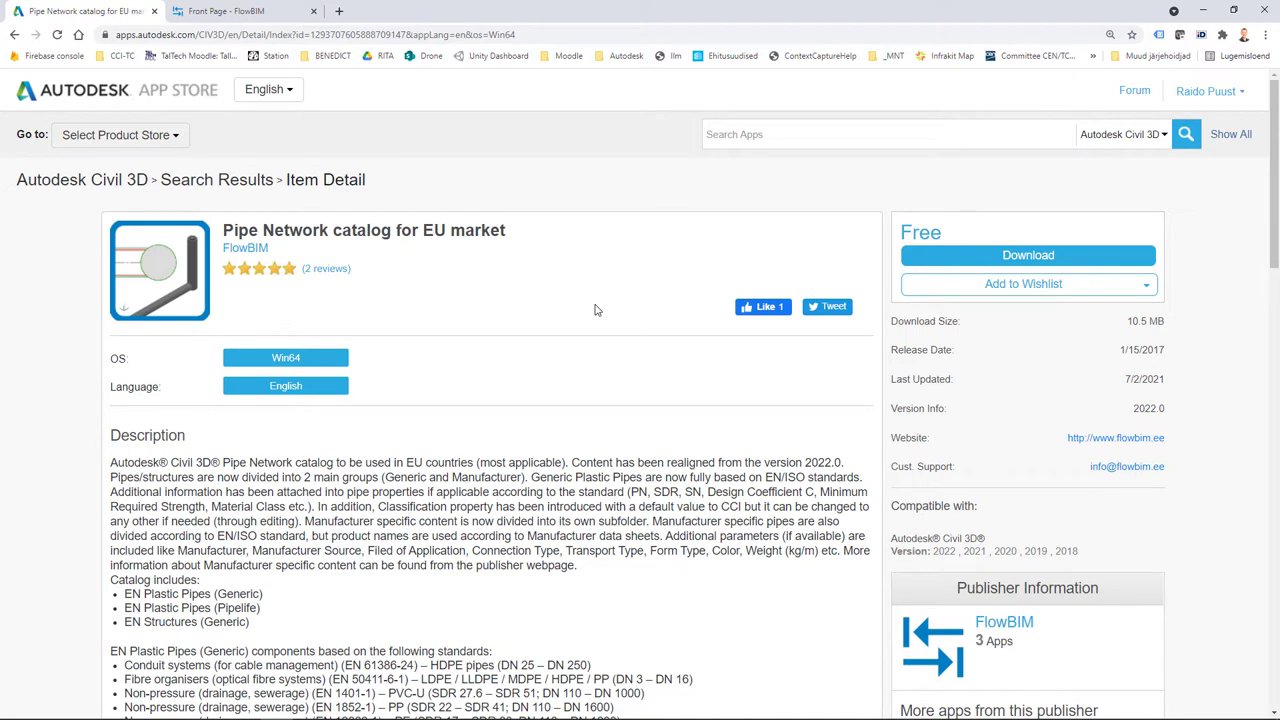
scroll(549, 455, down, 1)
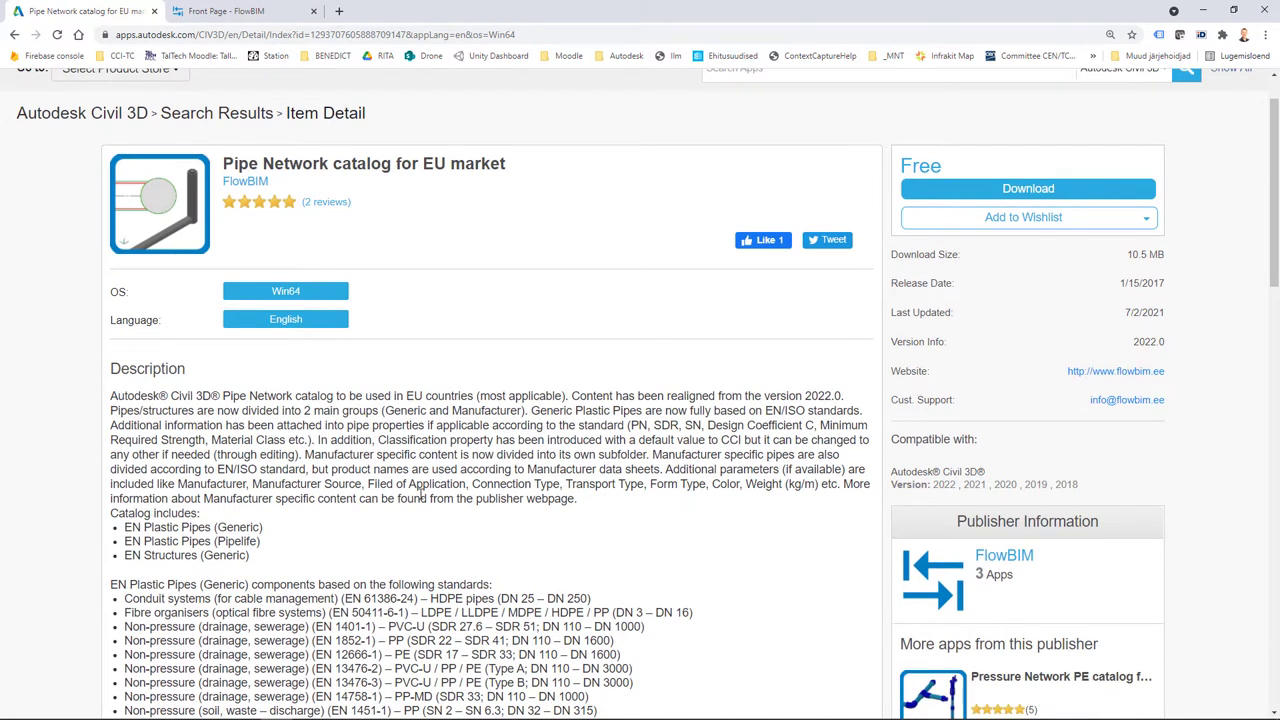
scroll(441, 515, down, 3)
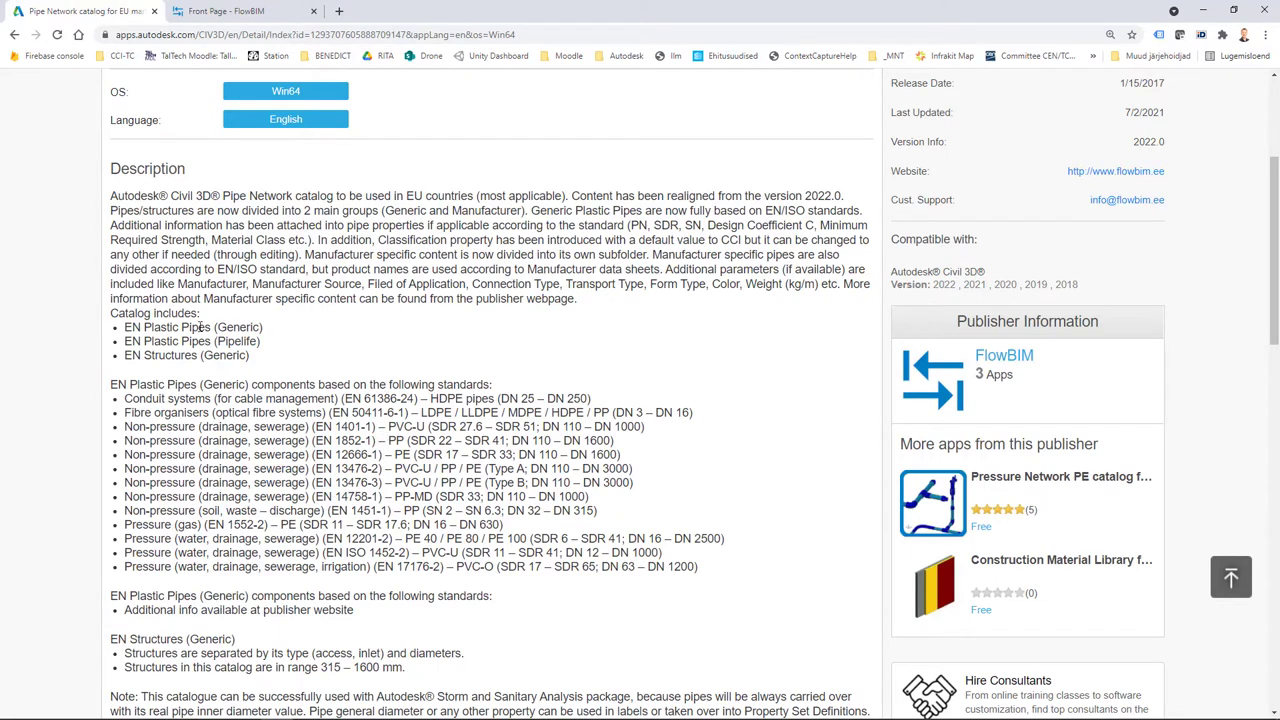
drag(183, 329, 272, 331)
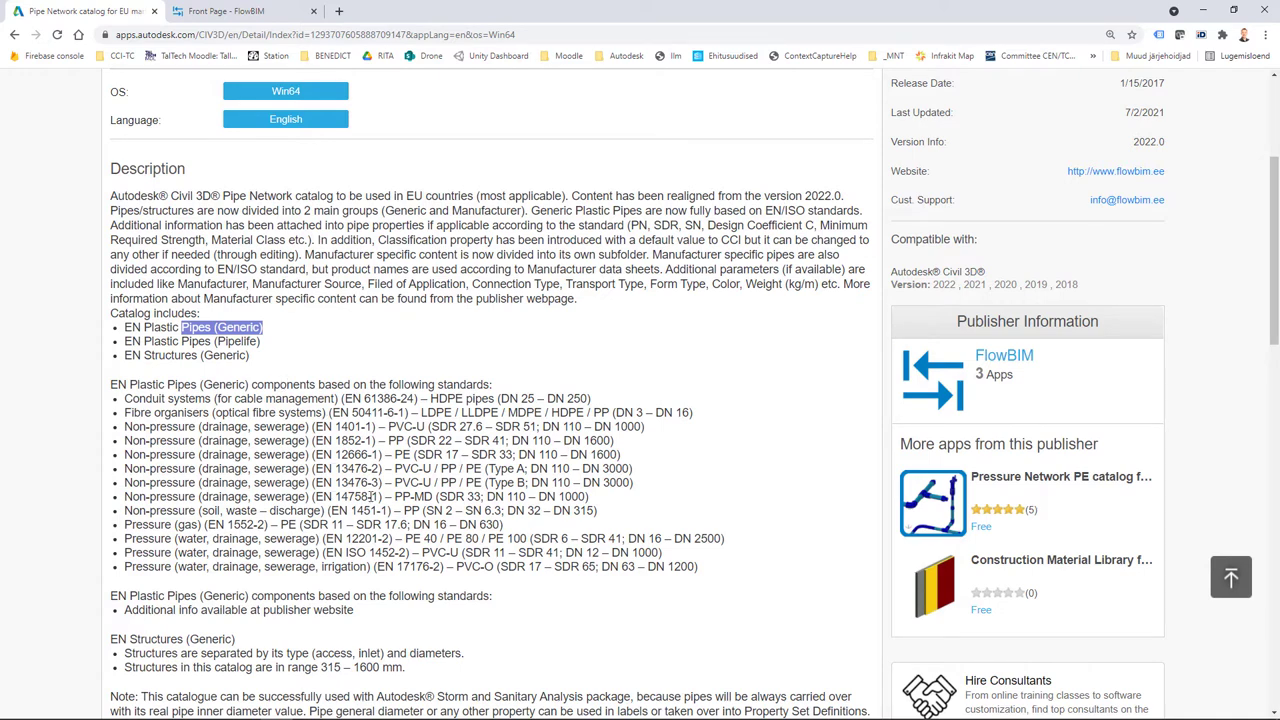
scroll(372, 496, down, 1)
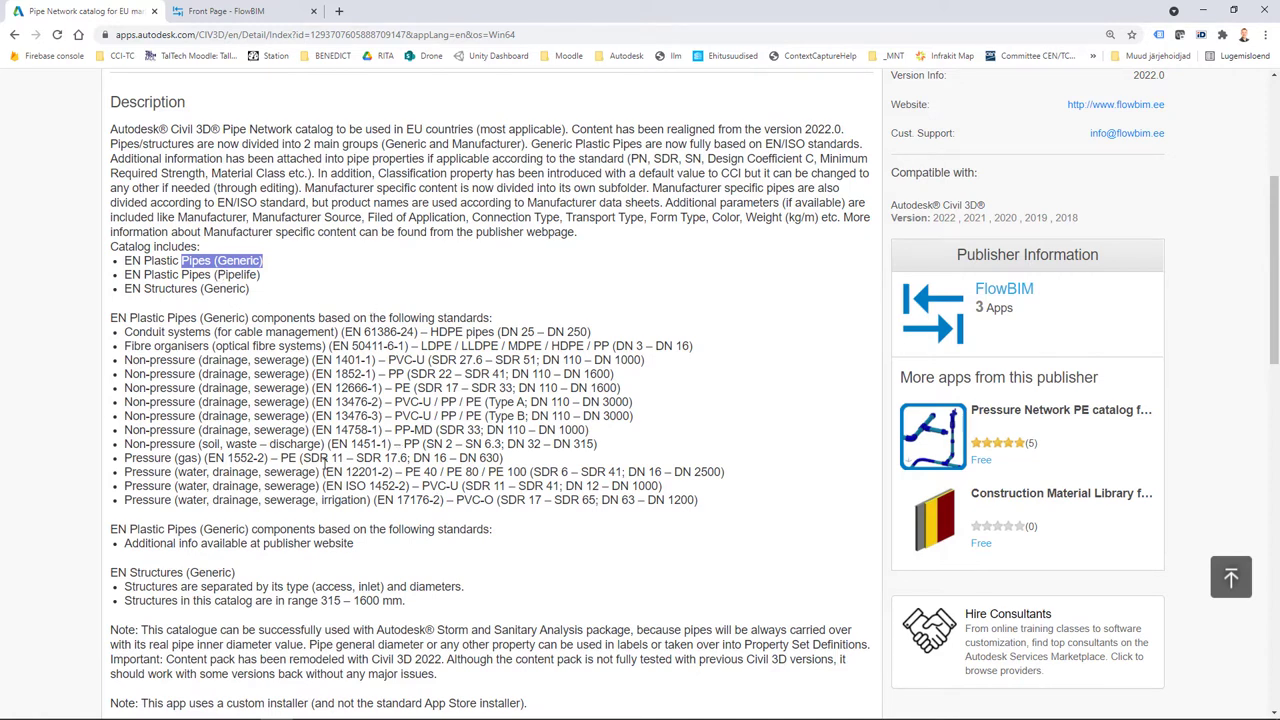
scroll(368, 458, down, 2)
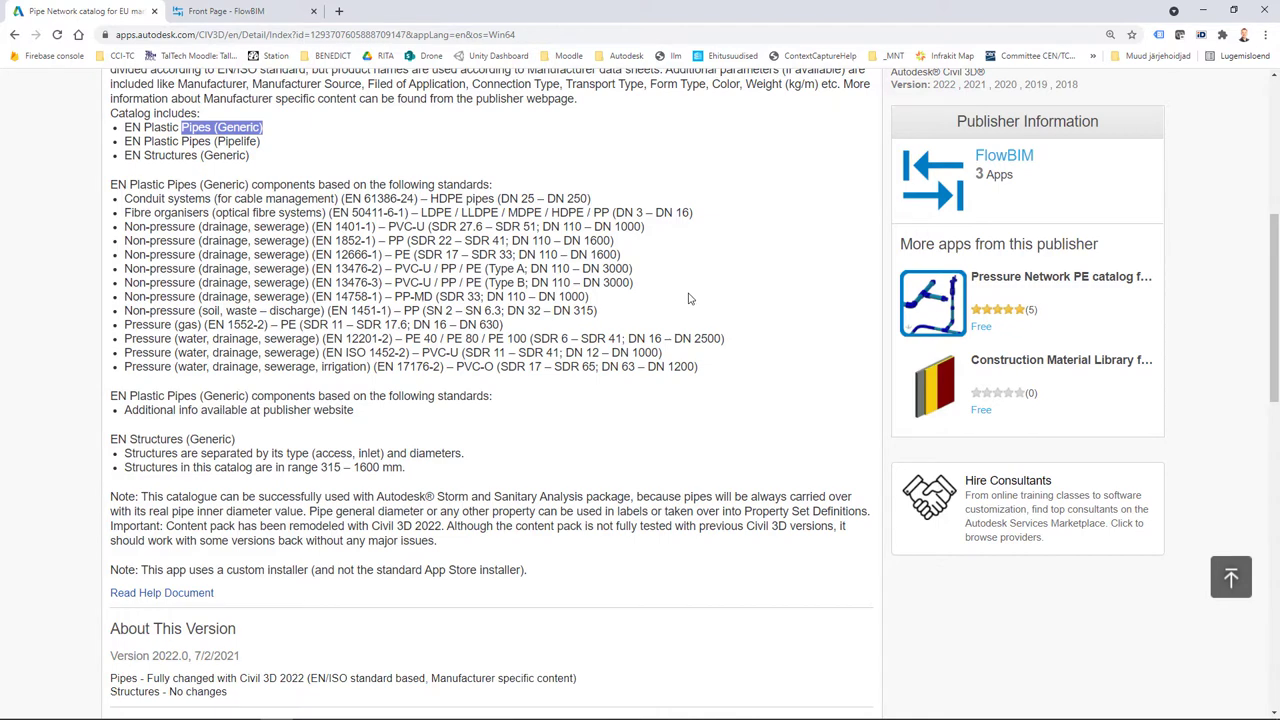
scroll(600, 330, up, 5)
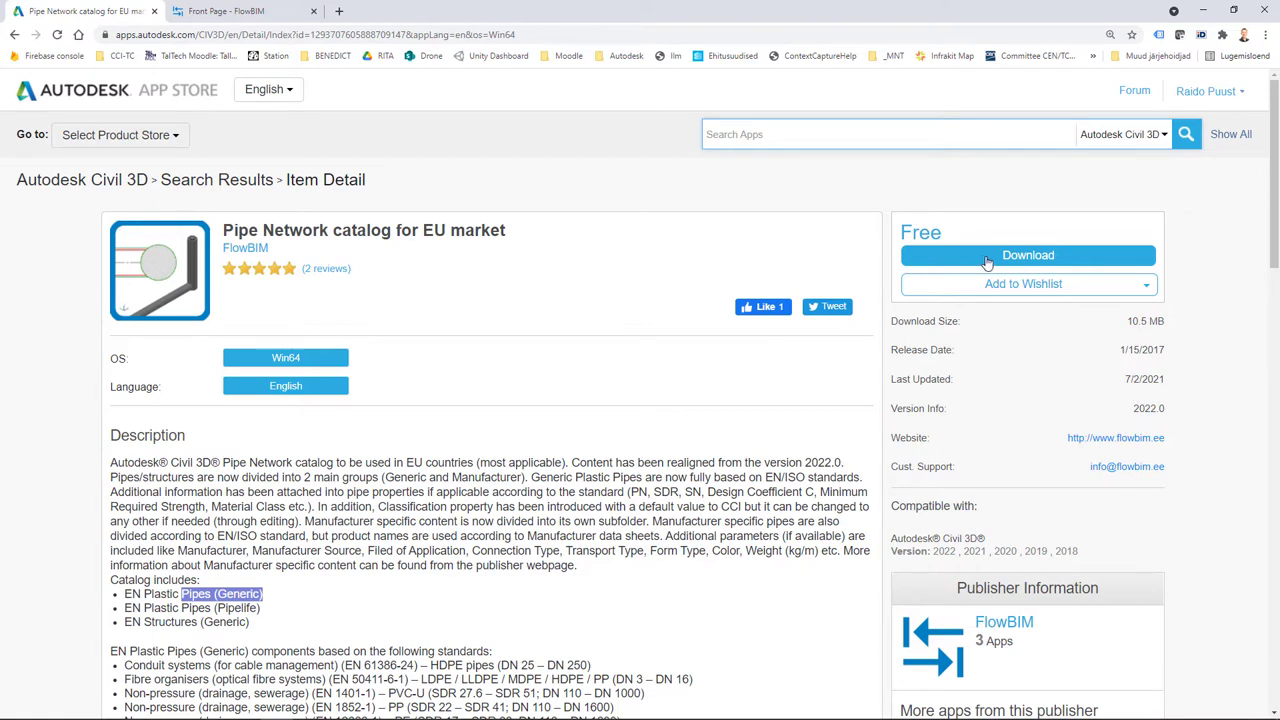
Step: Download the Pipe Network catalog installer as setup.exe to the Desktop and minimize the browser
click(1038, 261)
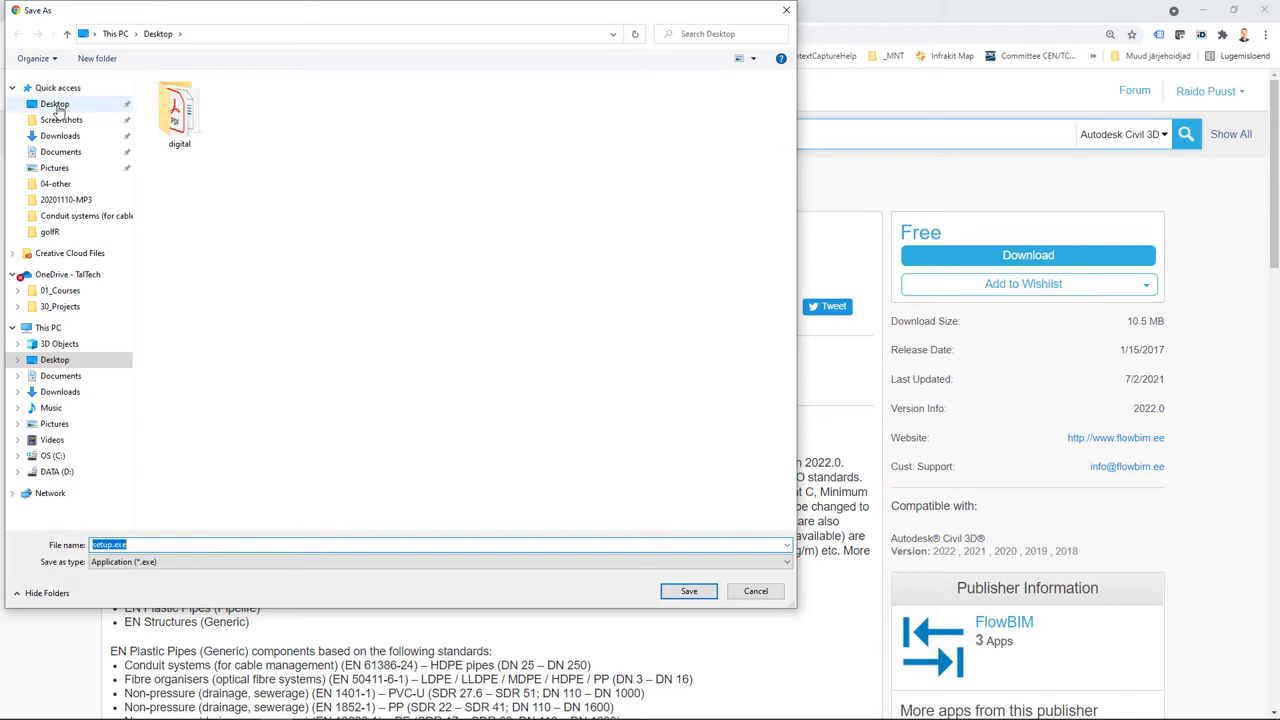
click(689, 591)
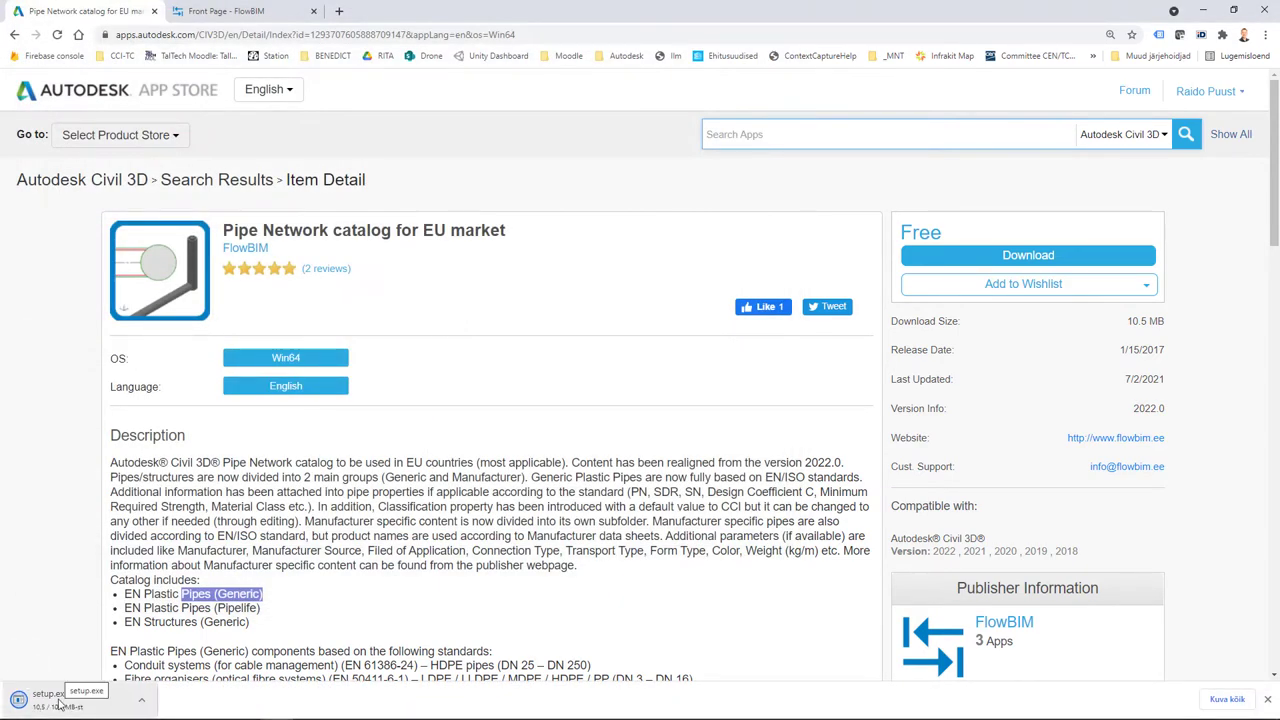
click(1203, 11)
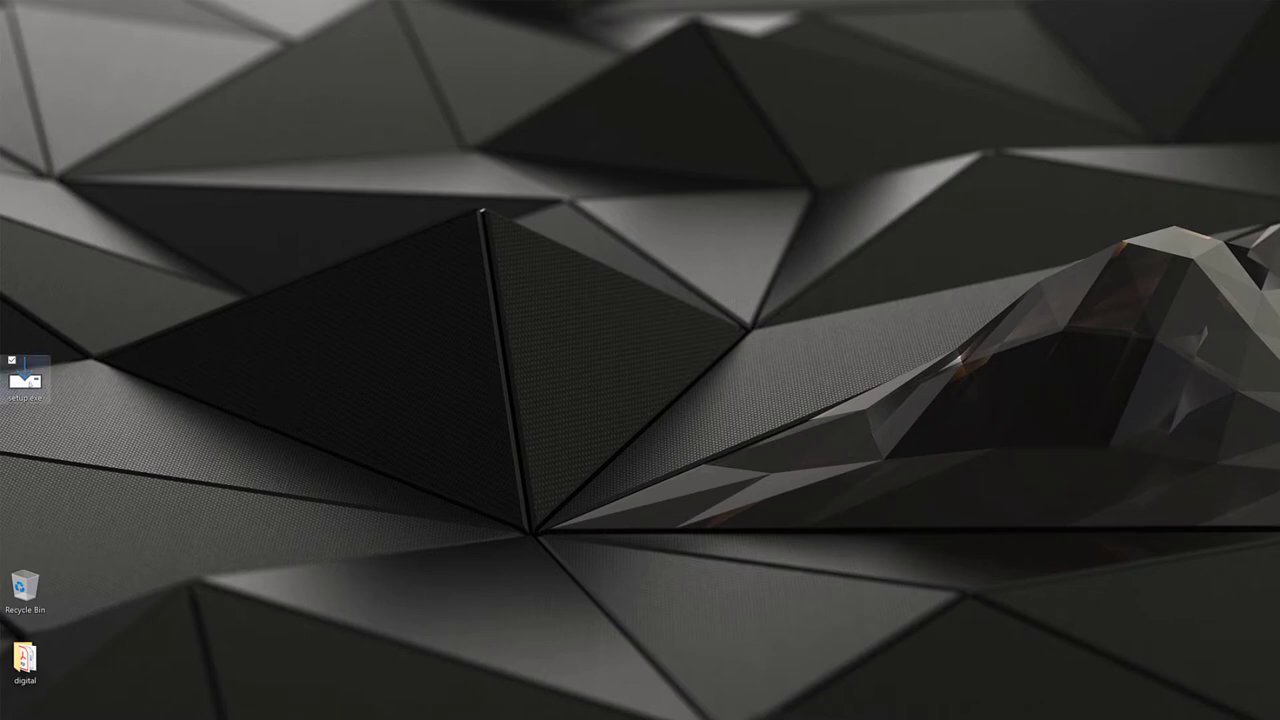
Step: Run setup.exe from the desktop and accept its license agreement
click(25, 378)
double_click(25, 378)
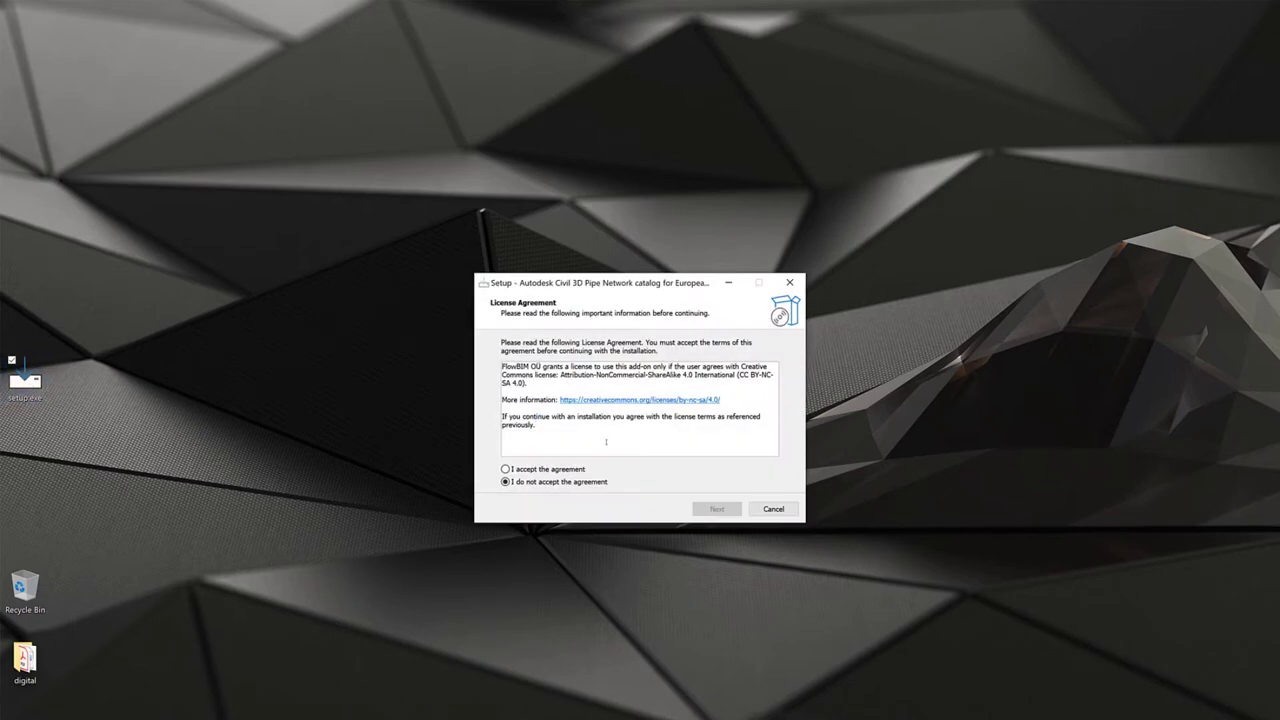
click(582, 469)
key(Return)
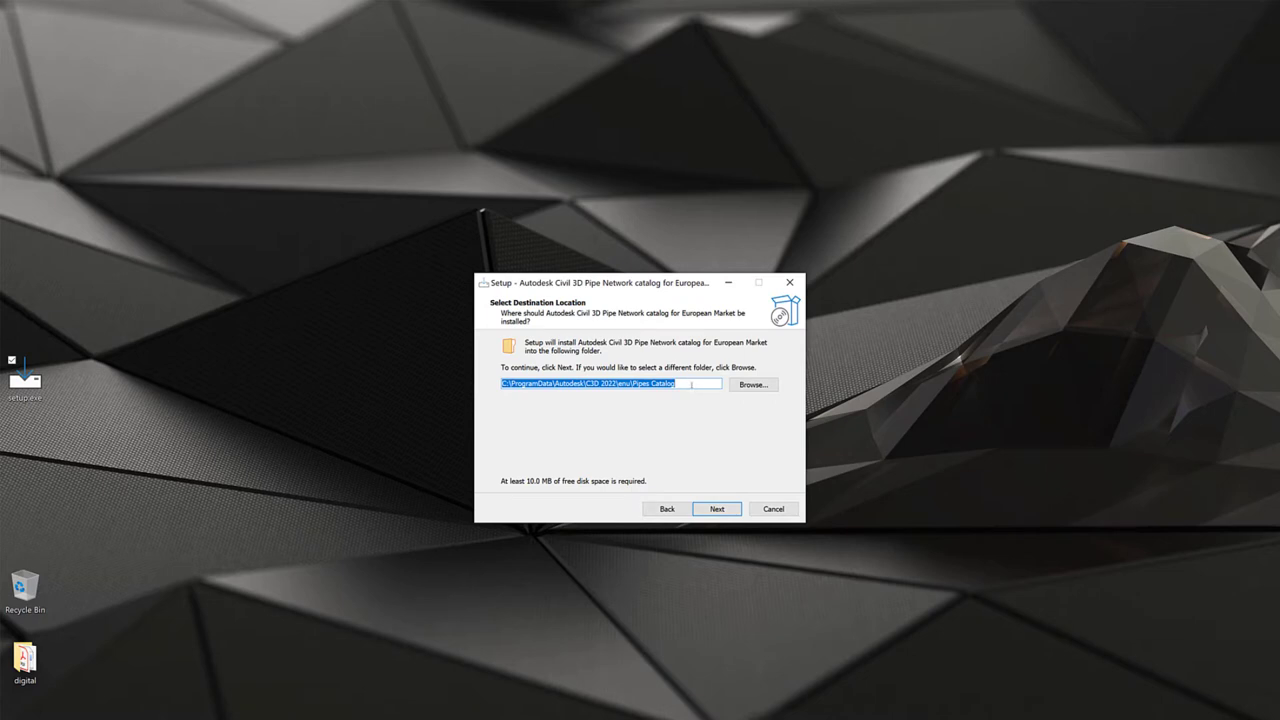
Step: Check the destination C:\ProgramData\Autodesk\C3D 2022\enu\Pipes Catalog, keep it, and agree to install into the existing folder
click(712, 382)
drag(676, 383, 584, 383)
click(683, 382)
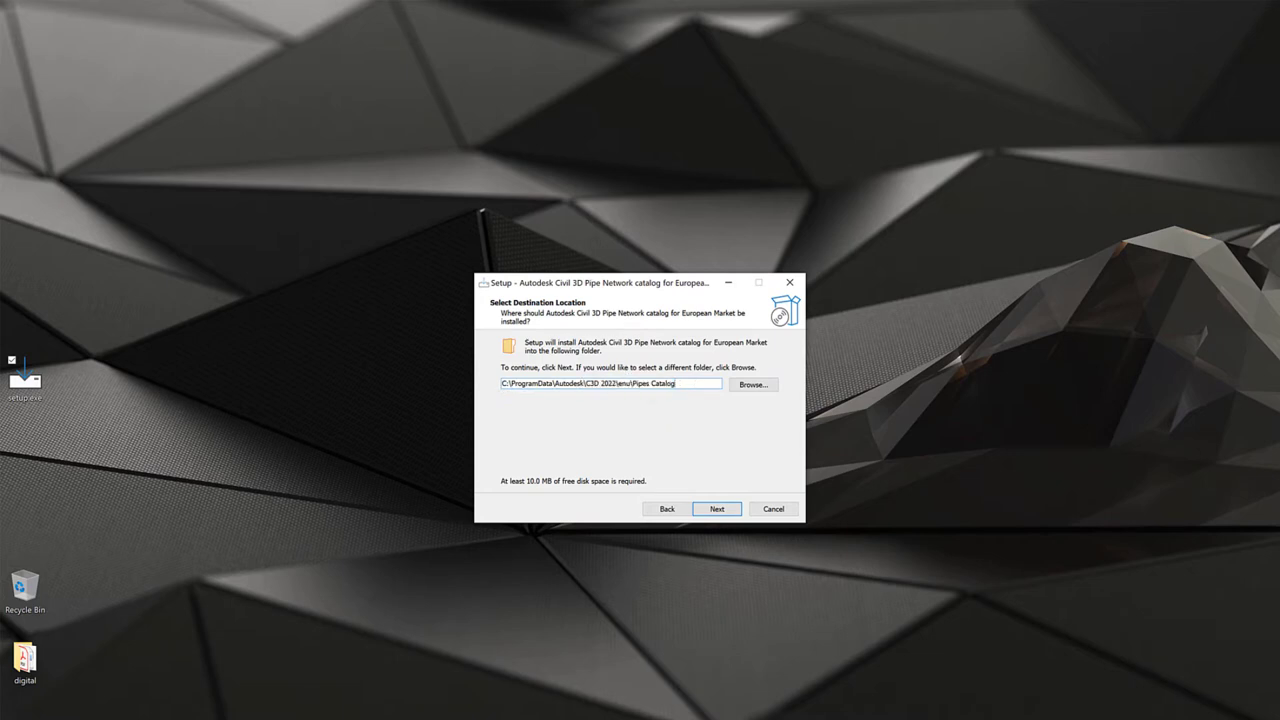
key(alt+Tab)
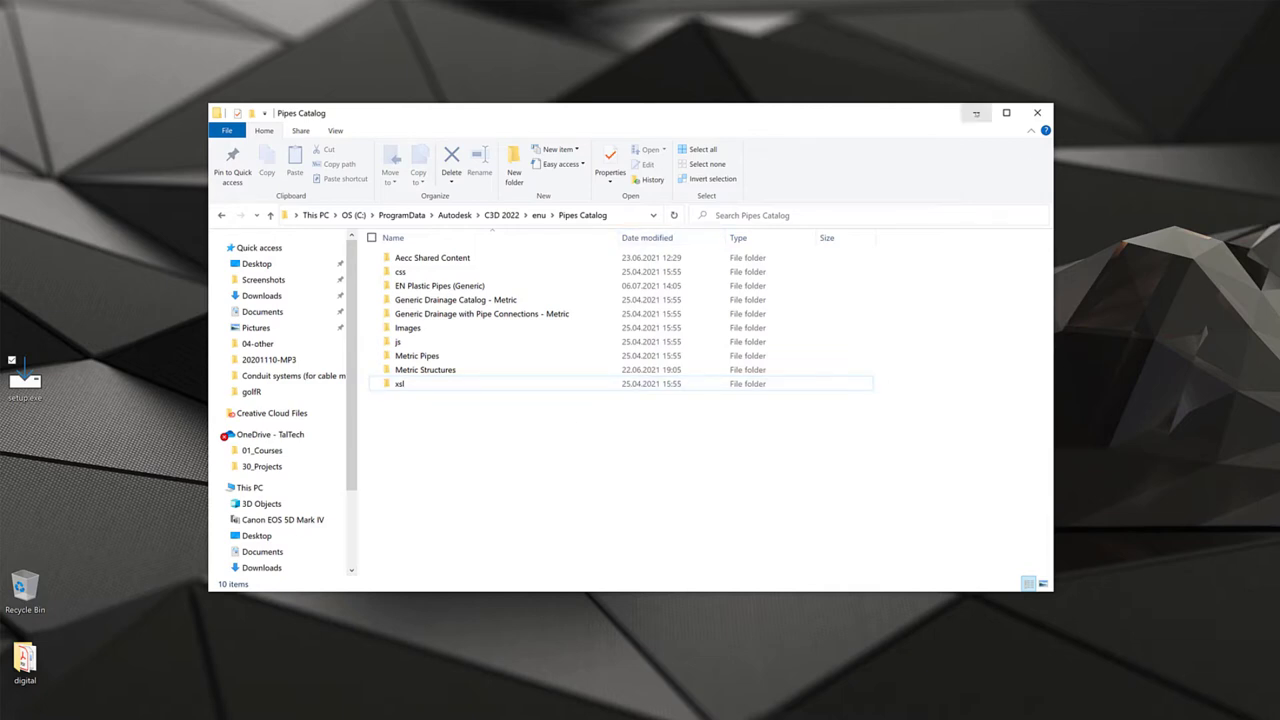
click(976, 113)
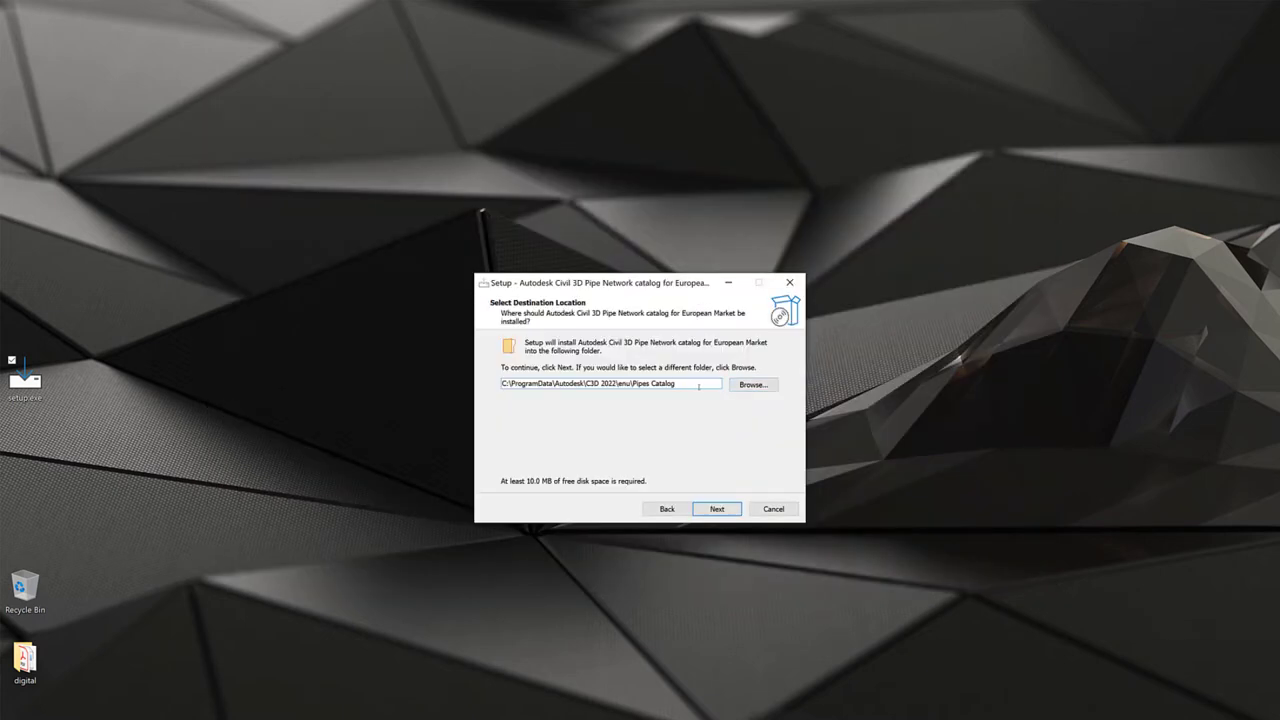
click(717, 508)
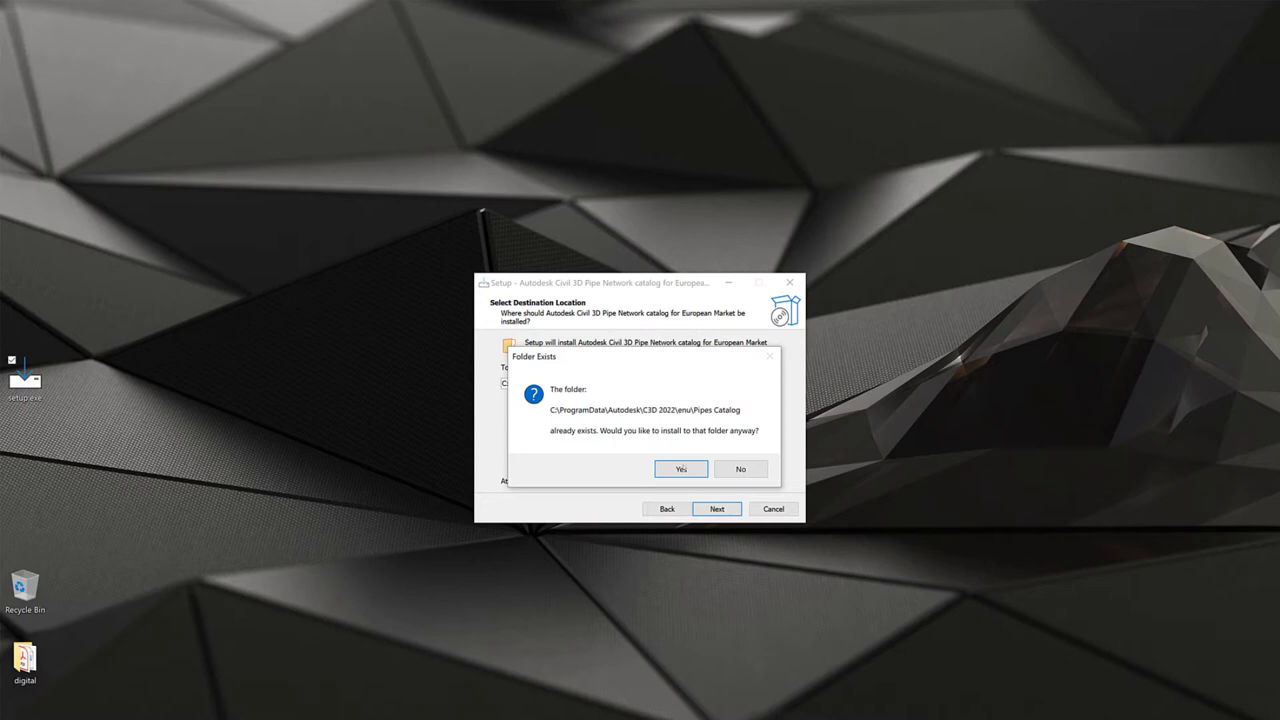
click(681, 469)
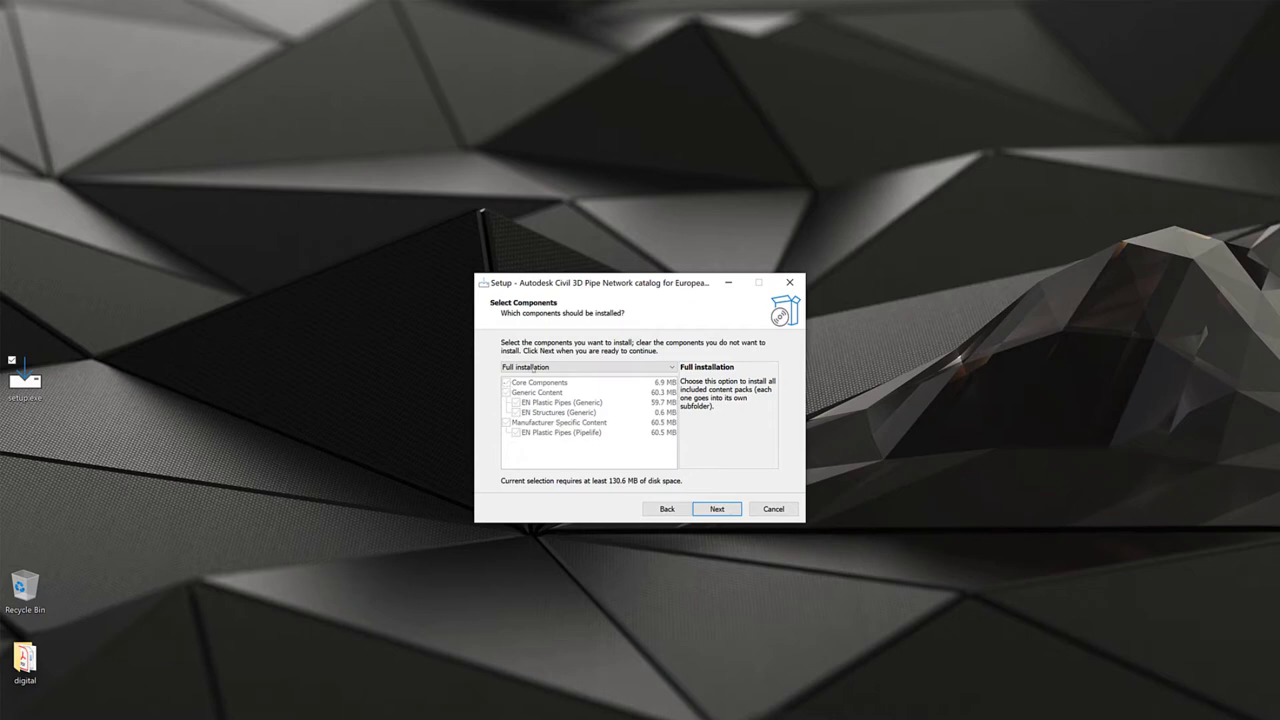
Step: Choose Custom installation with EN Plastic Pipes (Generic), EN Structures (Generic) and EN Plastic Pipes (Pipelife) included, and continue to the installation summary
click(545, 367)
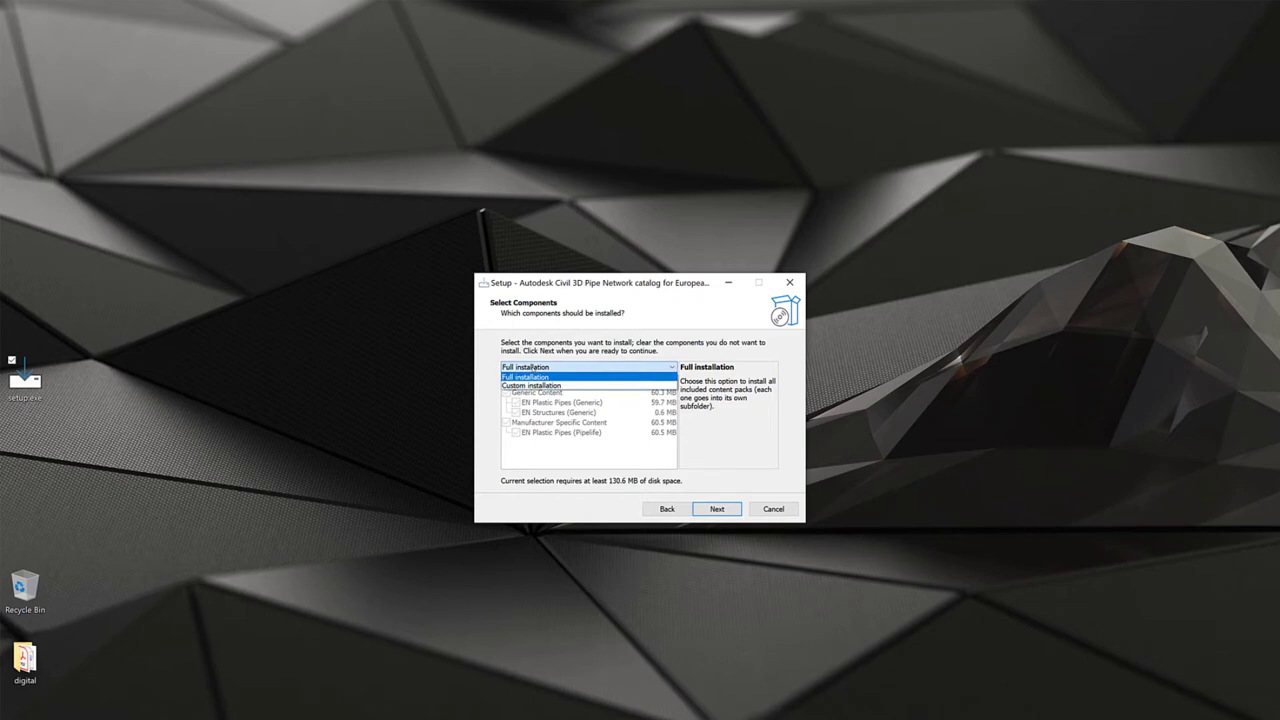
click(531, 385)
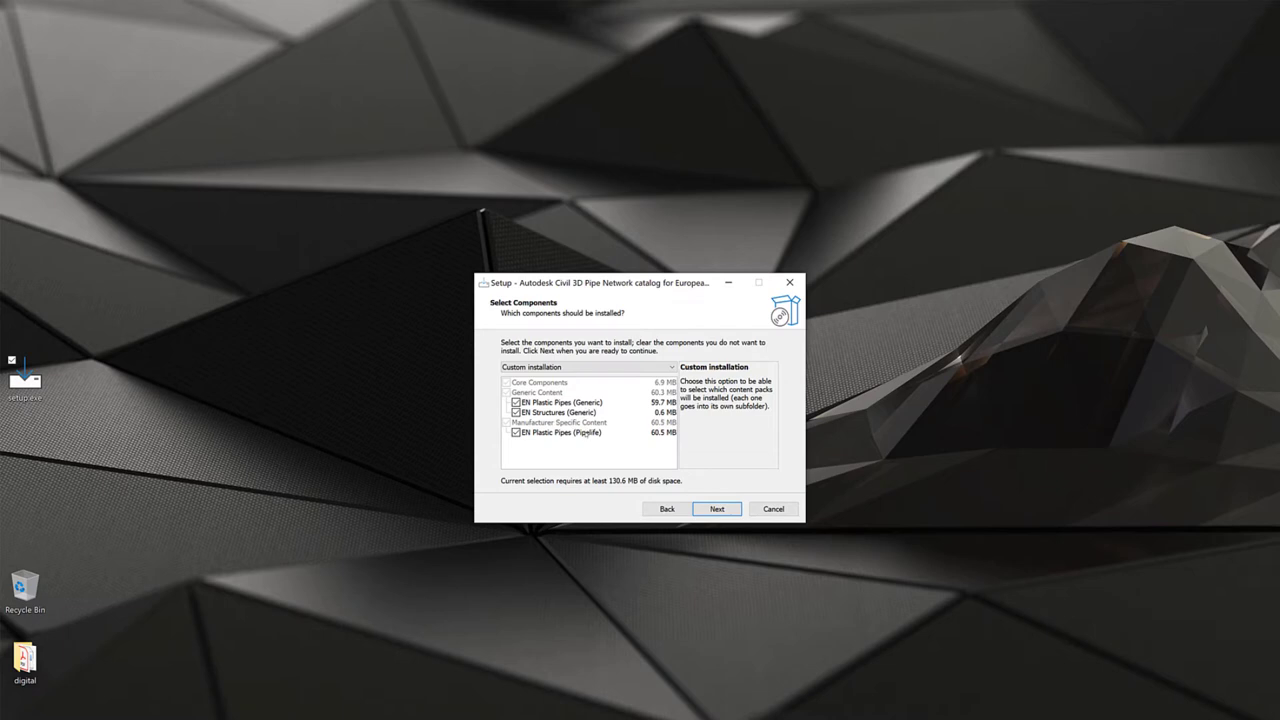
click(716, 509)
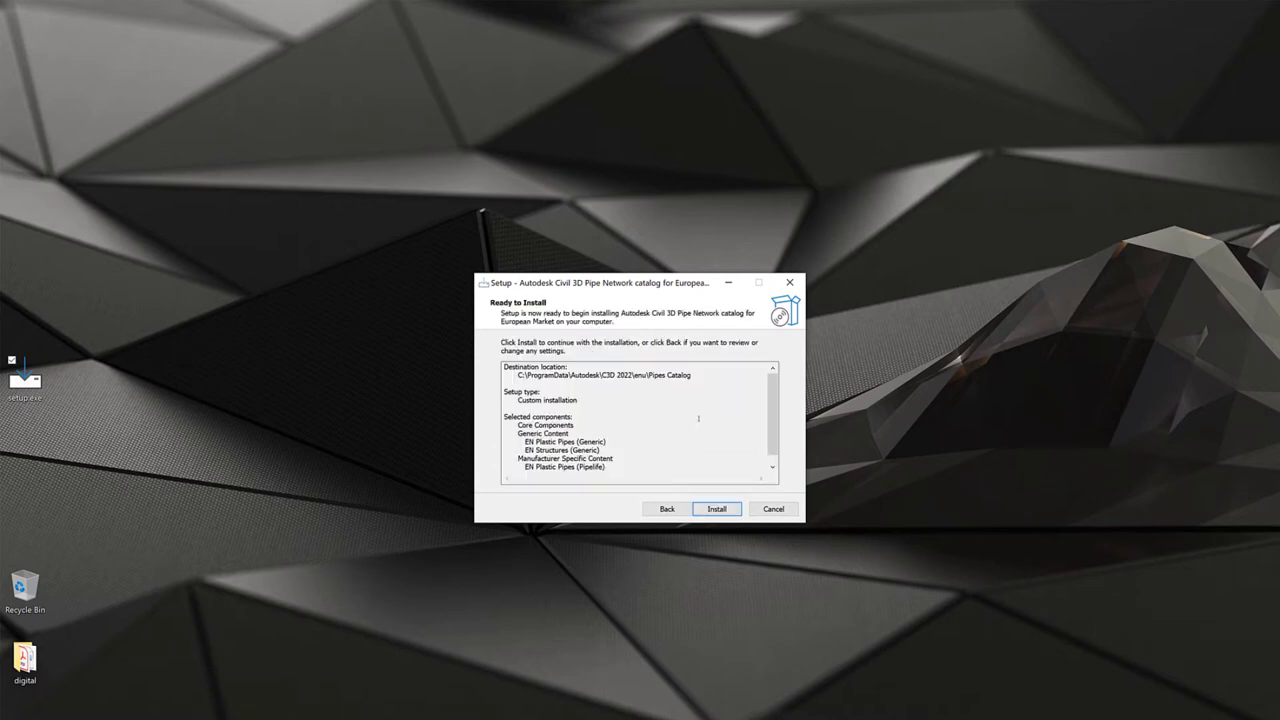
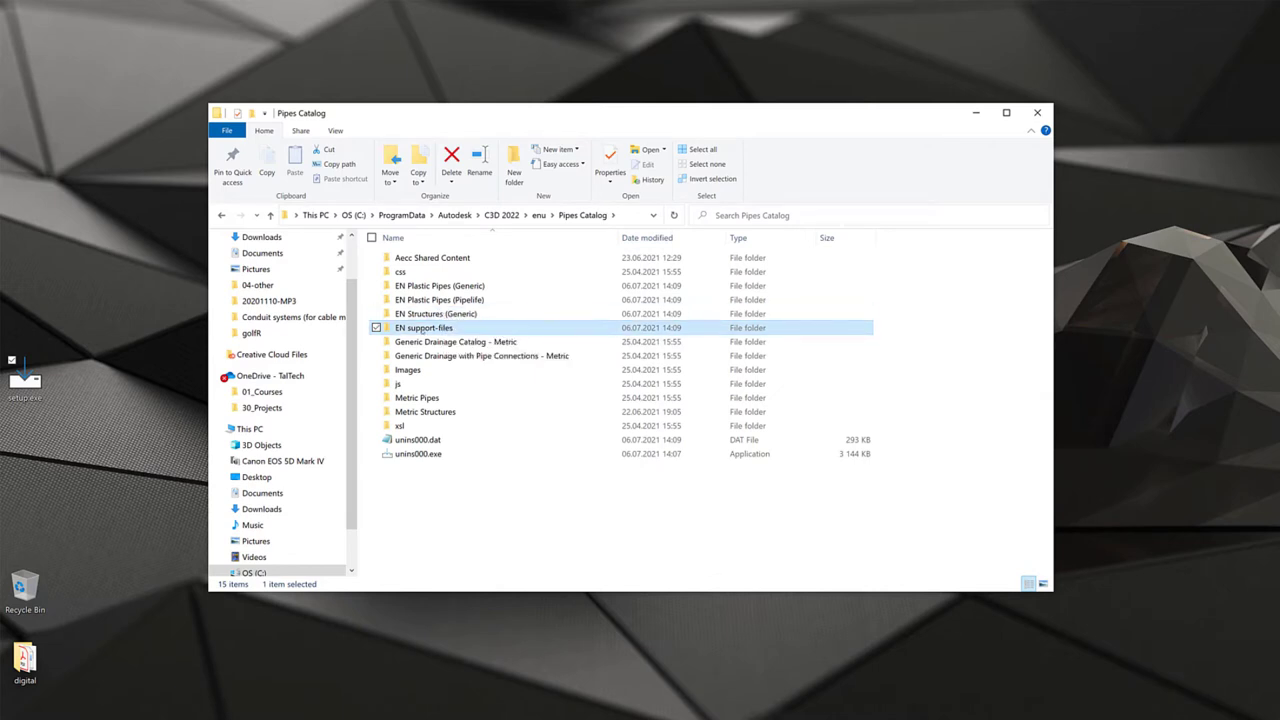
Step: Inspect the Templates folder inside EN support-files of the Pipes Catalog and copy that folder
double_click(423, 328)
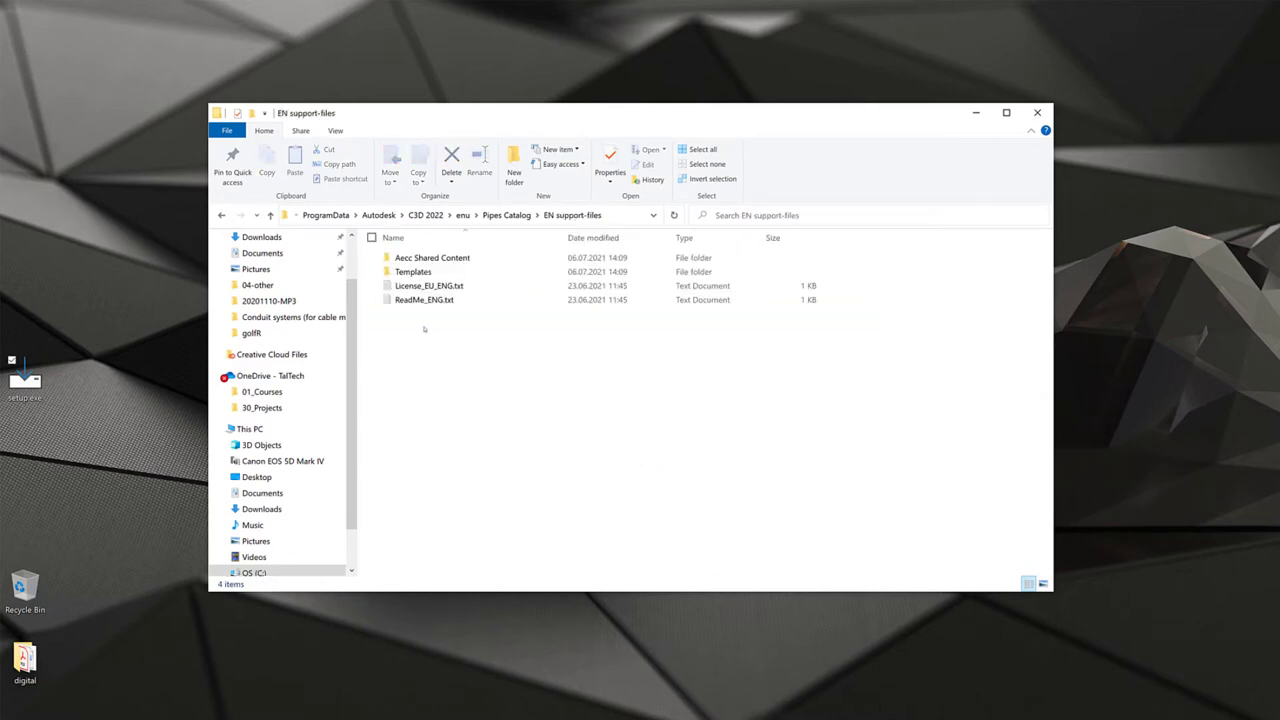
double_click(412, 272)
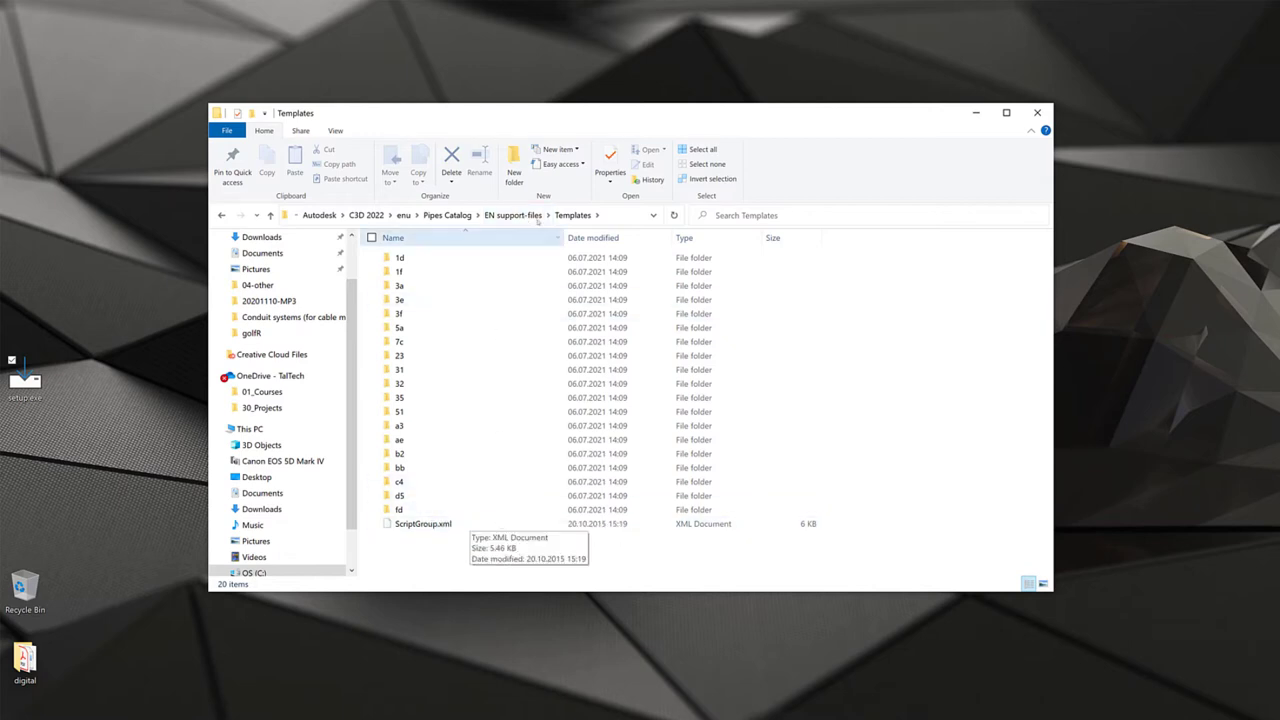
click(513, 215)
right_click(414, 275)
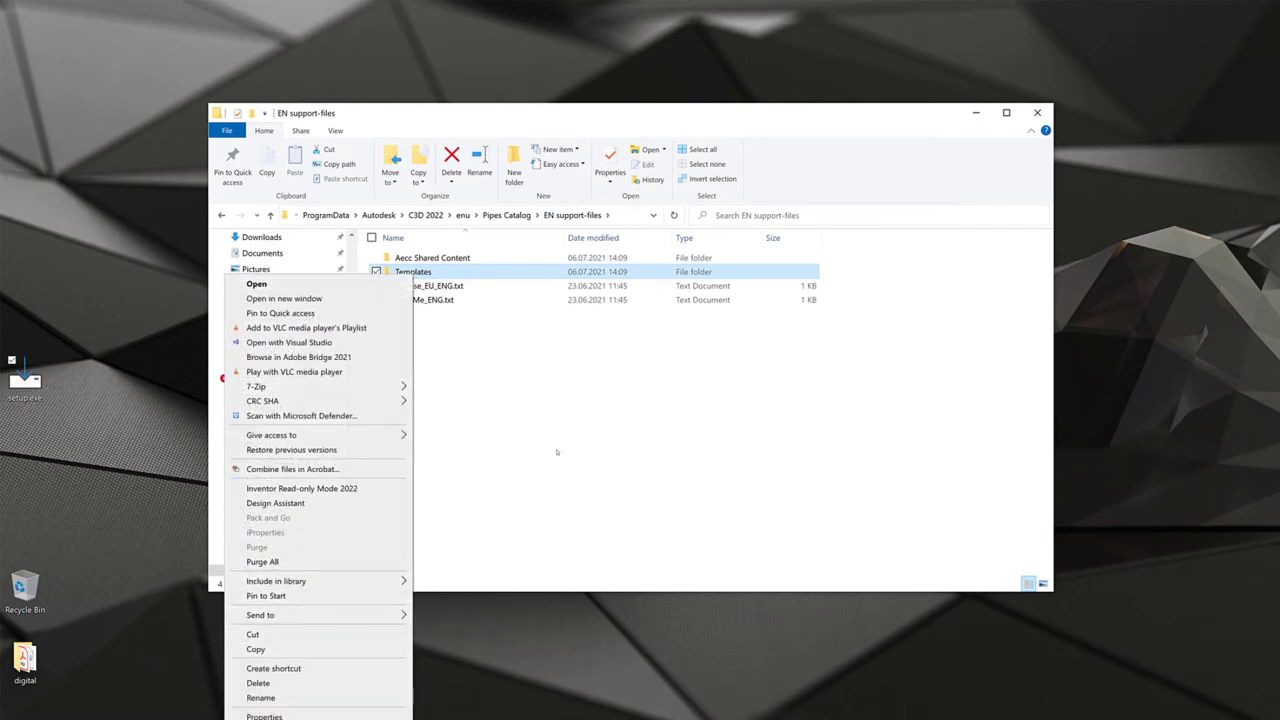
click(268, 649)
Step: Go to the ContentLibrary folder under C3D 2022\enu and examine the contents of its Templates folder
click(492, 216)
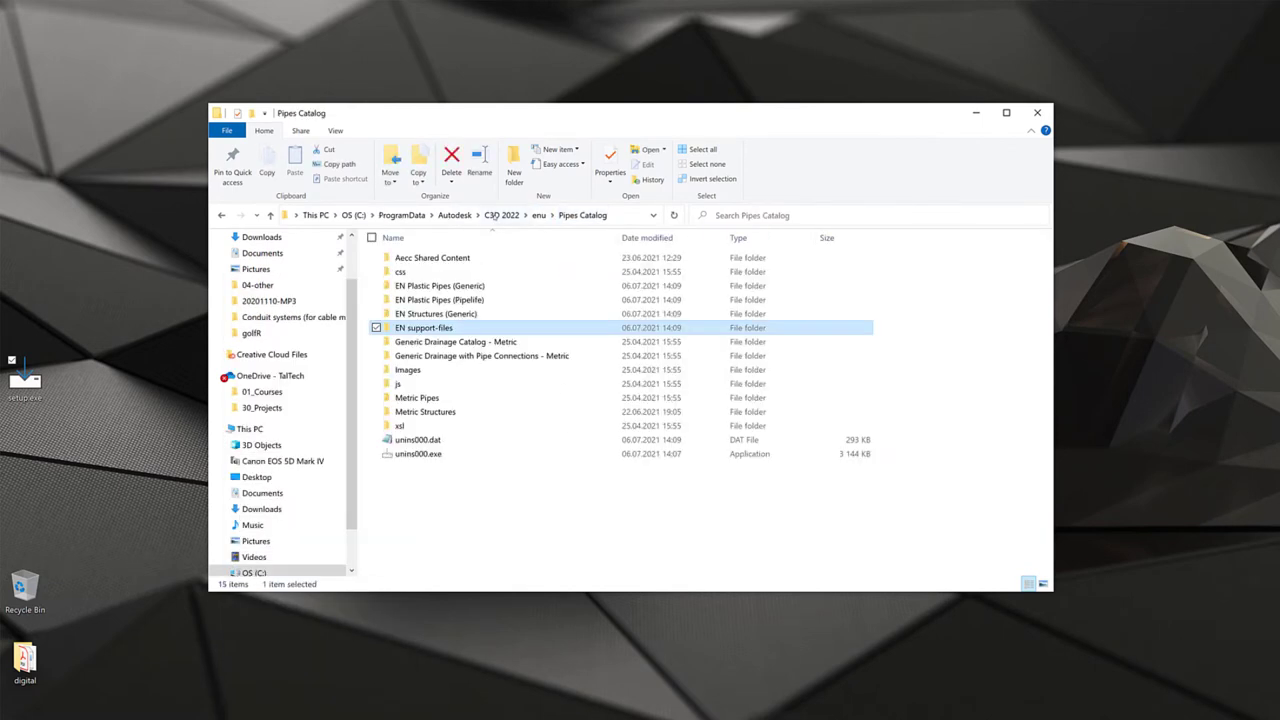
click(538, 215)
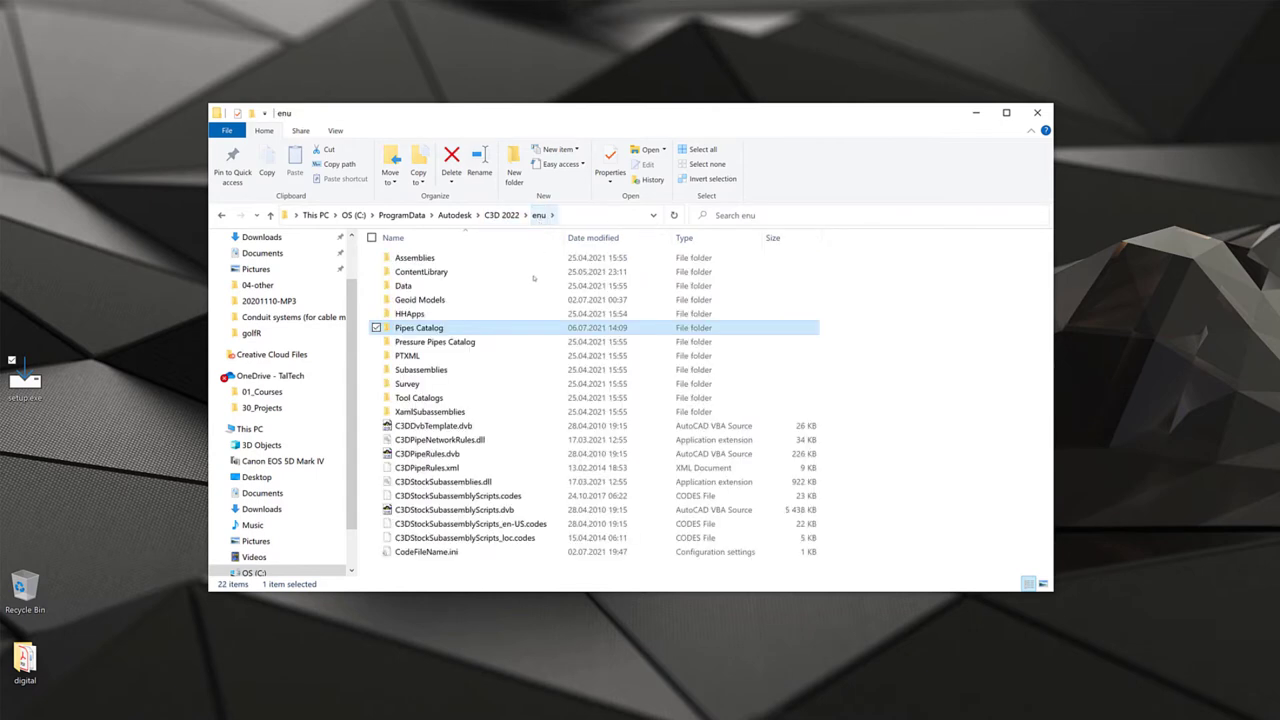
double_click(434, 274)
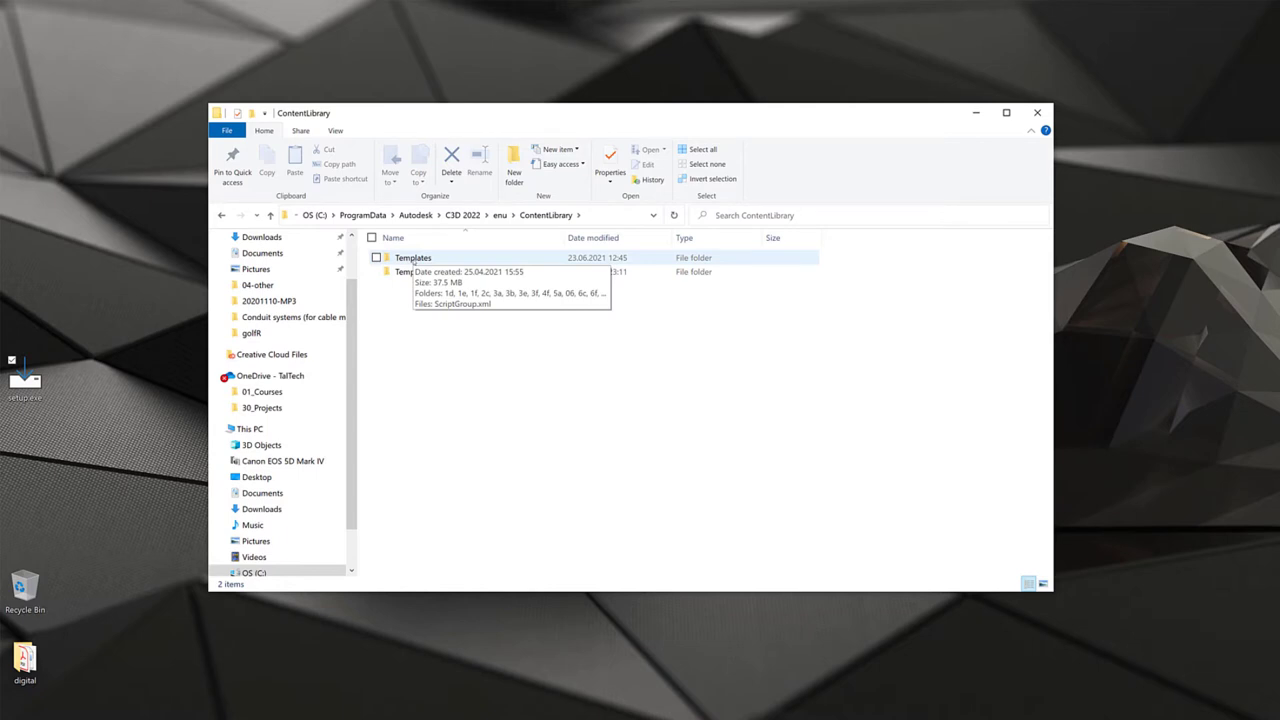
double_click(413, 259)
scroll(806, 345, down, 15)
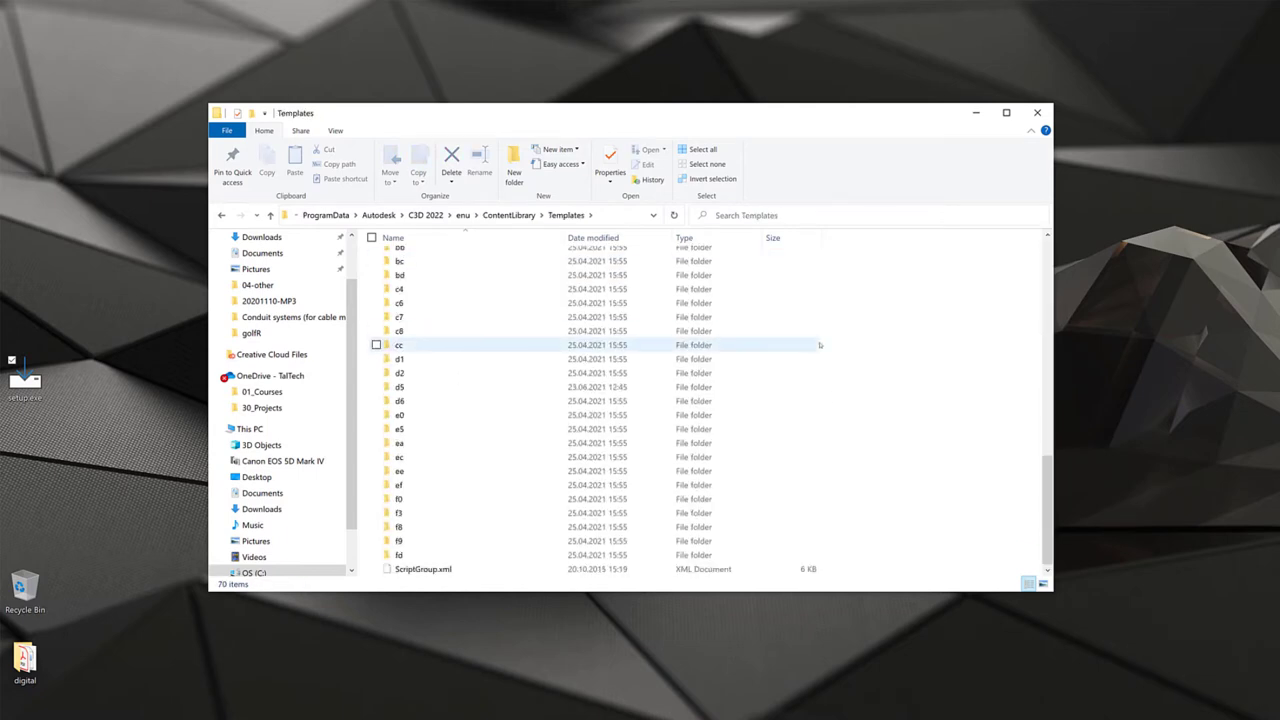
scroll(823, 343, up, 7)
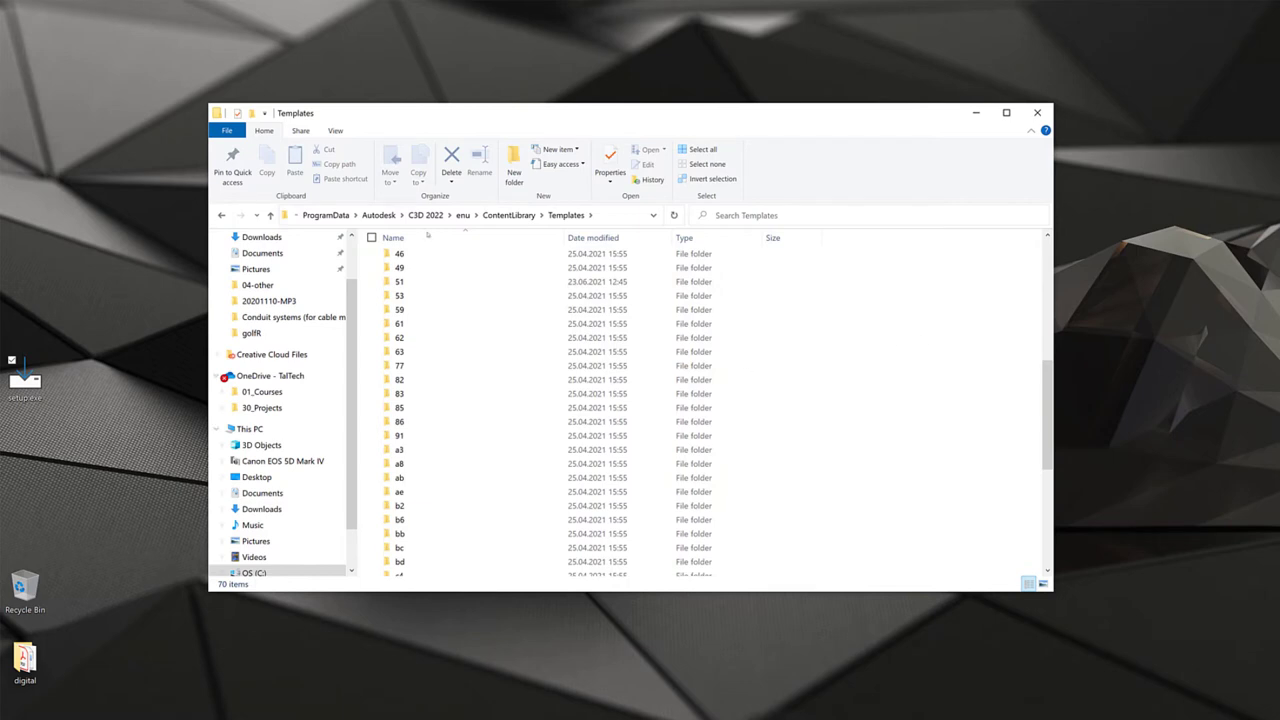
click(509, 215)
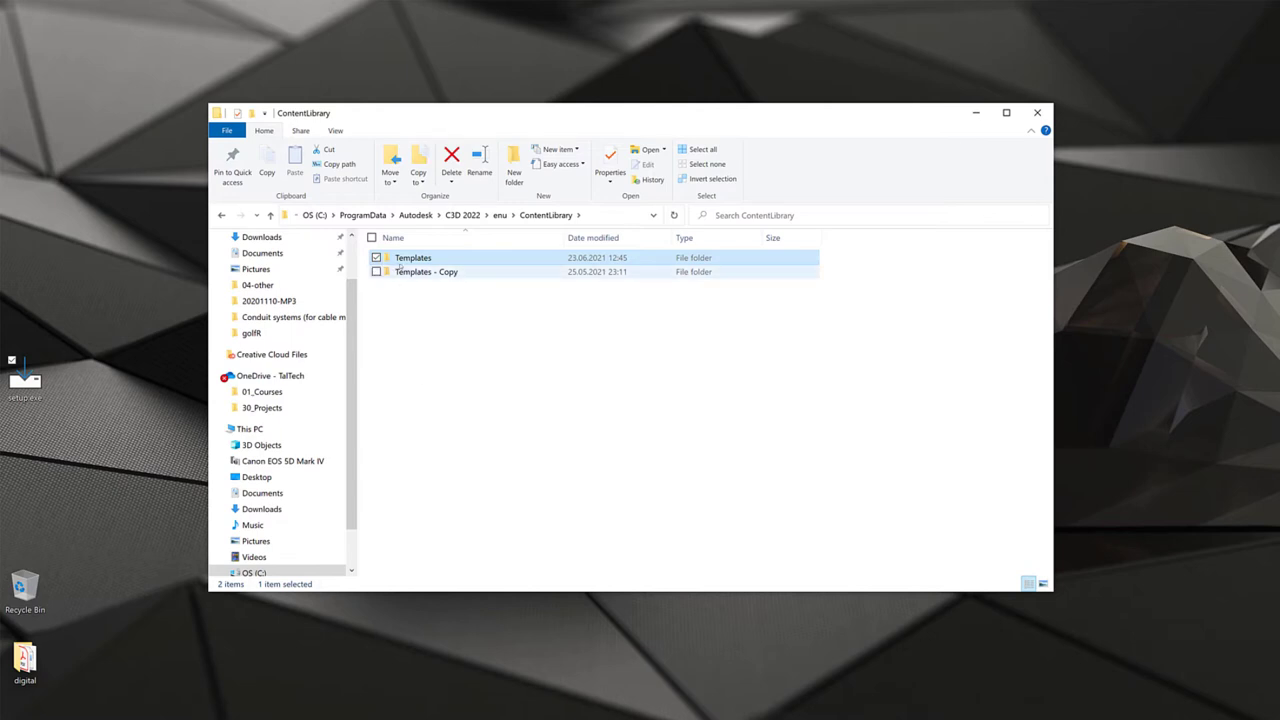
click(507, 390)
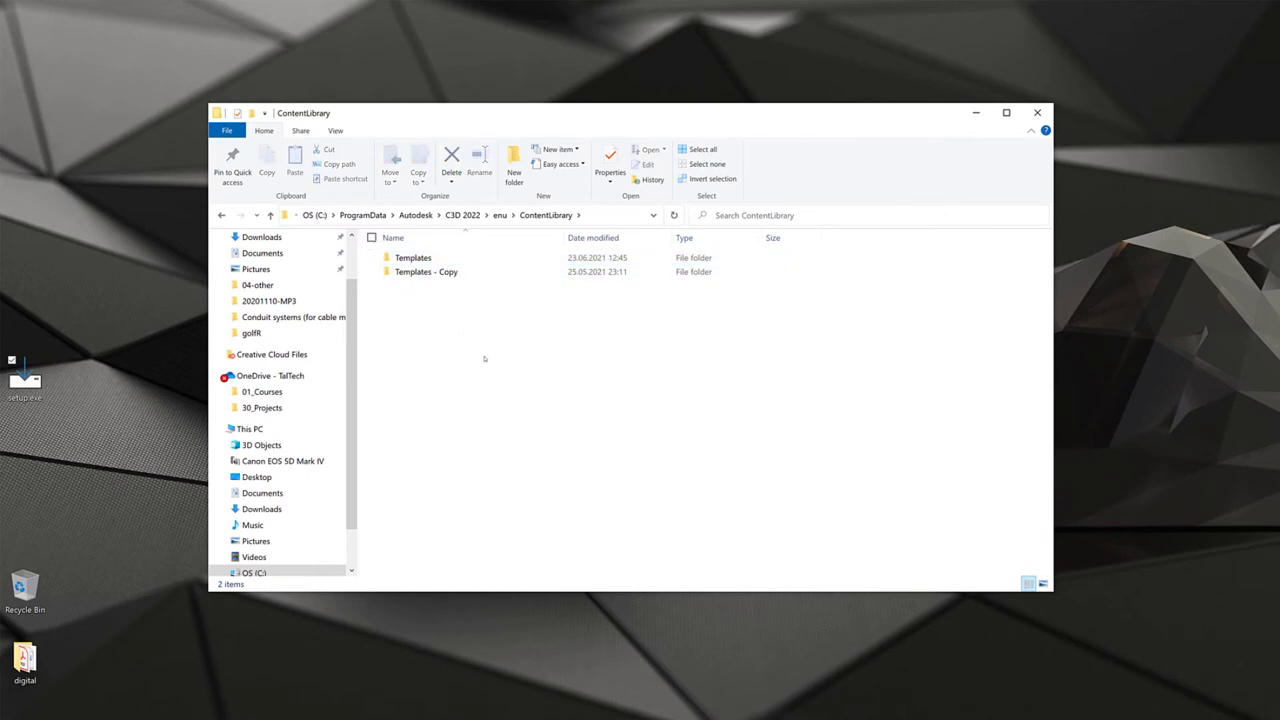
Step: Return to the Pipes Catalog folder and select the uninstaller unins000.exe
click(513, 215)
click(490, 277)
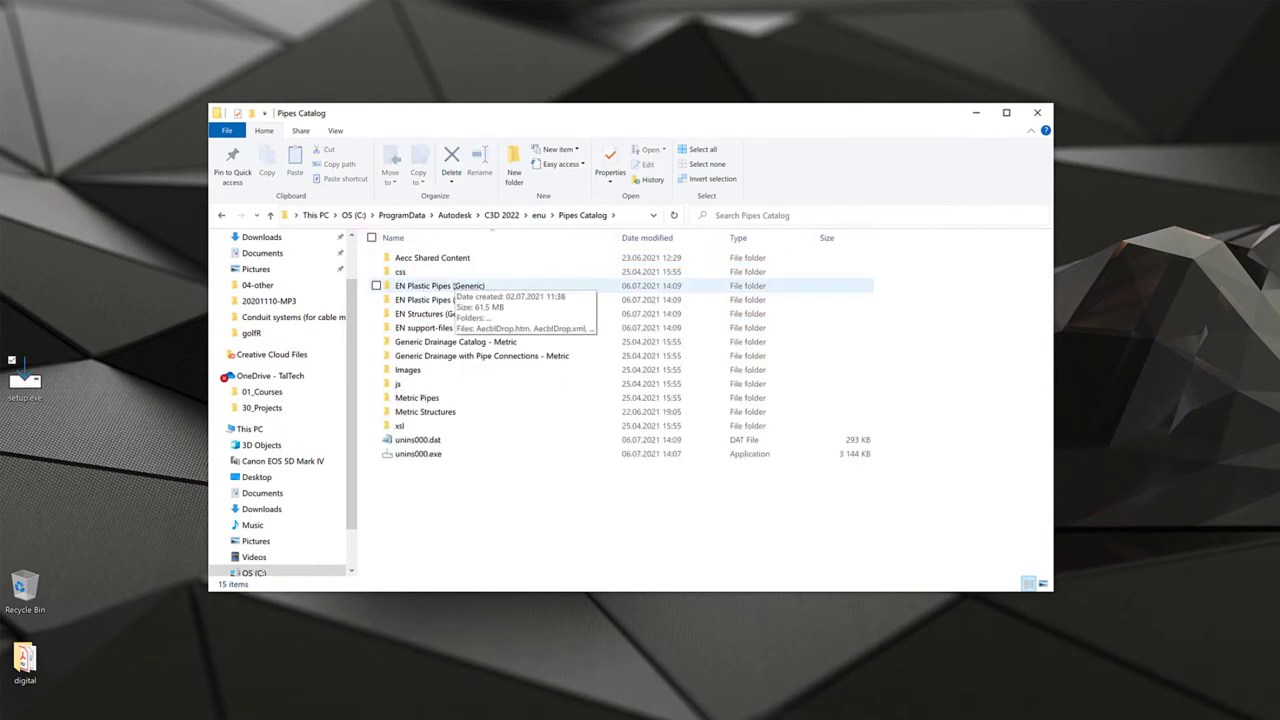
click(414, 457)
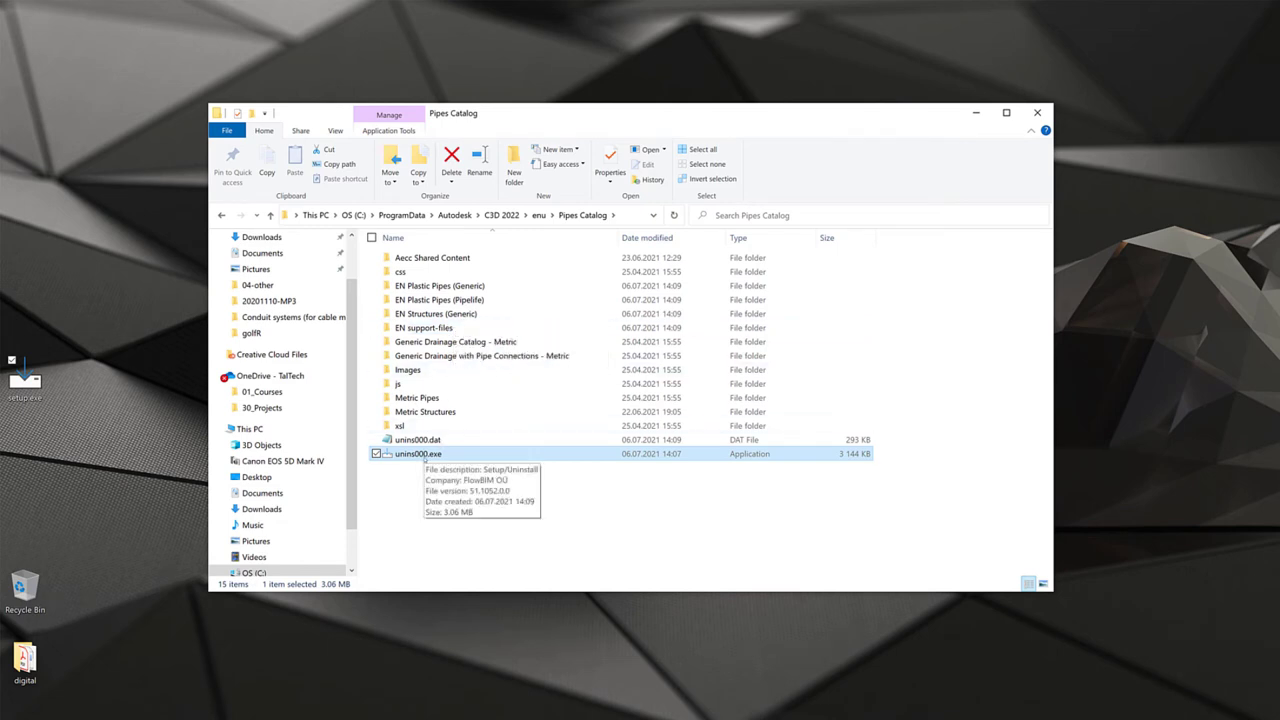
click(394, 490)
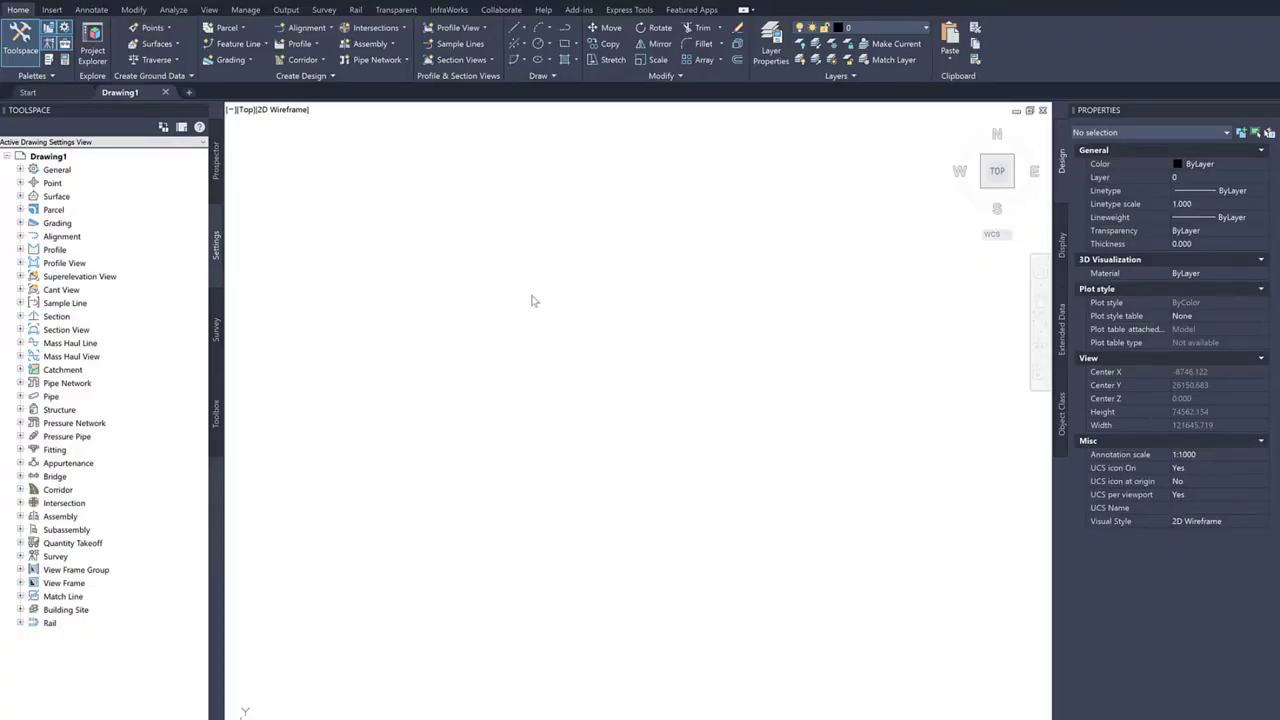
Step: Set the pipe network catalog to EN Plastic Pipes (Generic) for pipes and EN Structures (Generic) for structures
mouse_move(116, 95)
click(307, 78)
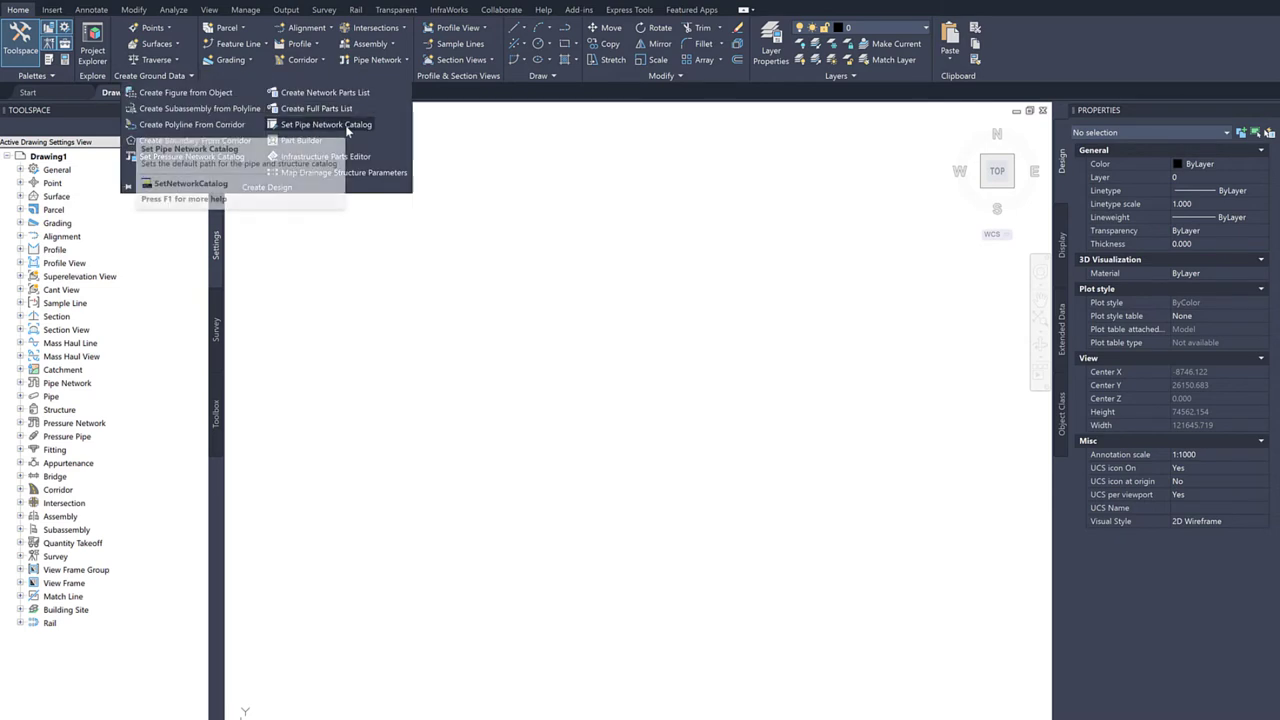
click(345, 125)
click(617, 372)
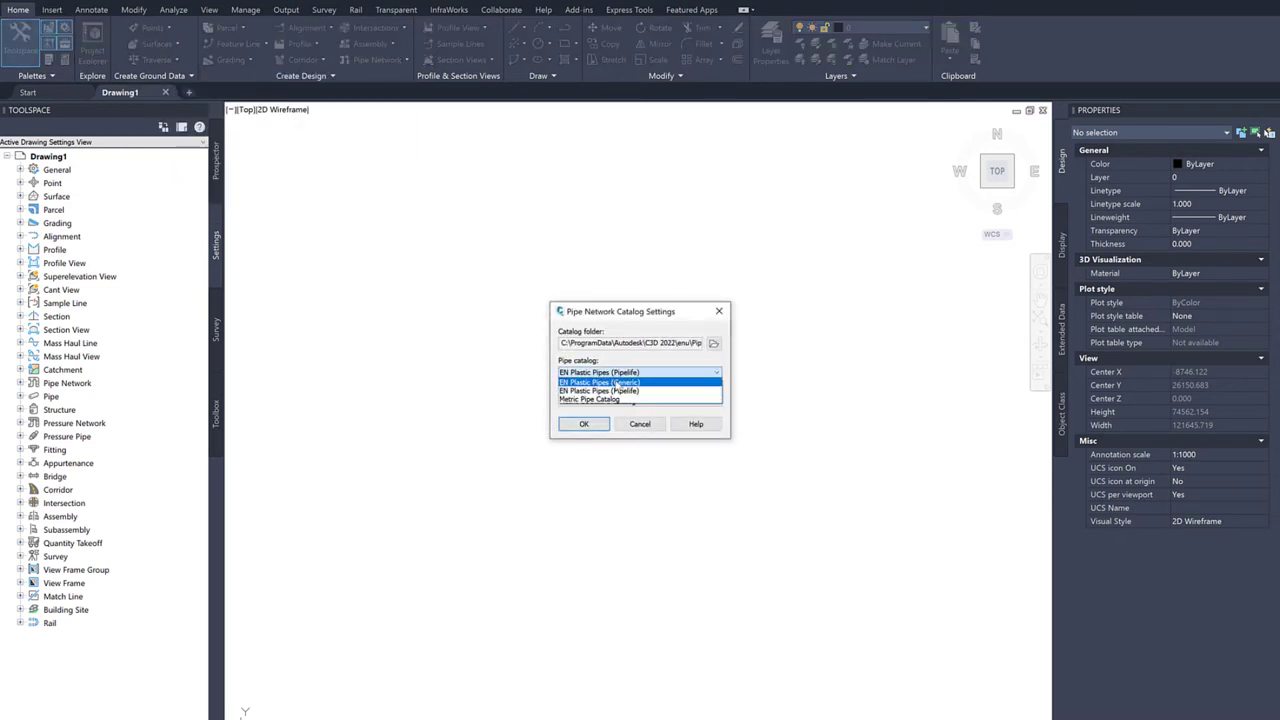
click(595, 383)
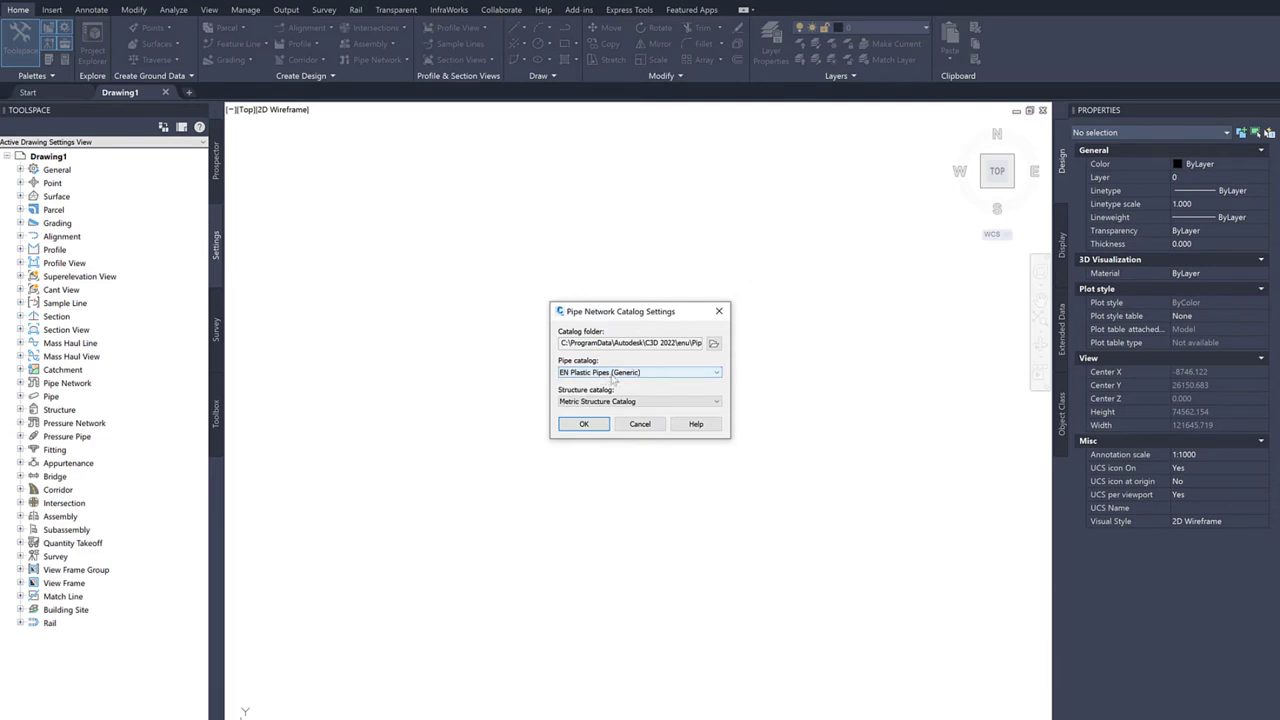
click(600, 401)
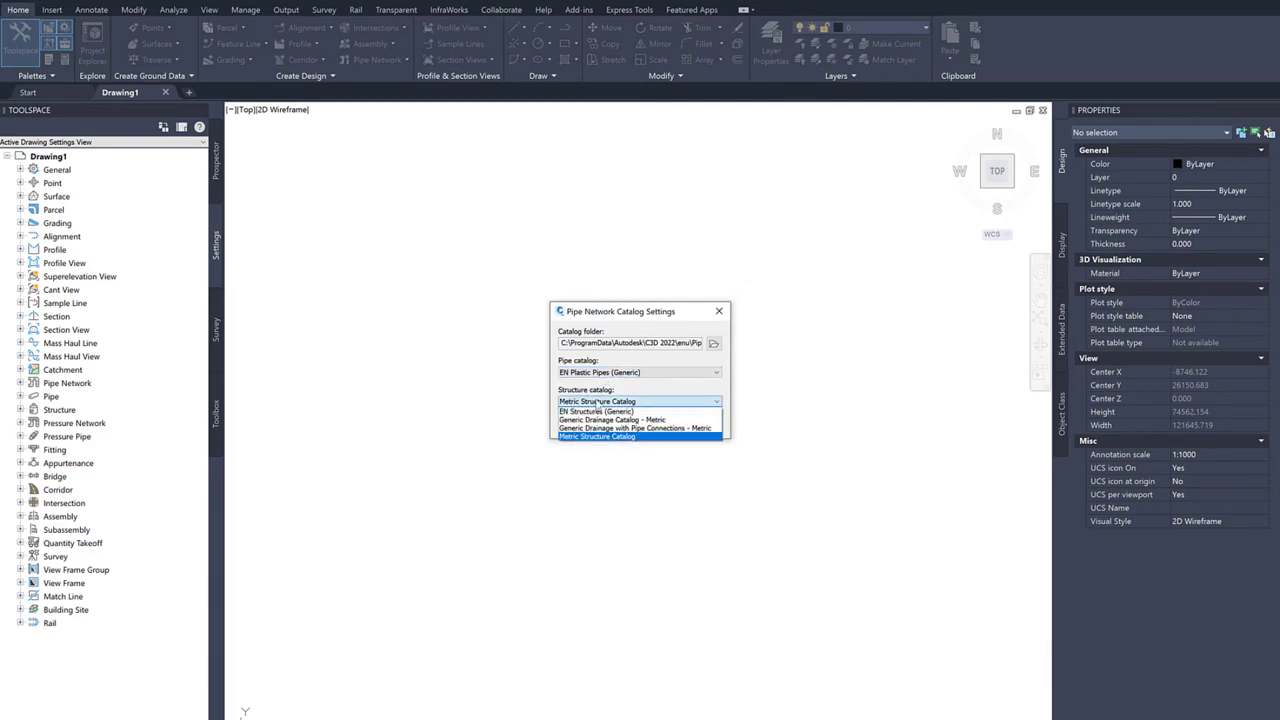
click(600, 411)
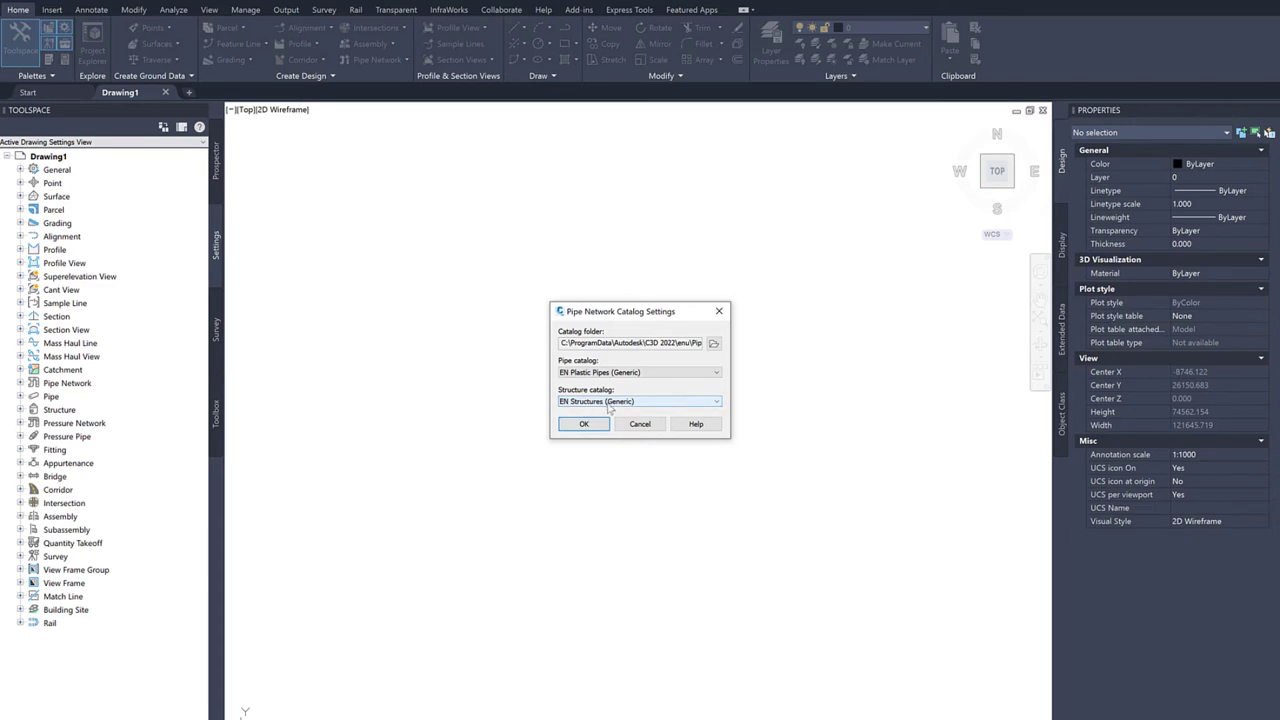
click(584, 424)
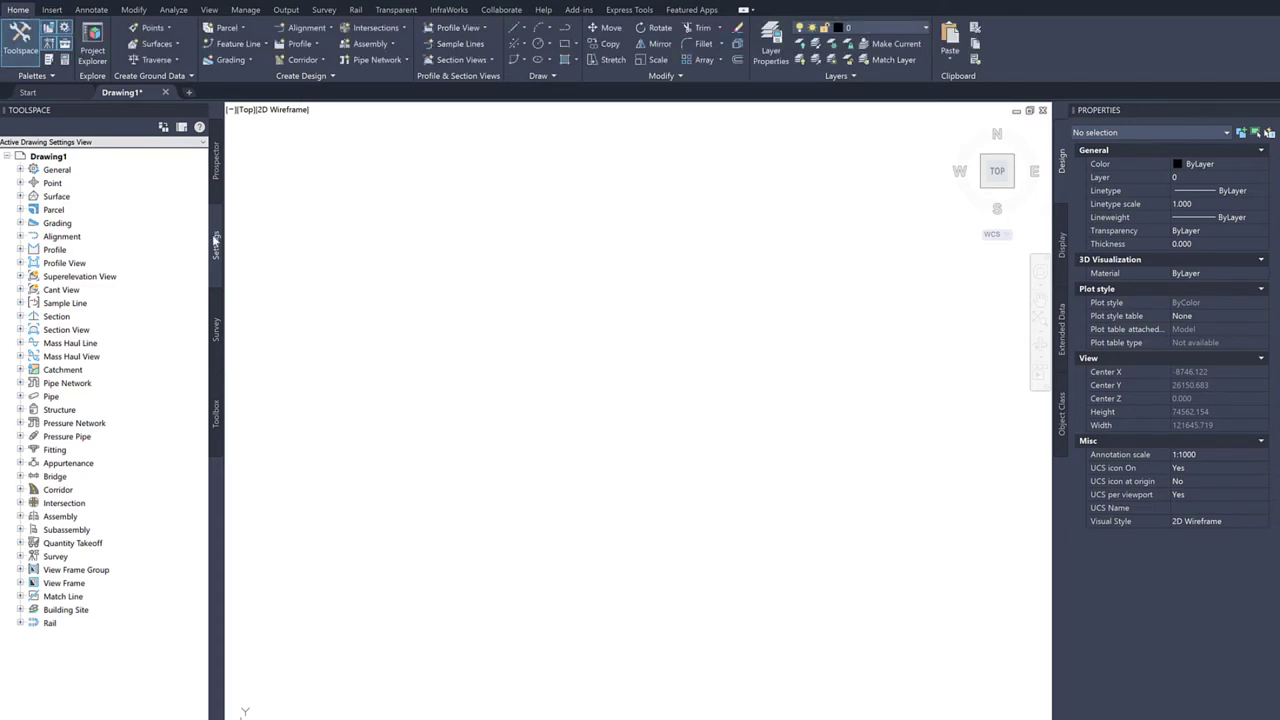
Step: Create a new pipe network parts list named EN Generic
click(20, 384)
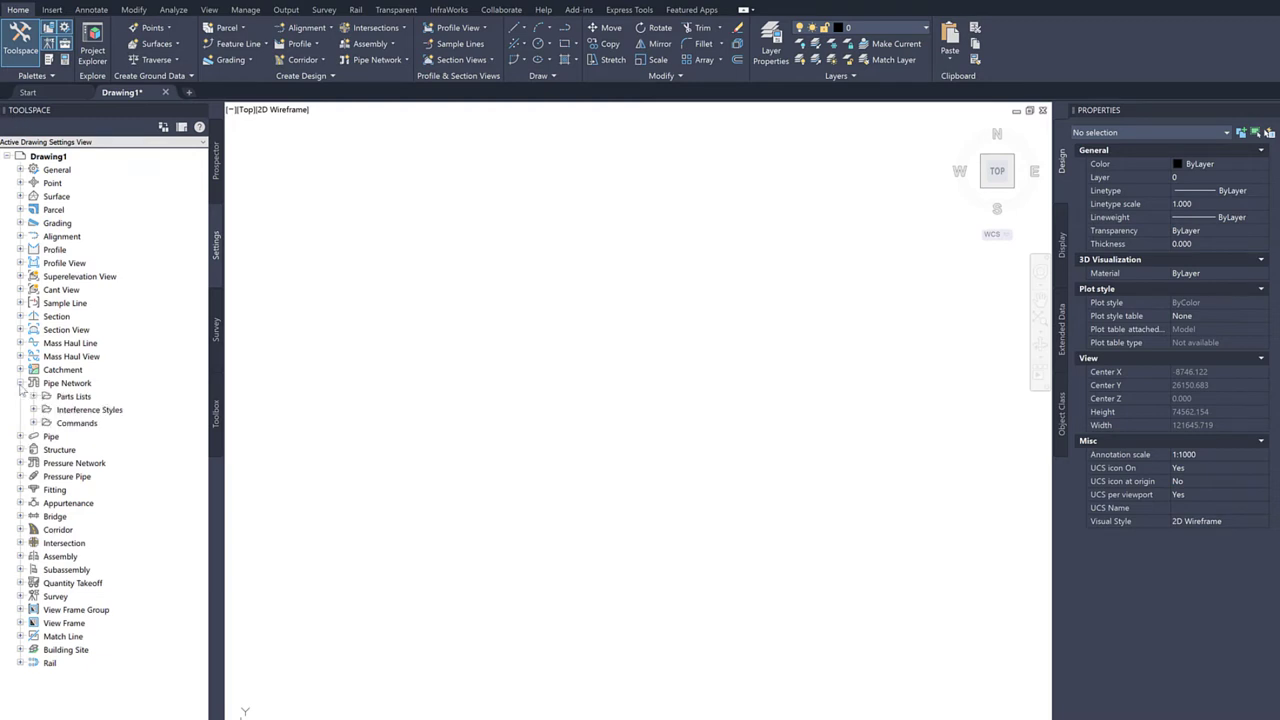
right_click(76, 400)
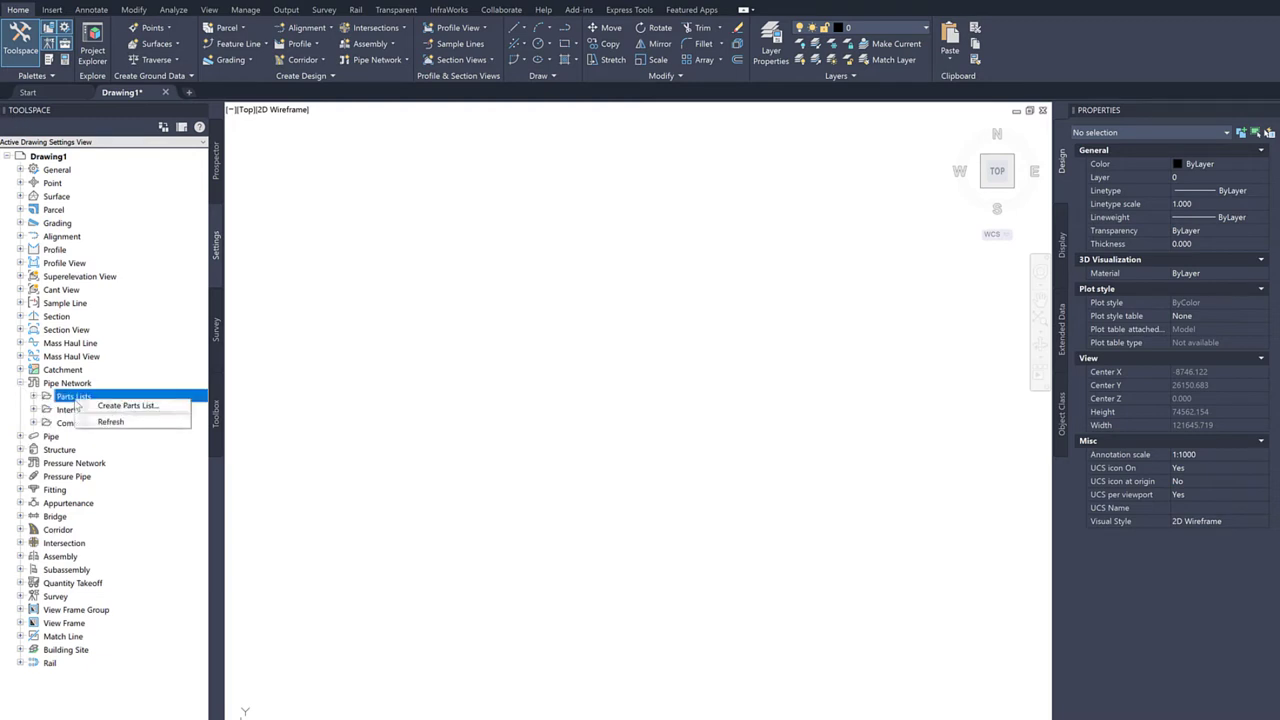
click(143, 411)
drag(480, 277, 403, 283)
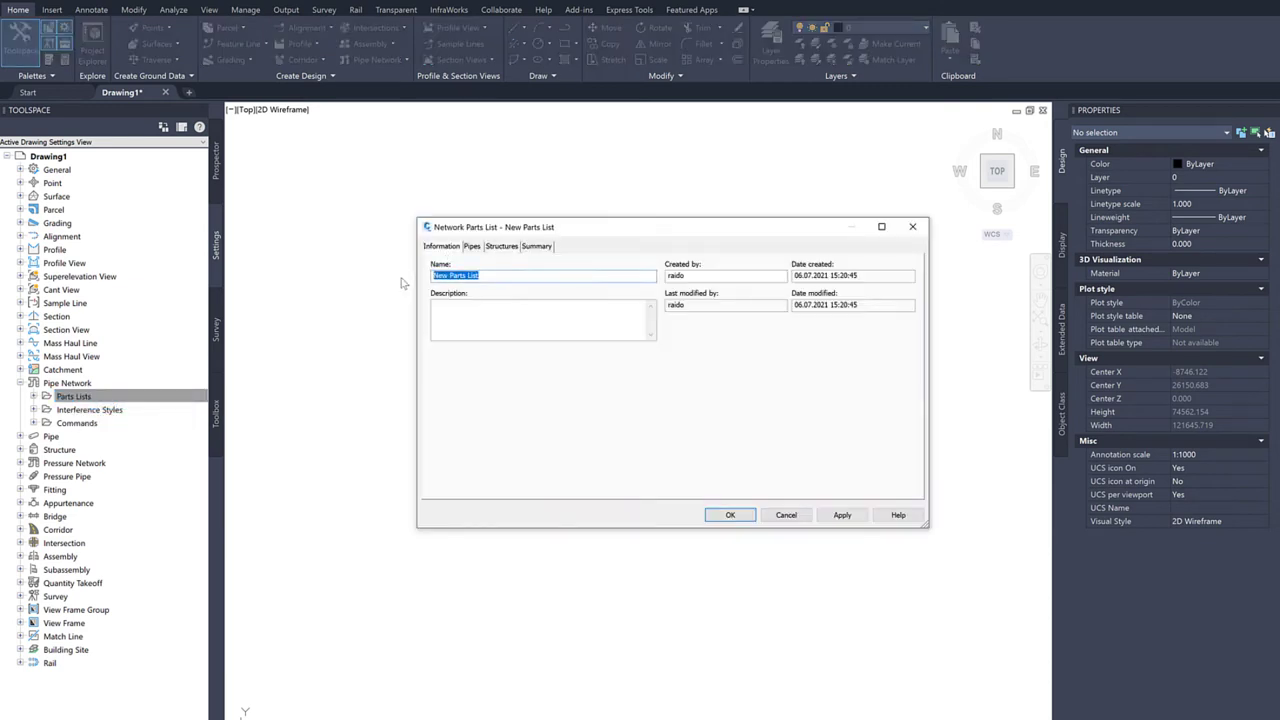
text(EN Generic)
Step: Add the PE 100 (SDR 17) pipe family from Pressure (water, drainage, sewerage) (EN 12201-2) to the parts list
click(472, 247)
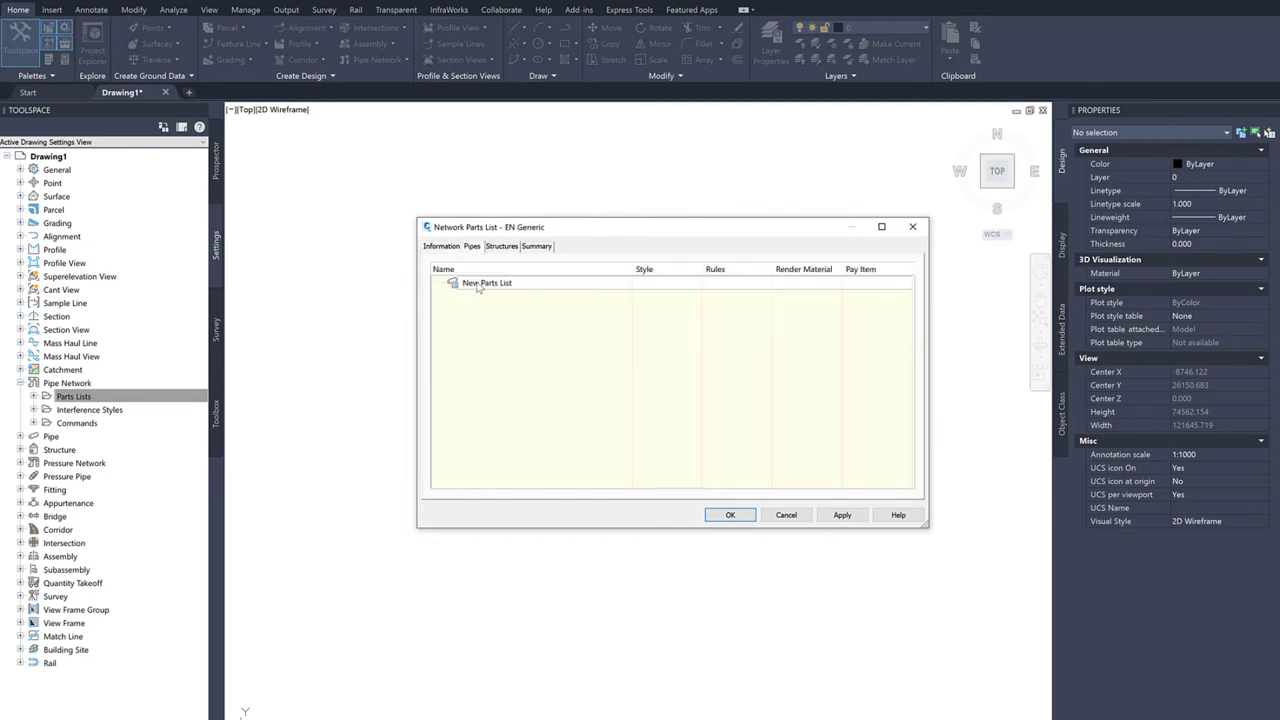
right_click(480, 286)
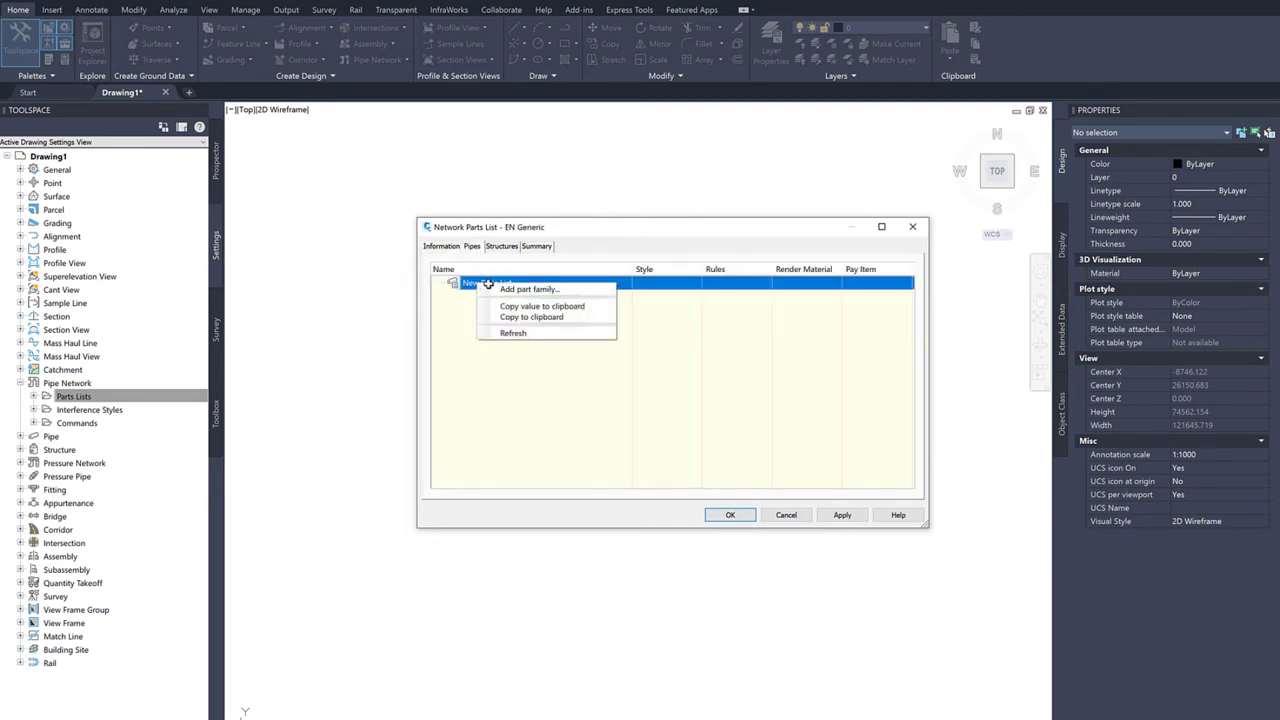
click(544, 289)
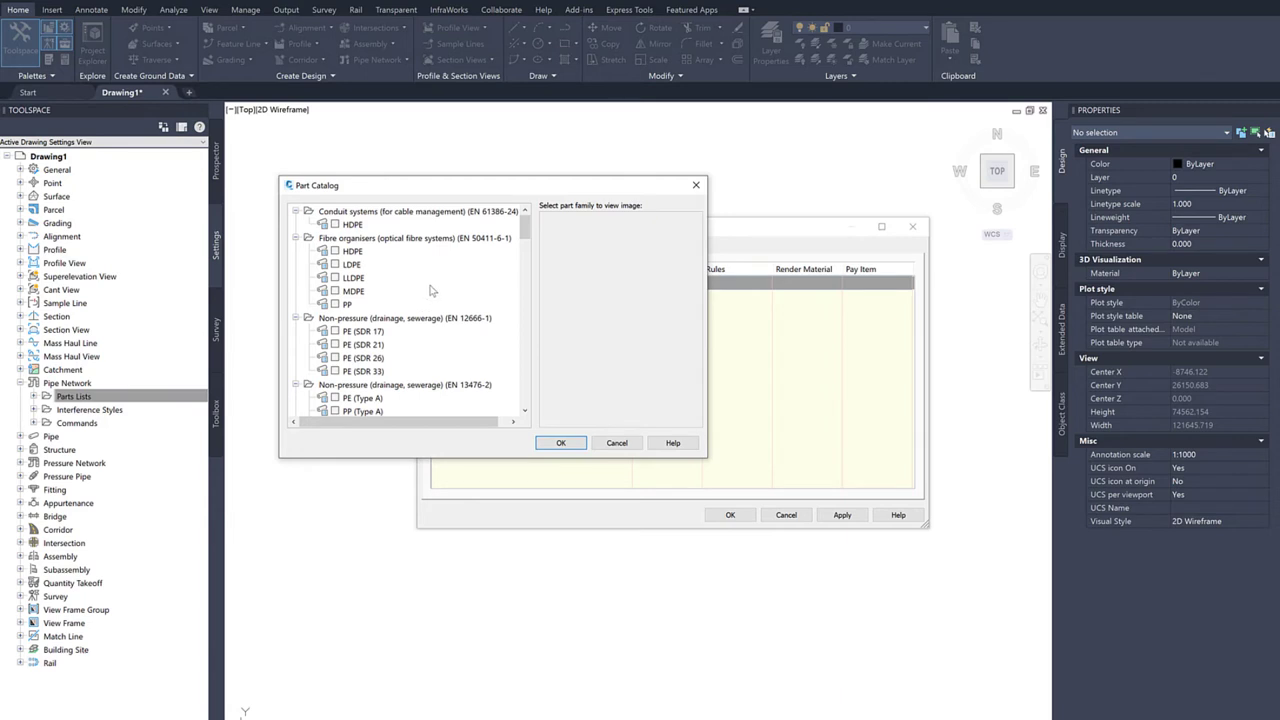
scroll(432, 289, down, 1)
scroll(474, 326, down, 5)
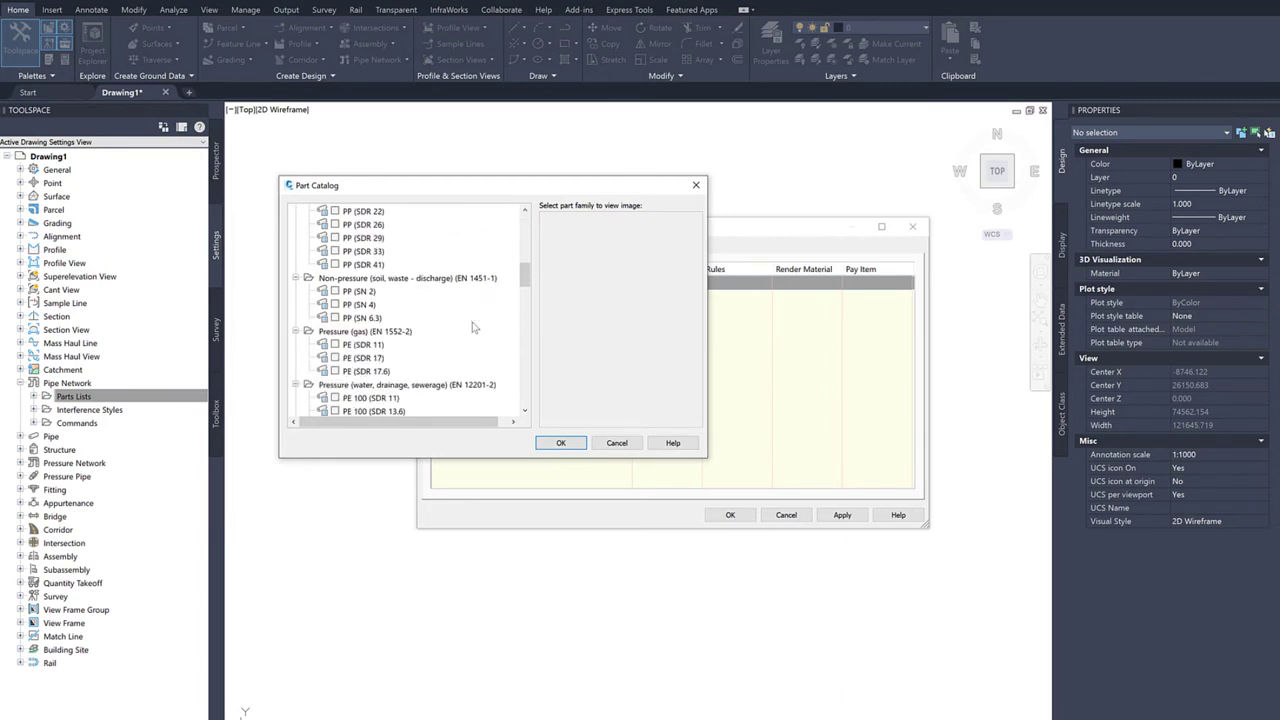
scroll(476, 330, down, 3)
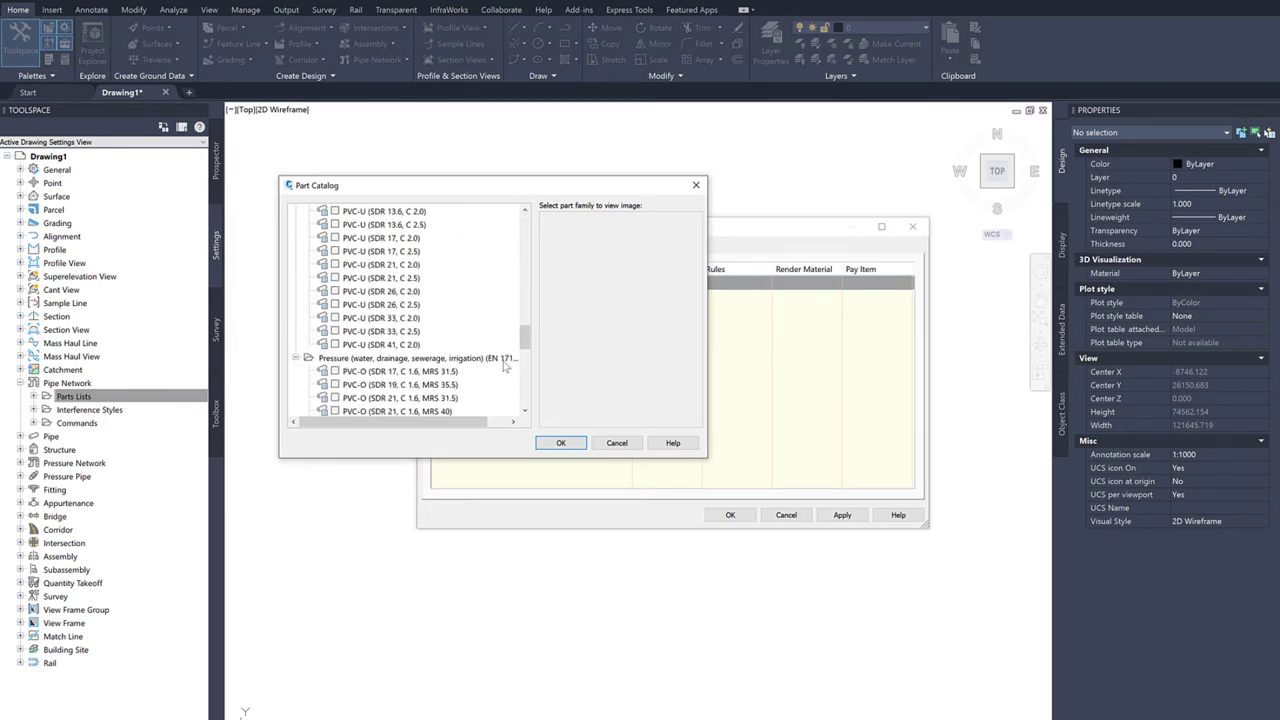
scroll(490, 360, up, 3)
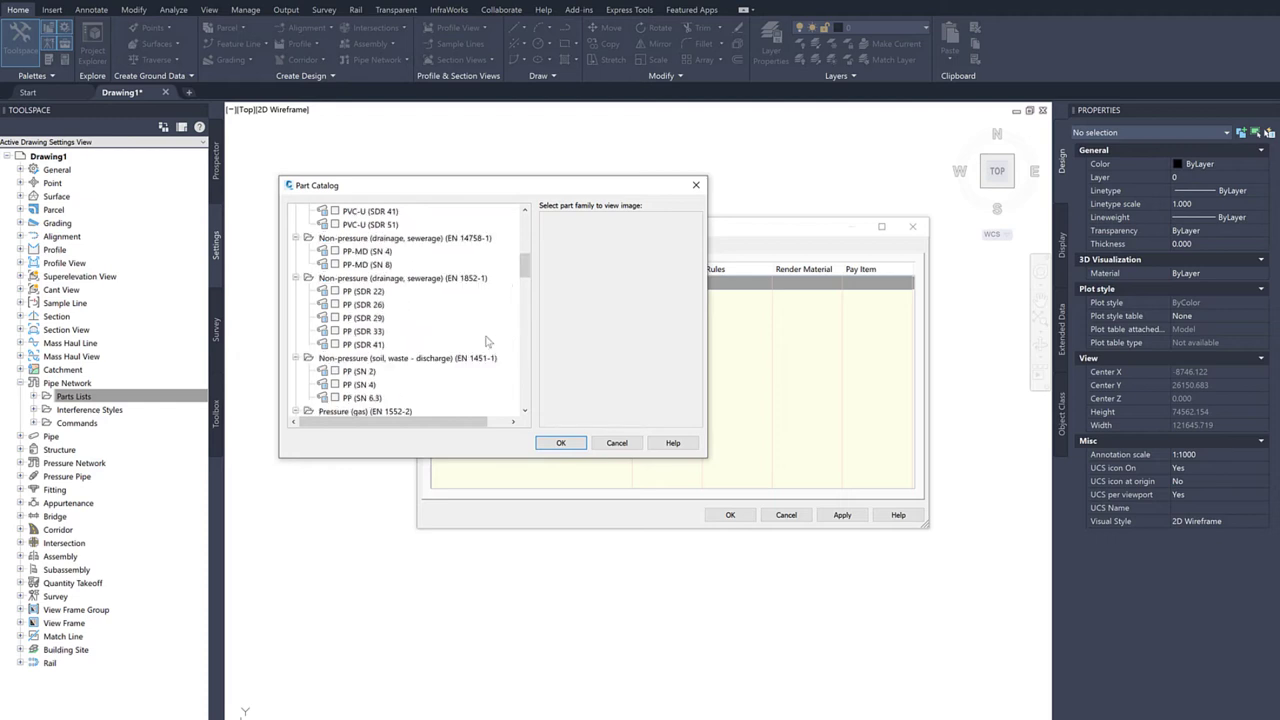
scroll(480, 360, down, 1)
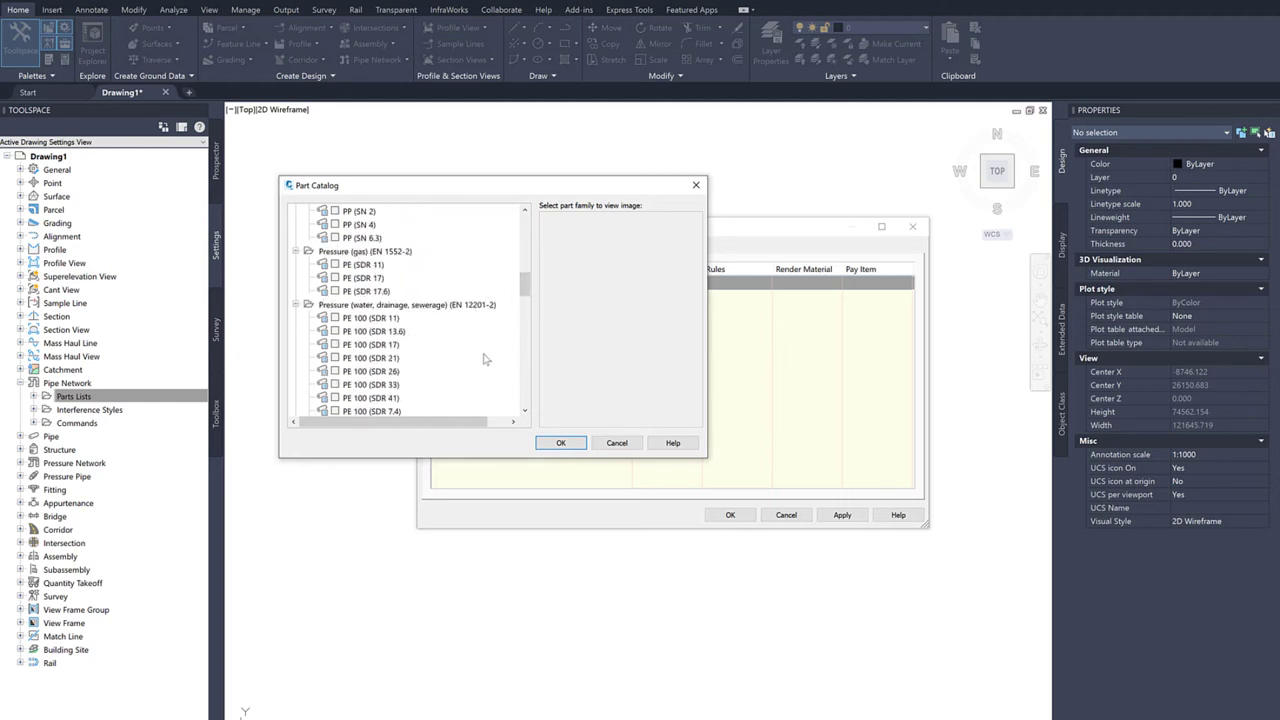
click(335, 344)
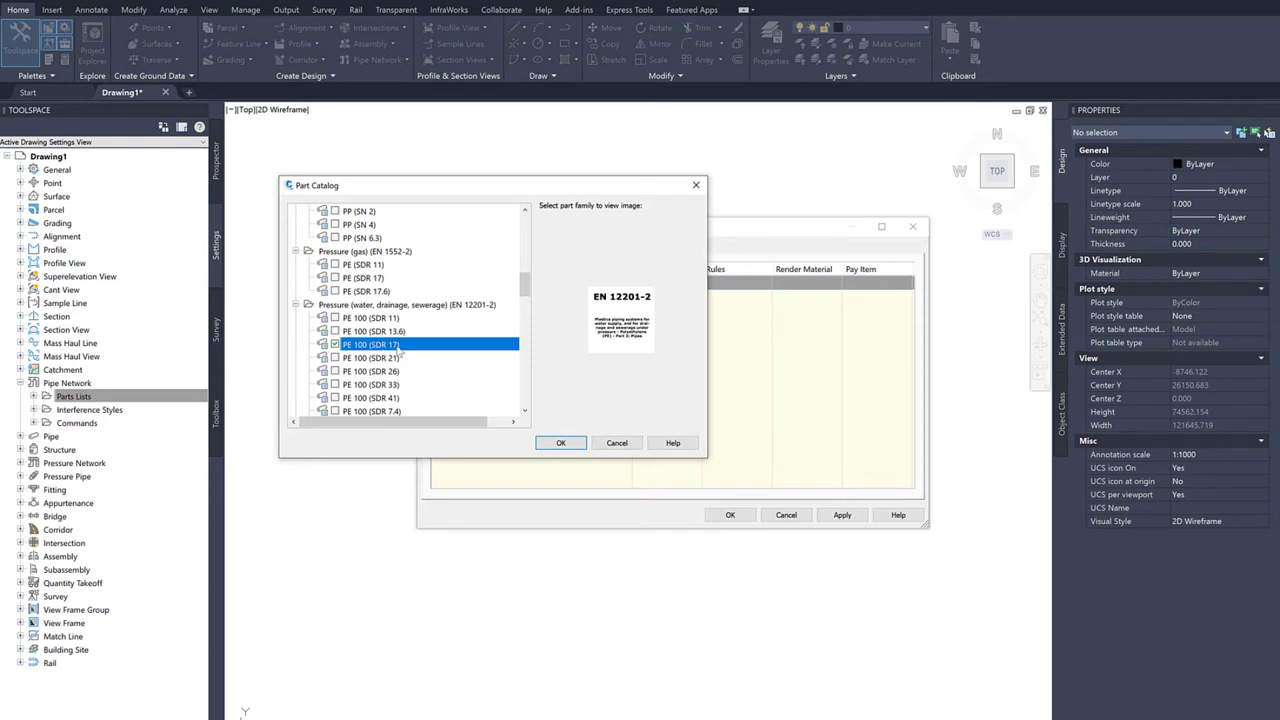
click(563, 443)
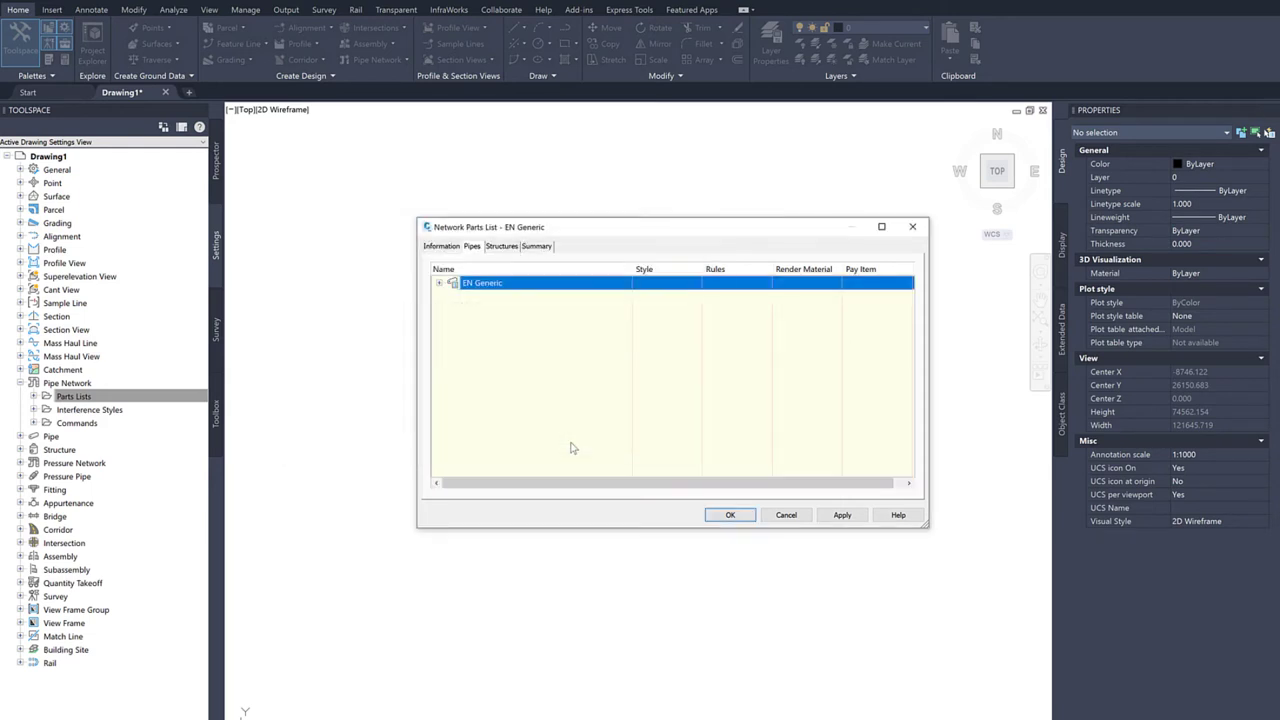
Step: Add all available part sizes to the PE 100 (SDR 17) pipe family and list them
click(439, 283)
right_click(495, 297)
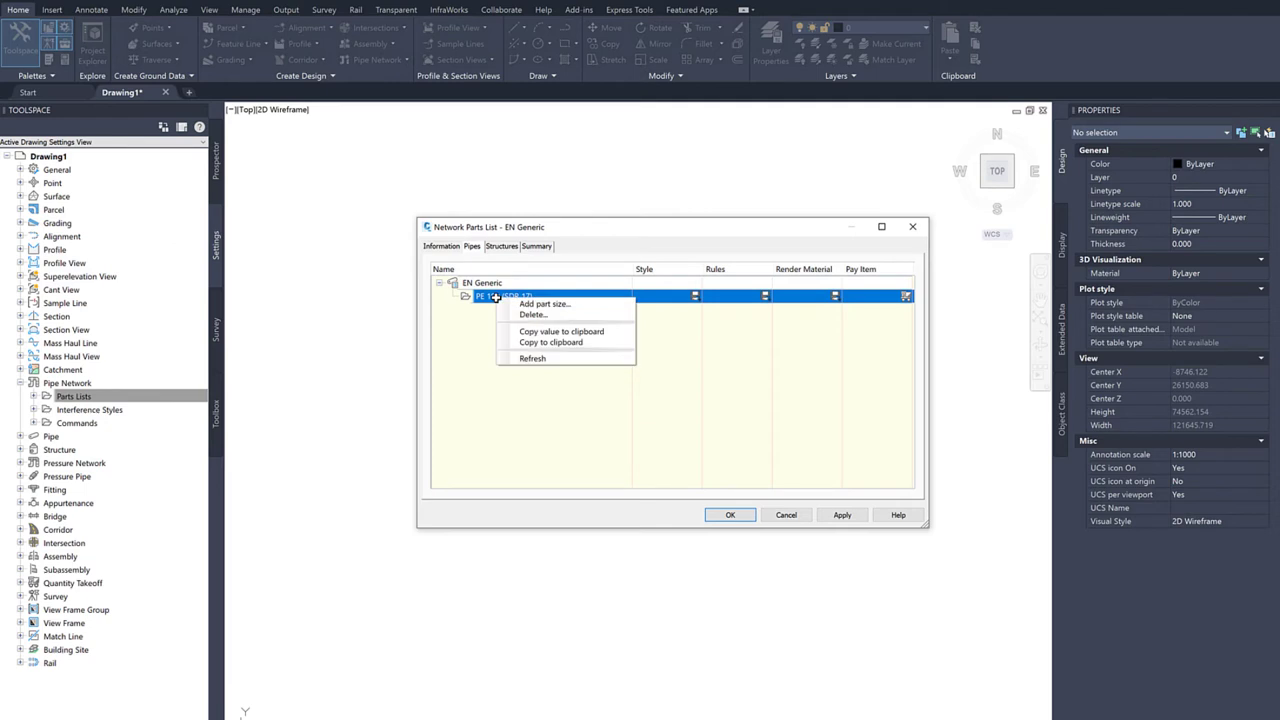
click(568, 305)
click(817, 330)
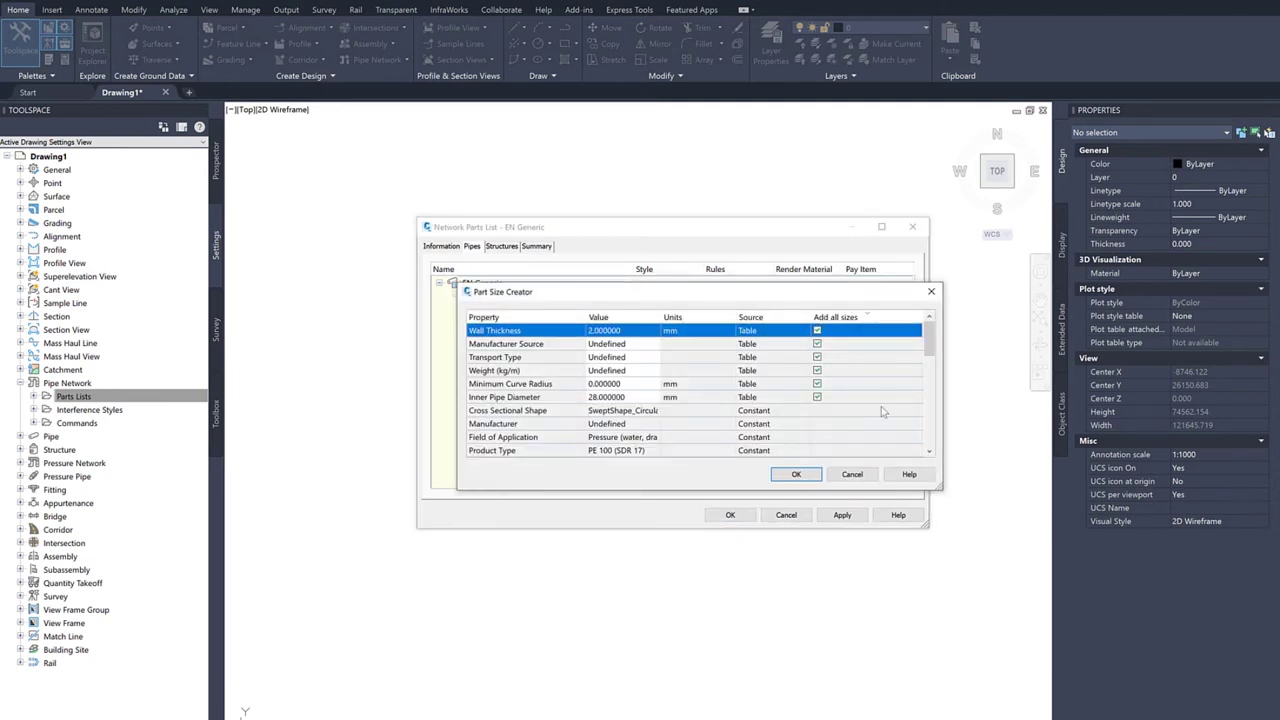
click(797, 475)
click(453, 297)
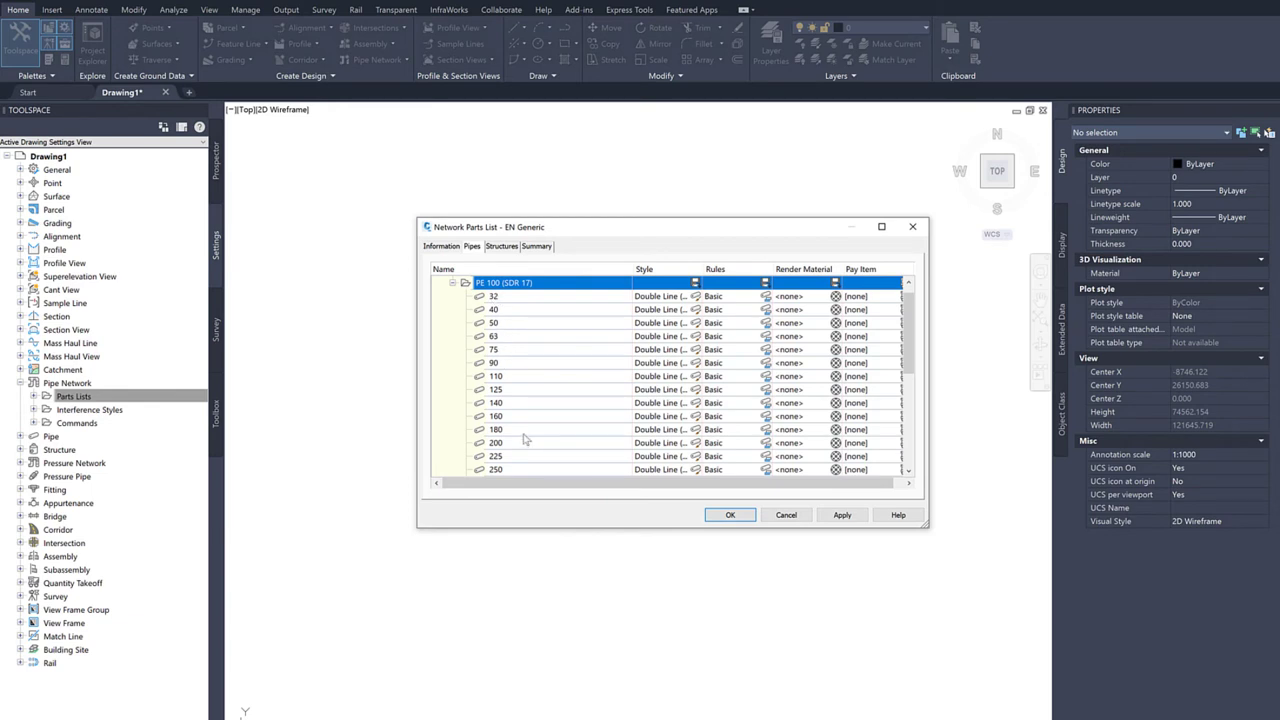
Step: Add the Inlet Structure 560 mm part family to the structures of the EN Generic parts list
click(503, 247)
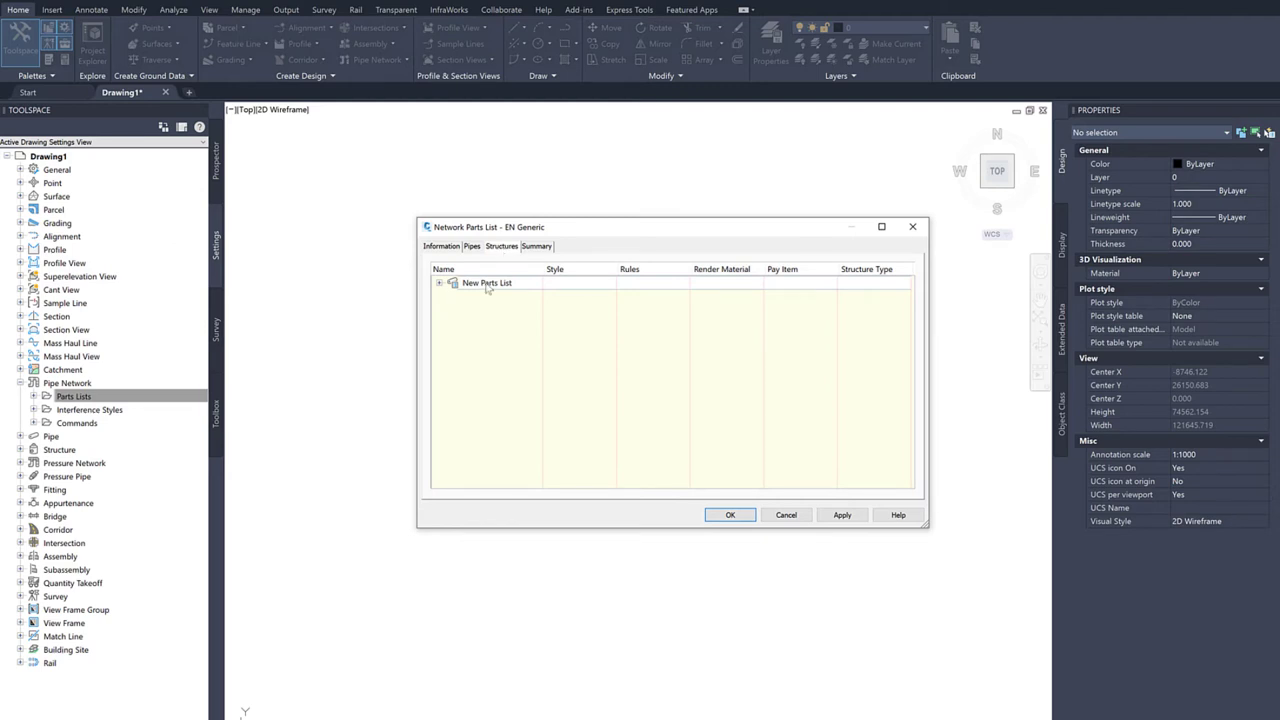
right_click(487, 285)
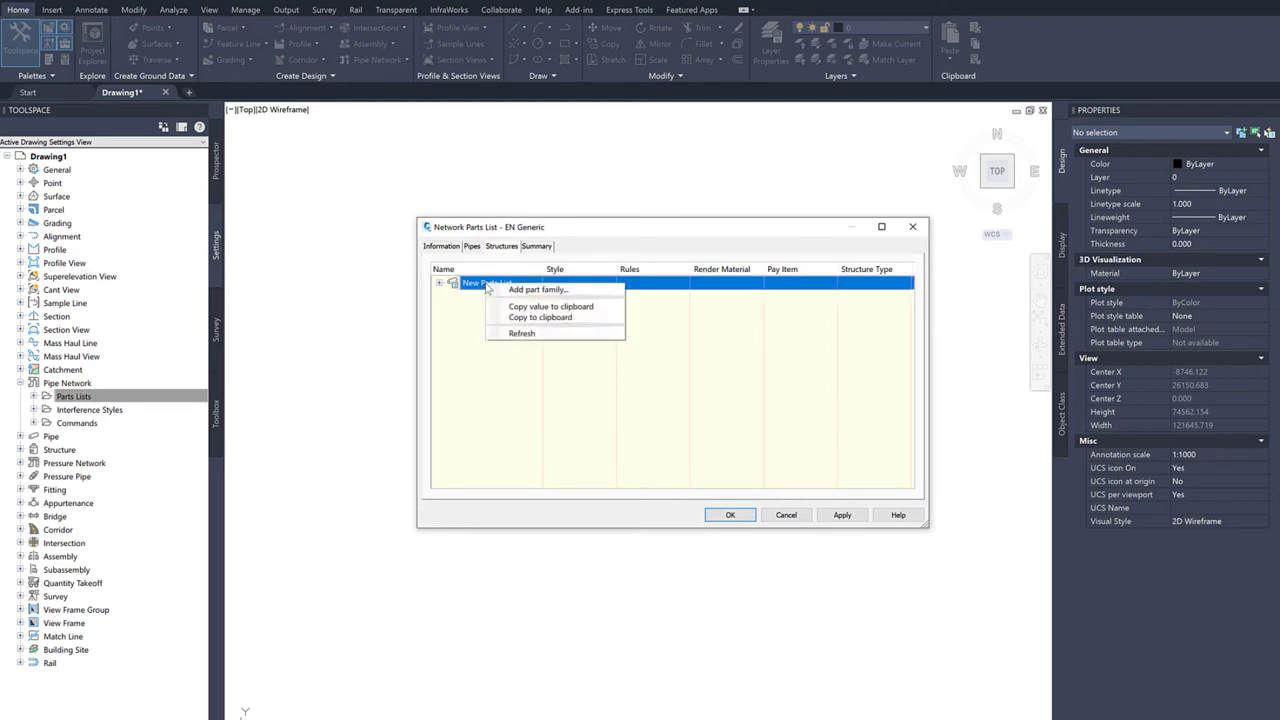
click(537, 289)
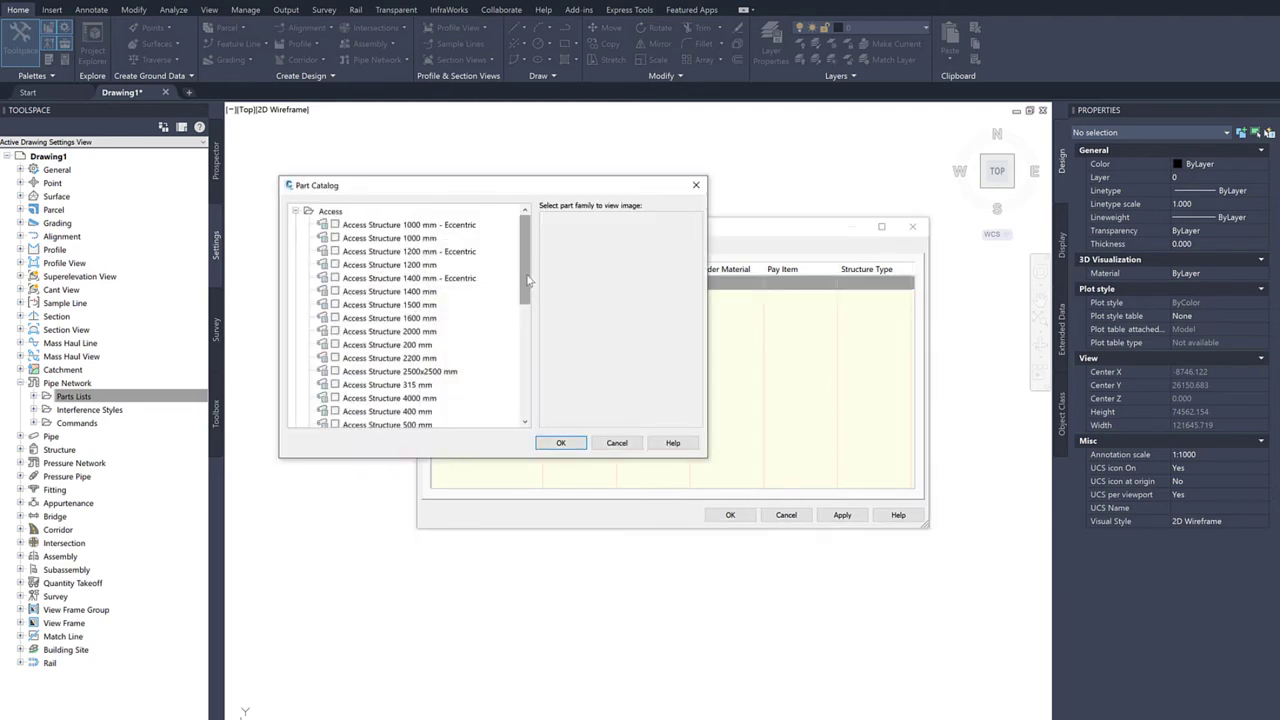
drag(524, 279, 532, 392)
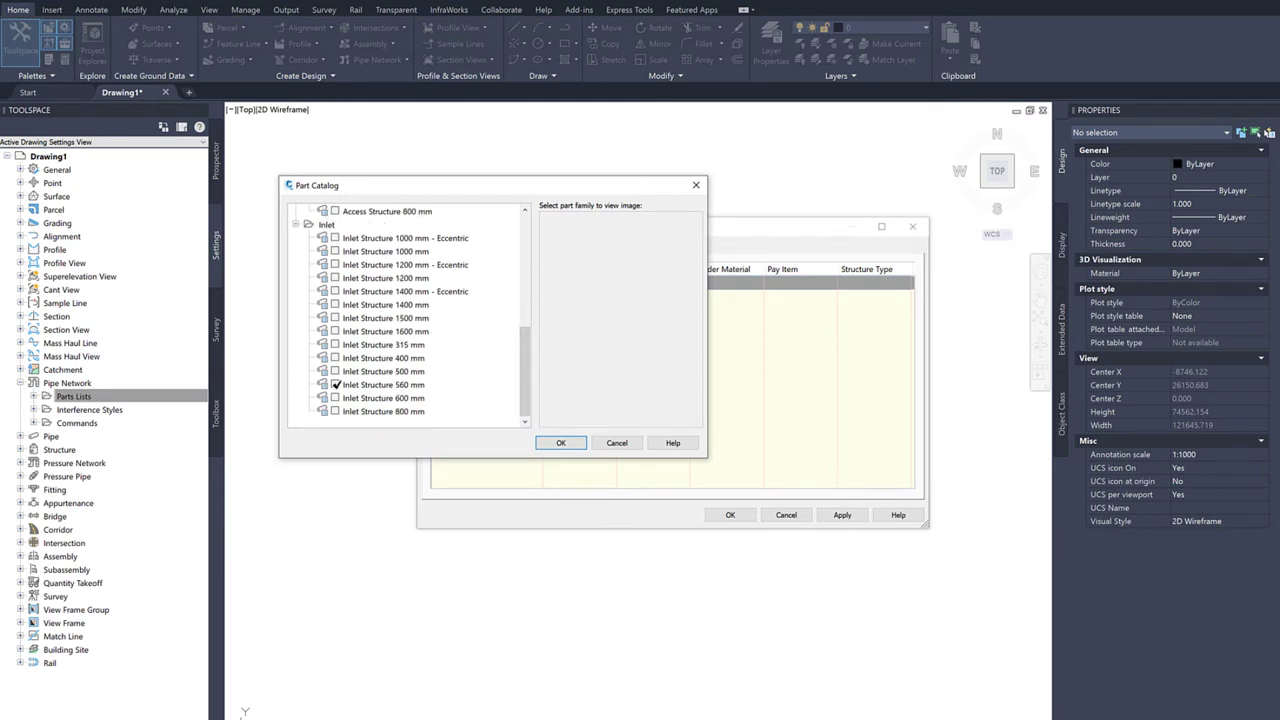
click(335, 384)
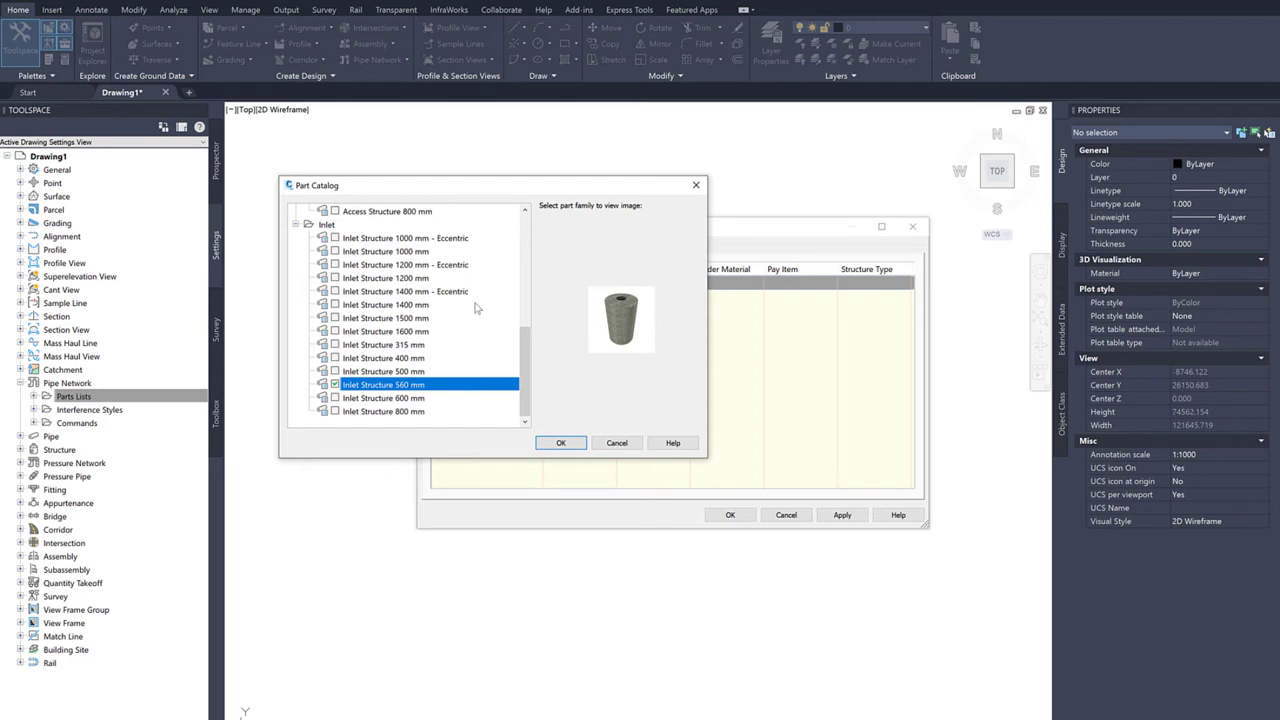
click(577, 444)
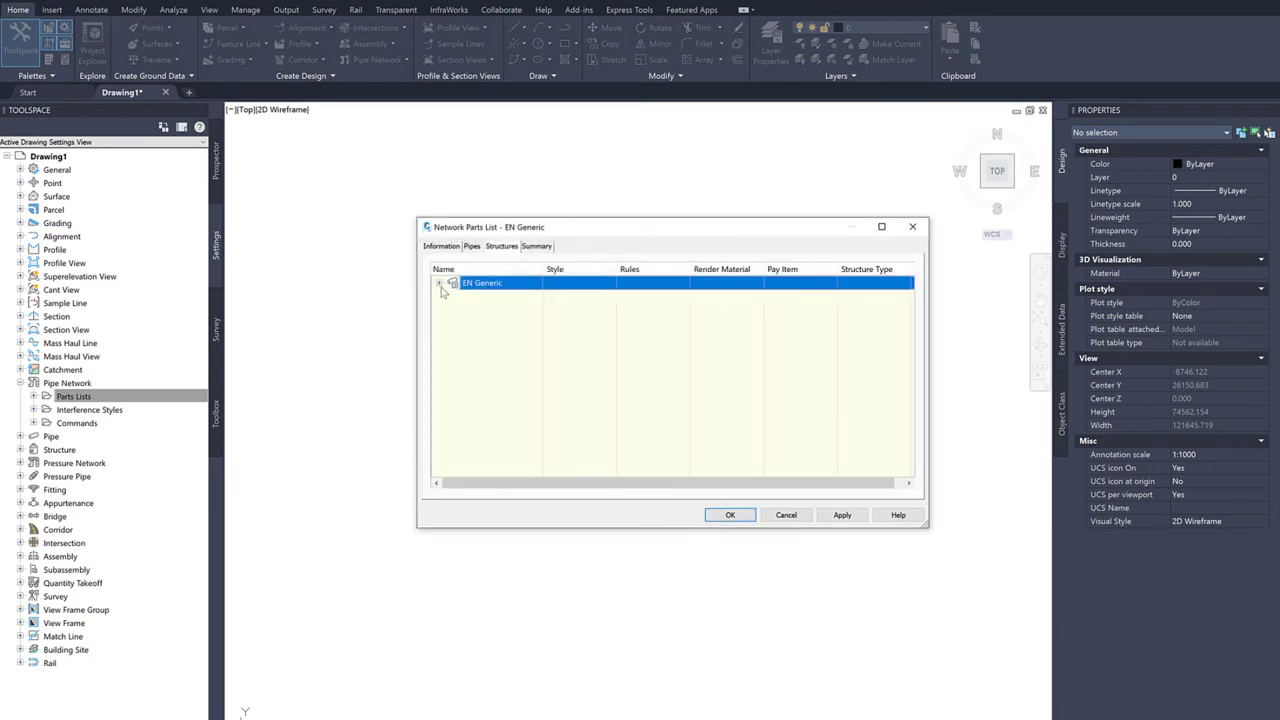
Step: Add all available sizes of Inlet Structure 560 mm and save the EN Generic parts list
click(439, 283)
right_click(527, 314)
click(528, 316)
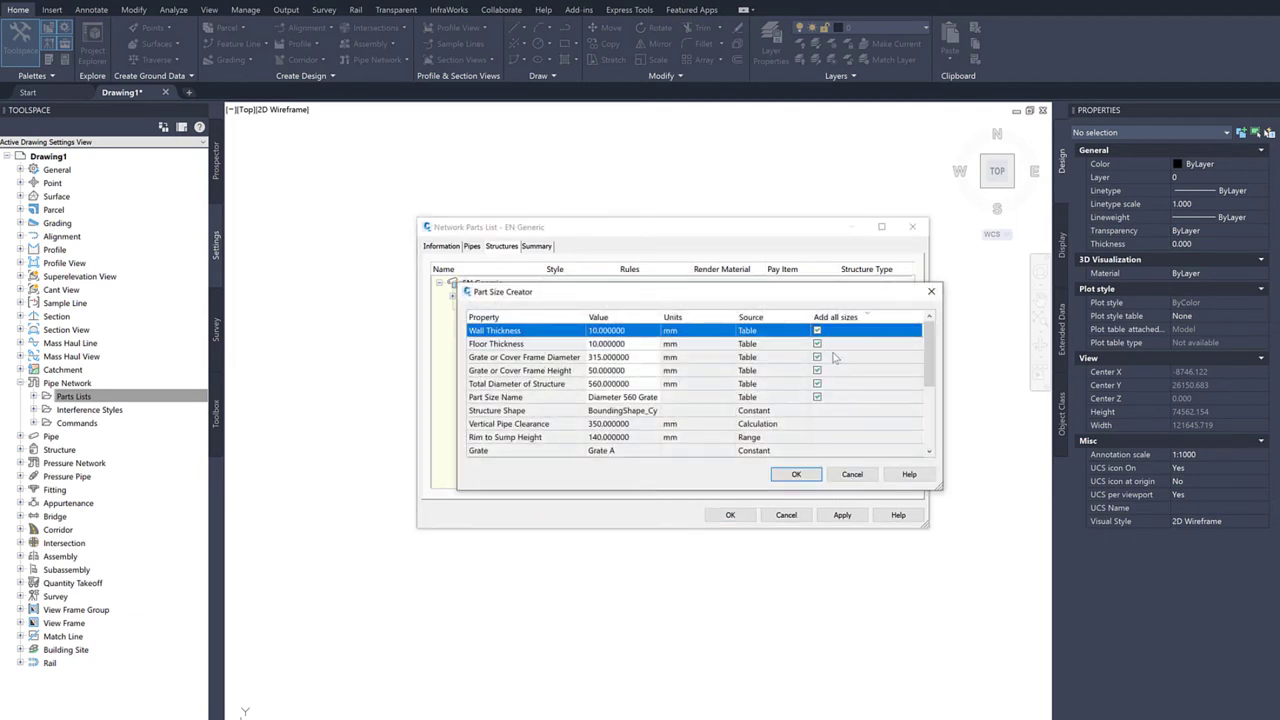
click(795, 474)
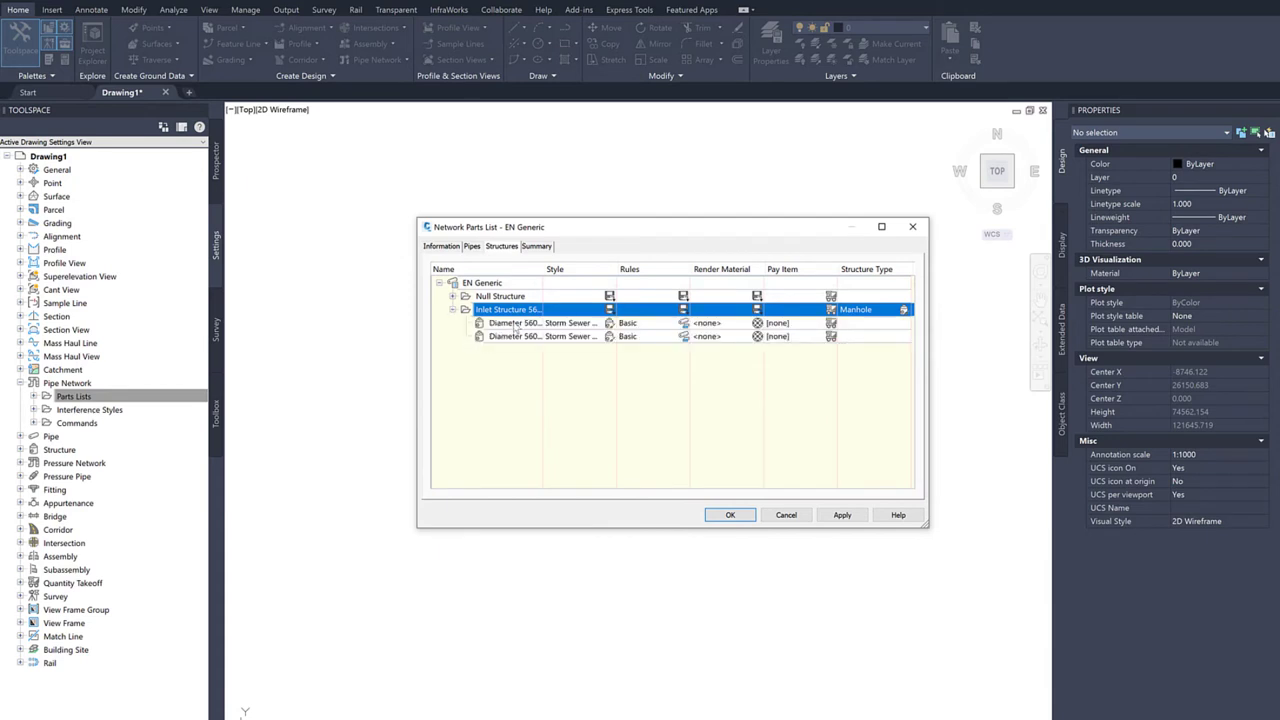
click(730, 515)
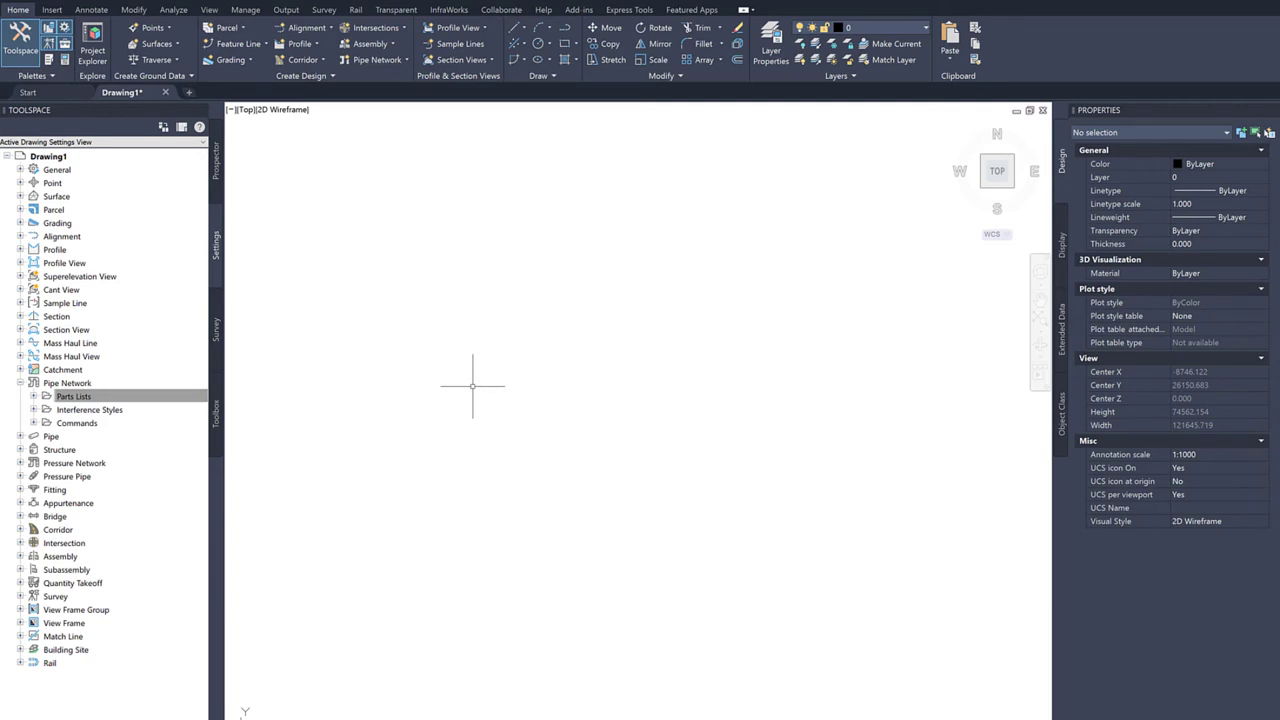
Step: Create a pipe network with the layout tools, using the EN Generic parts list
click(378, 60)
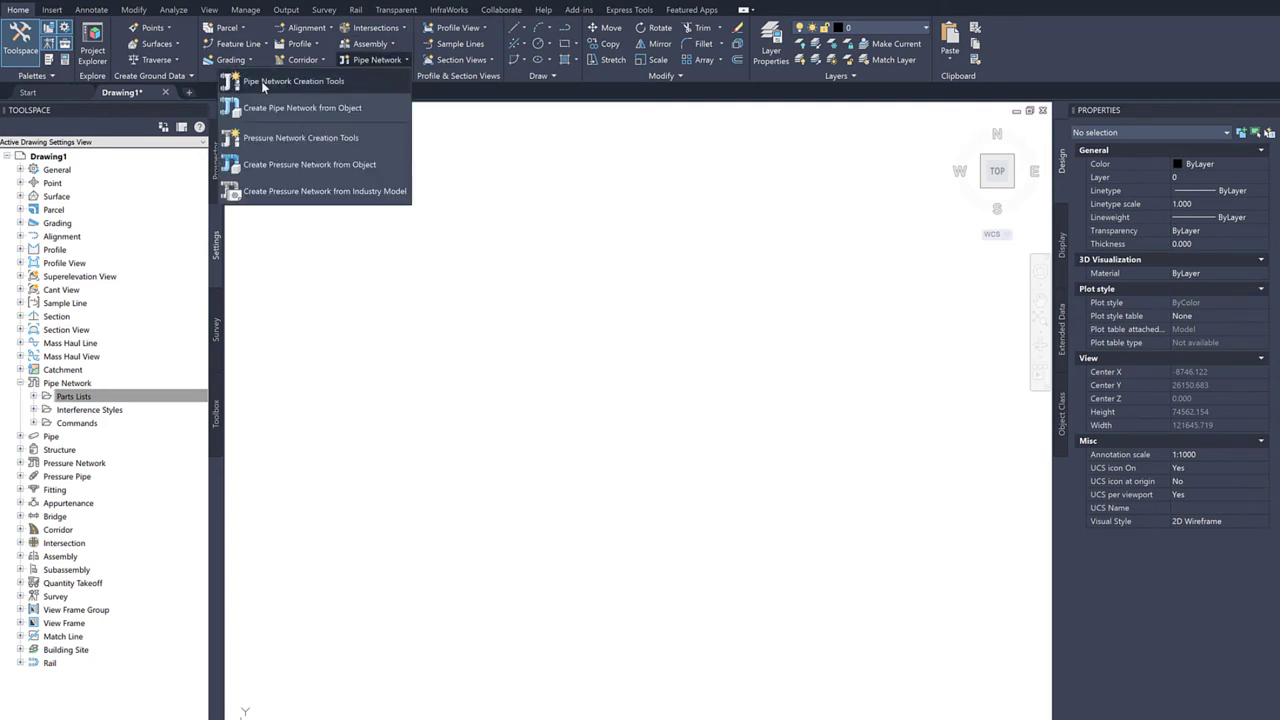
click(298, 82)
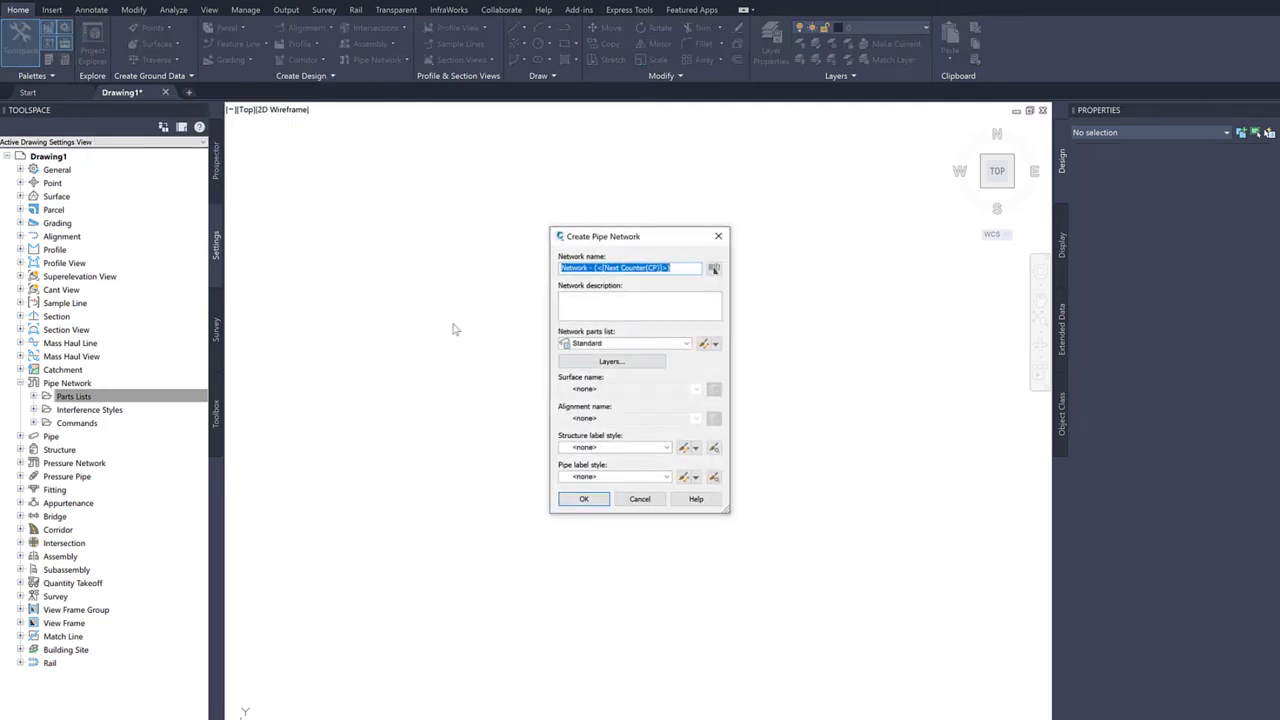
click(627, 345)
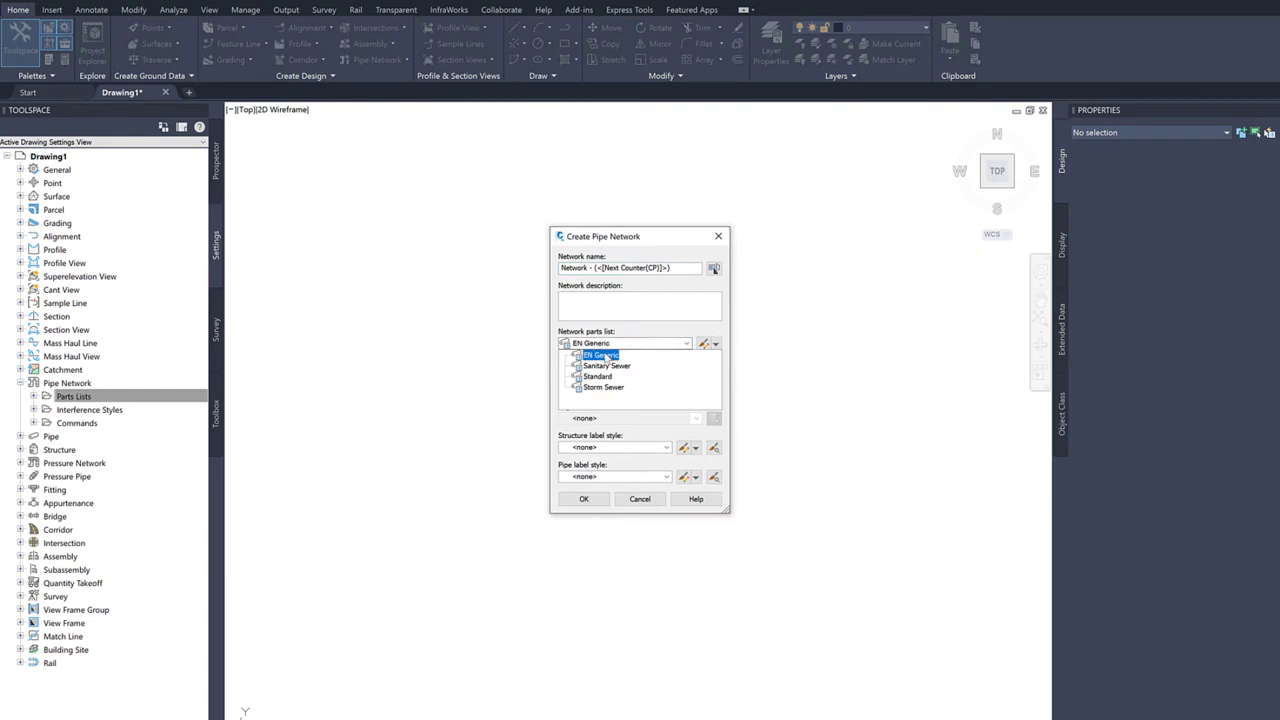
click(605, 357)
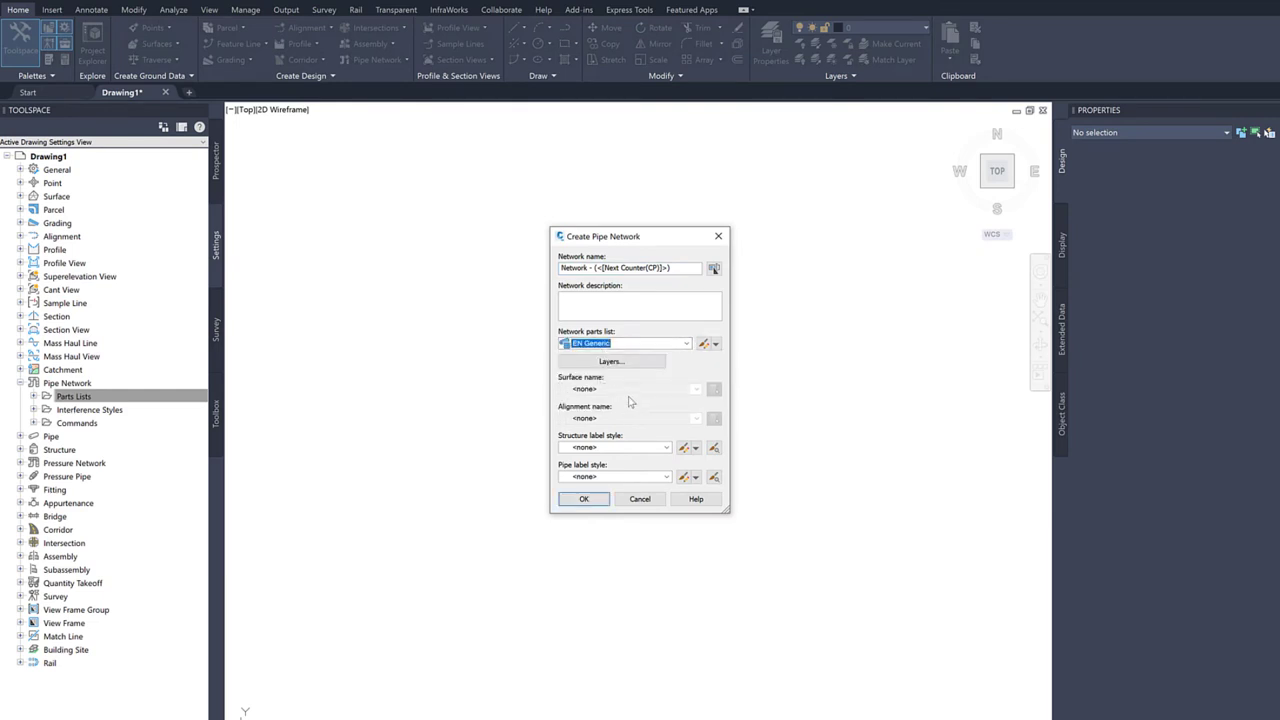
click(584, 499)
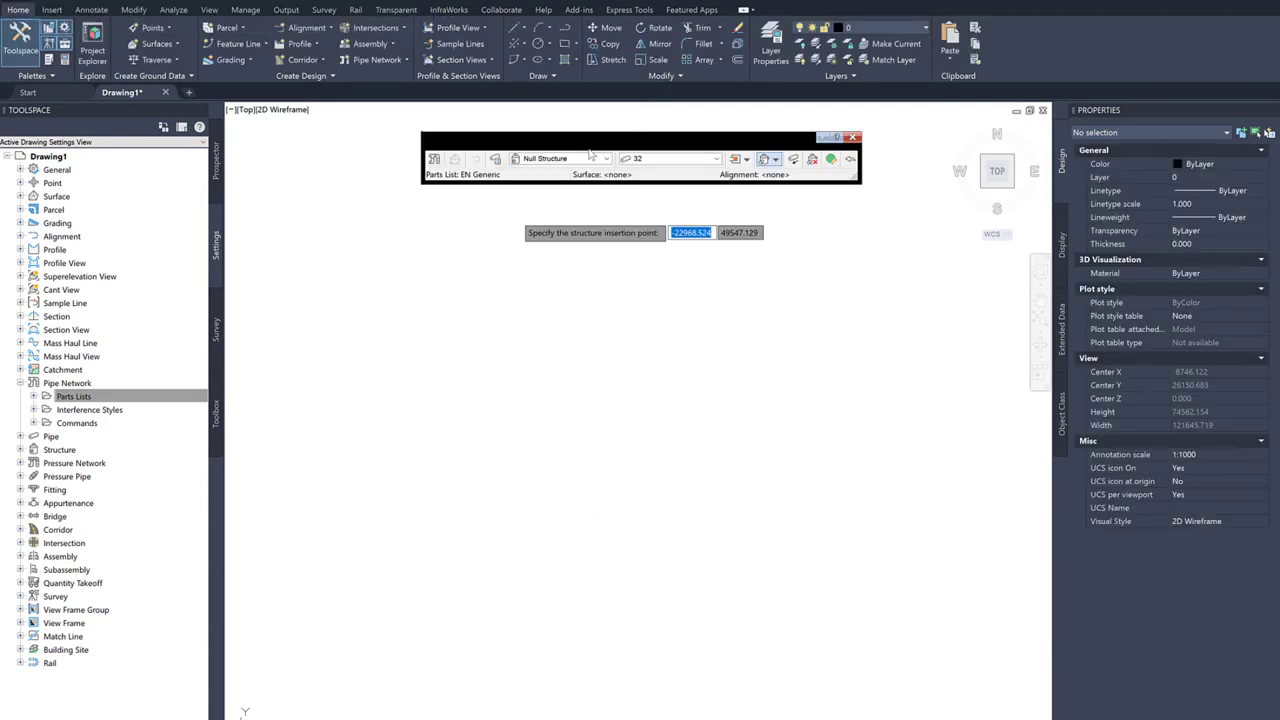
Step: Set the network layout to draw pipes and structures with structure Diameter 560 Grate 315 and pipe size 630
click(607, 158)
click(527, 191)
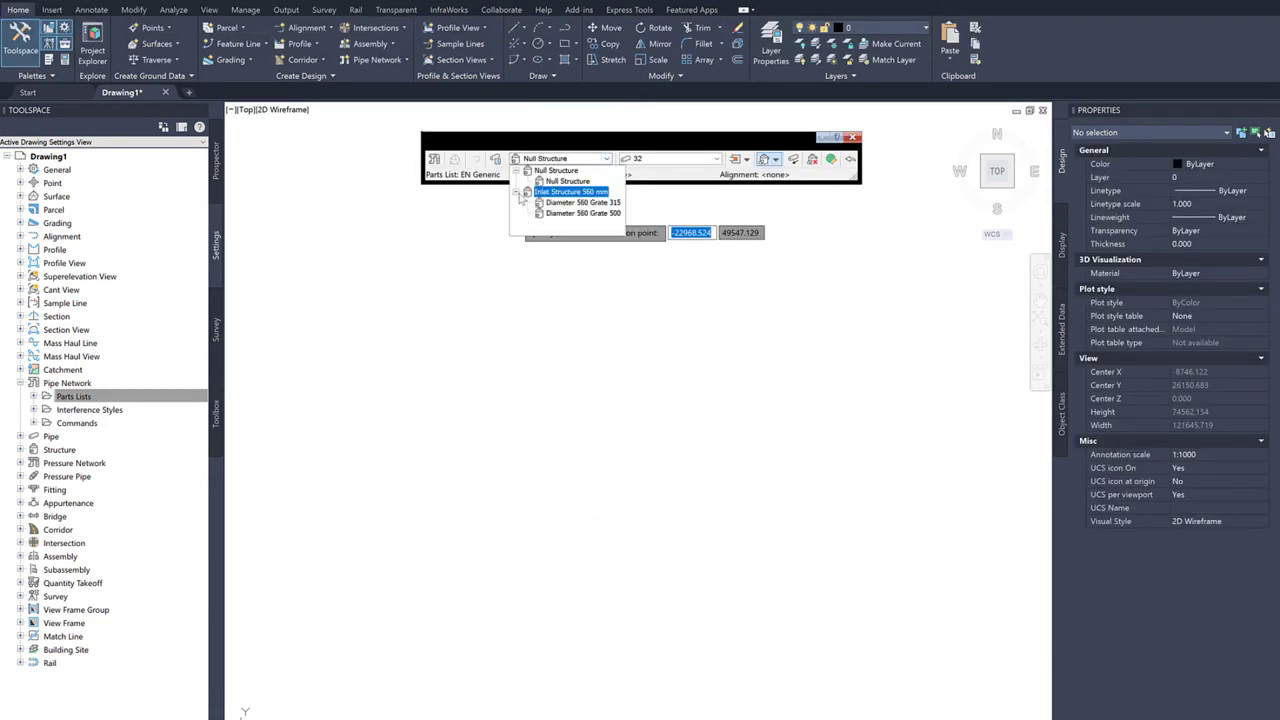
click(560, 203)
click(668, 158)
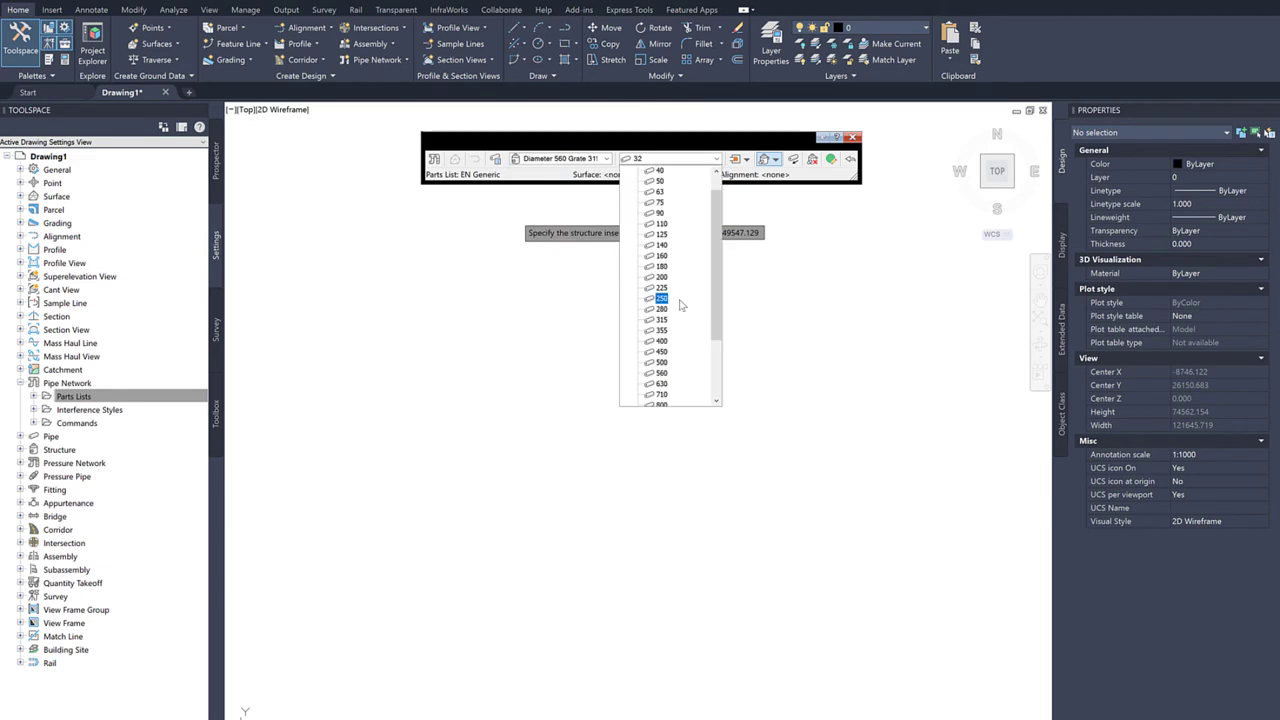
scroll(680, 305, down, 2)
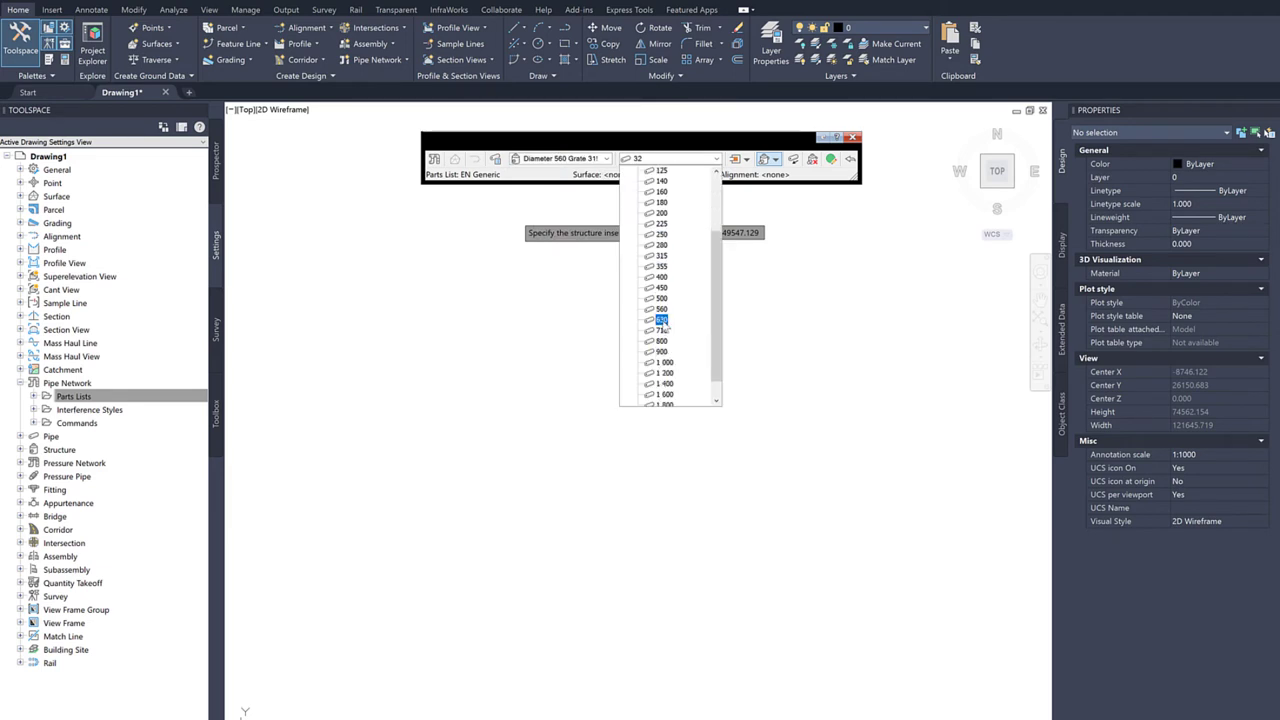
click(663, 320)
click(774, 159)
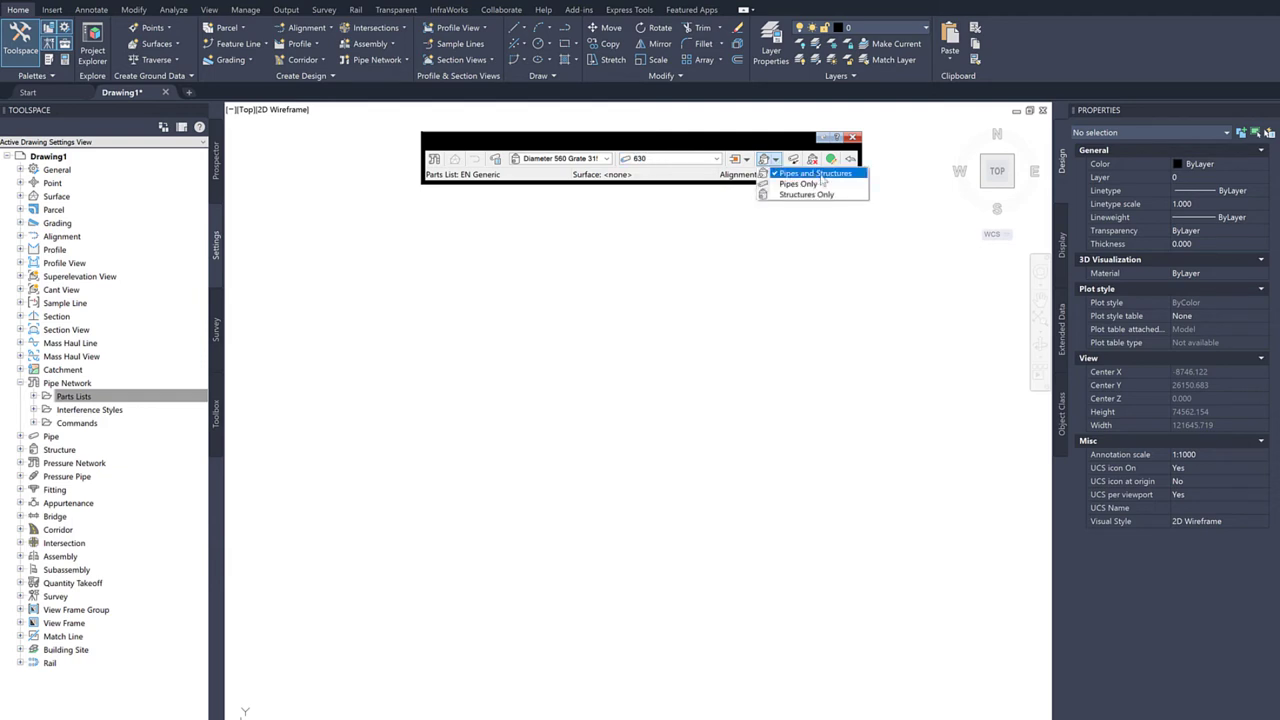
click(810, 174)
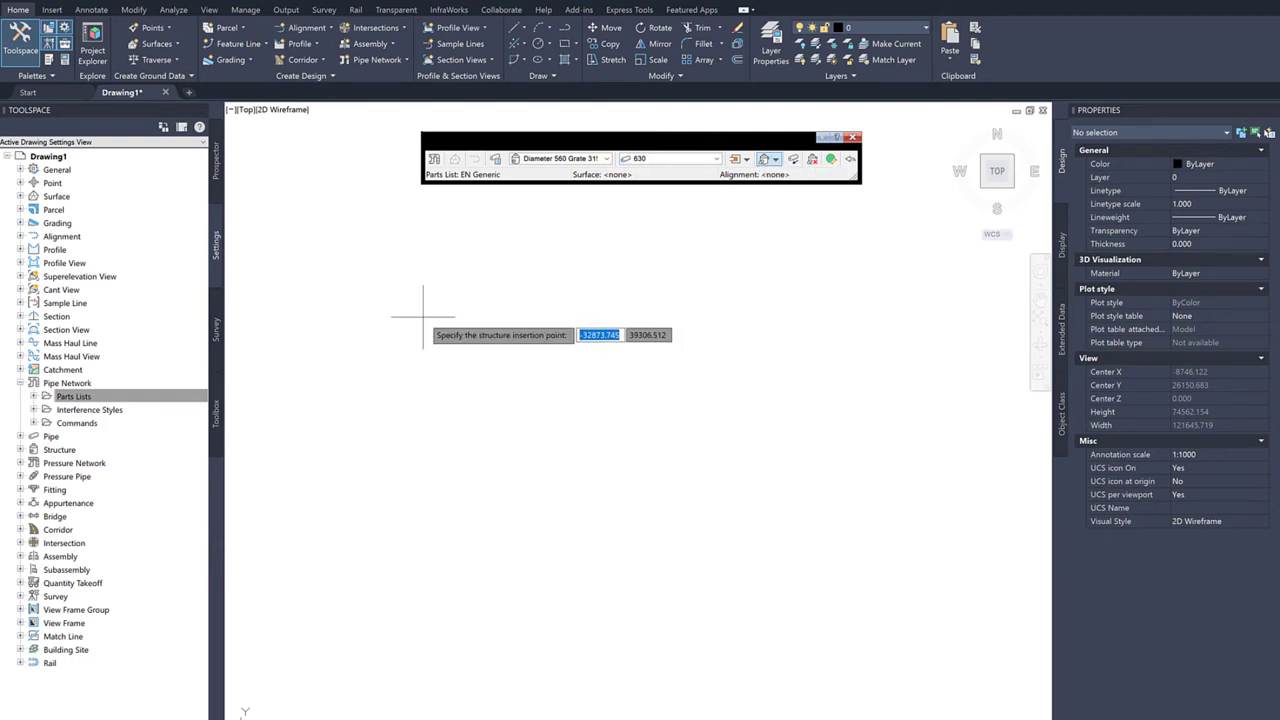
Step: Draw a curved pipe run about 160 m long between two structures, using the Curve option
click(425, 318)
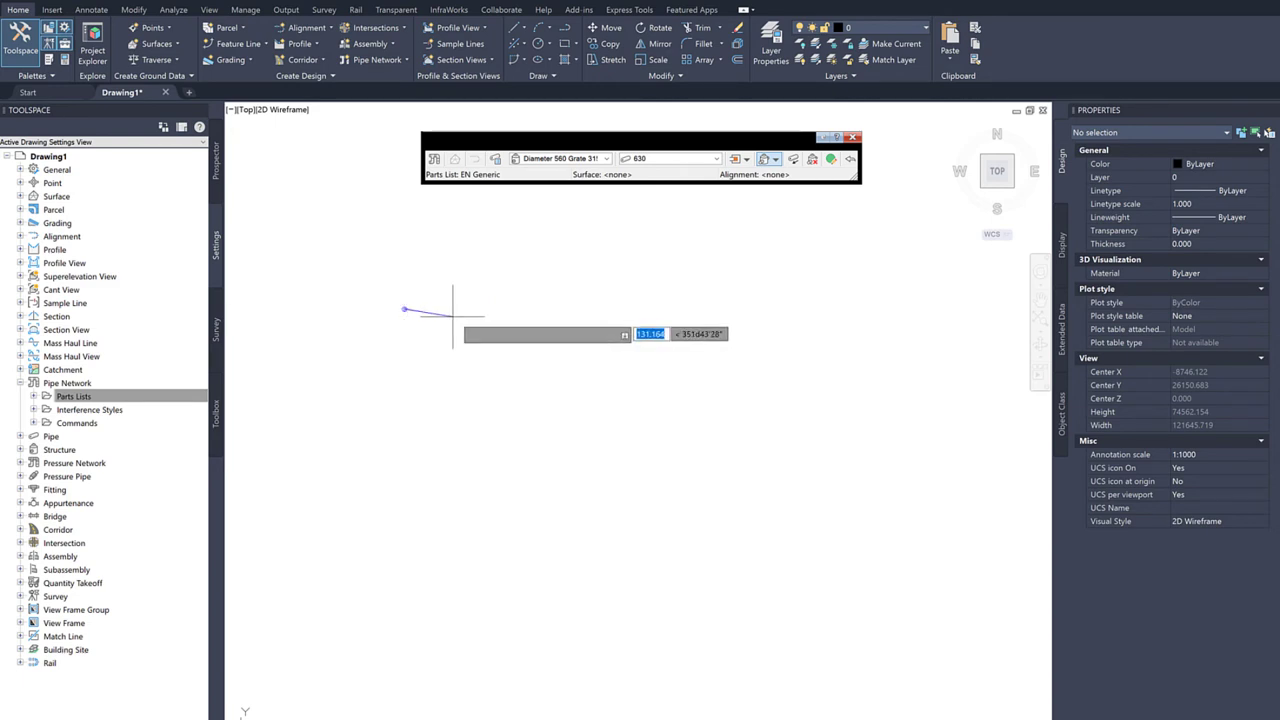
scroll(453, 312, up, 4)
middle_drag(434, 291, 752, 303)
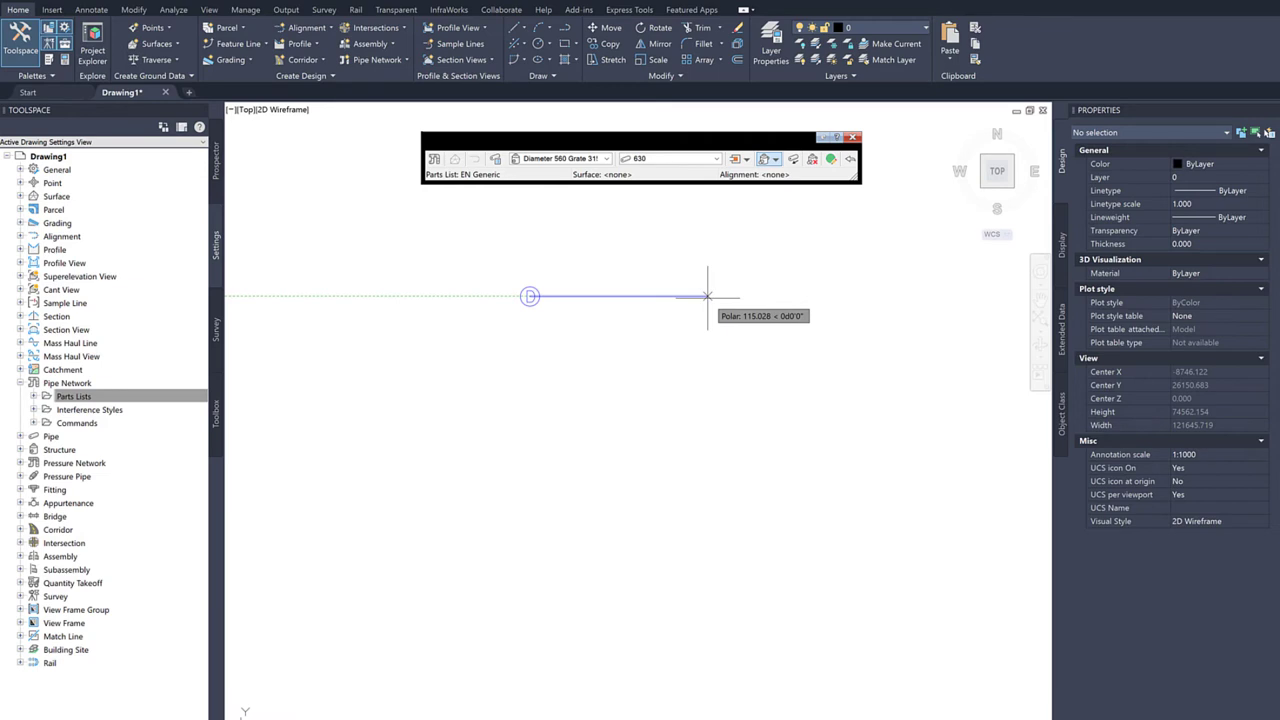
scroll(708, 296, up, 2)
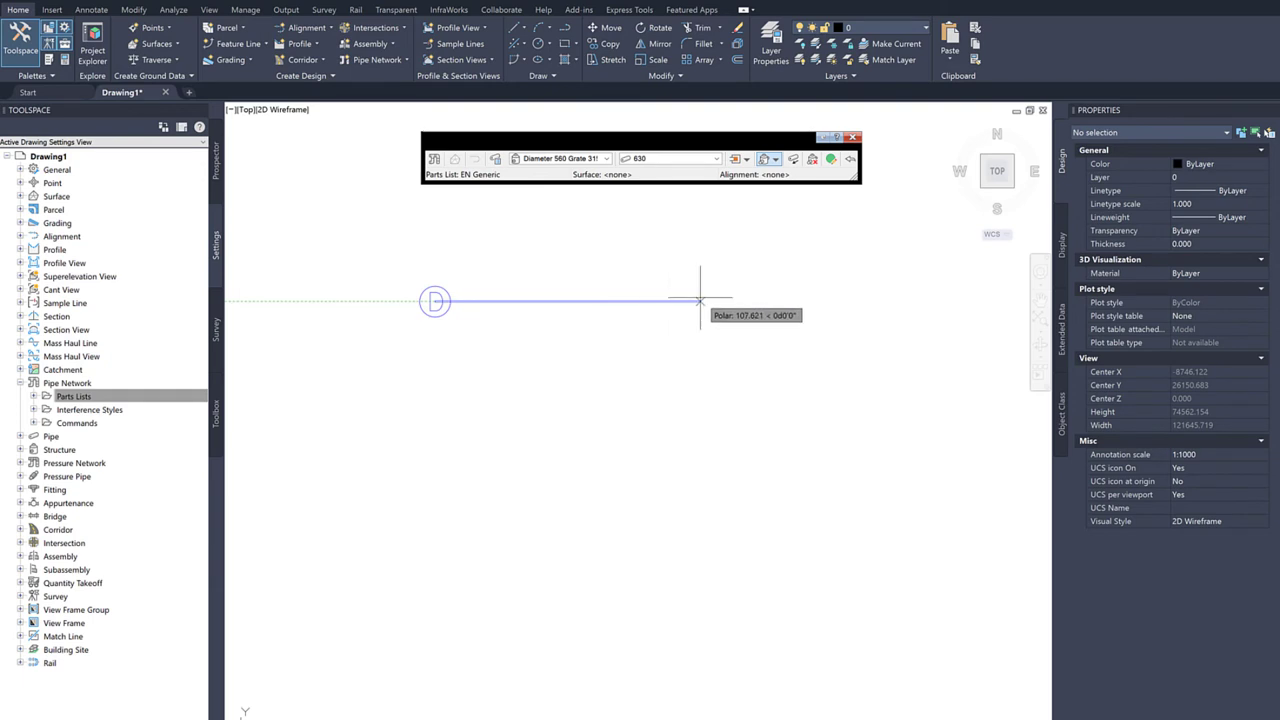
right_click(624, 317)
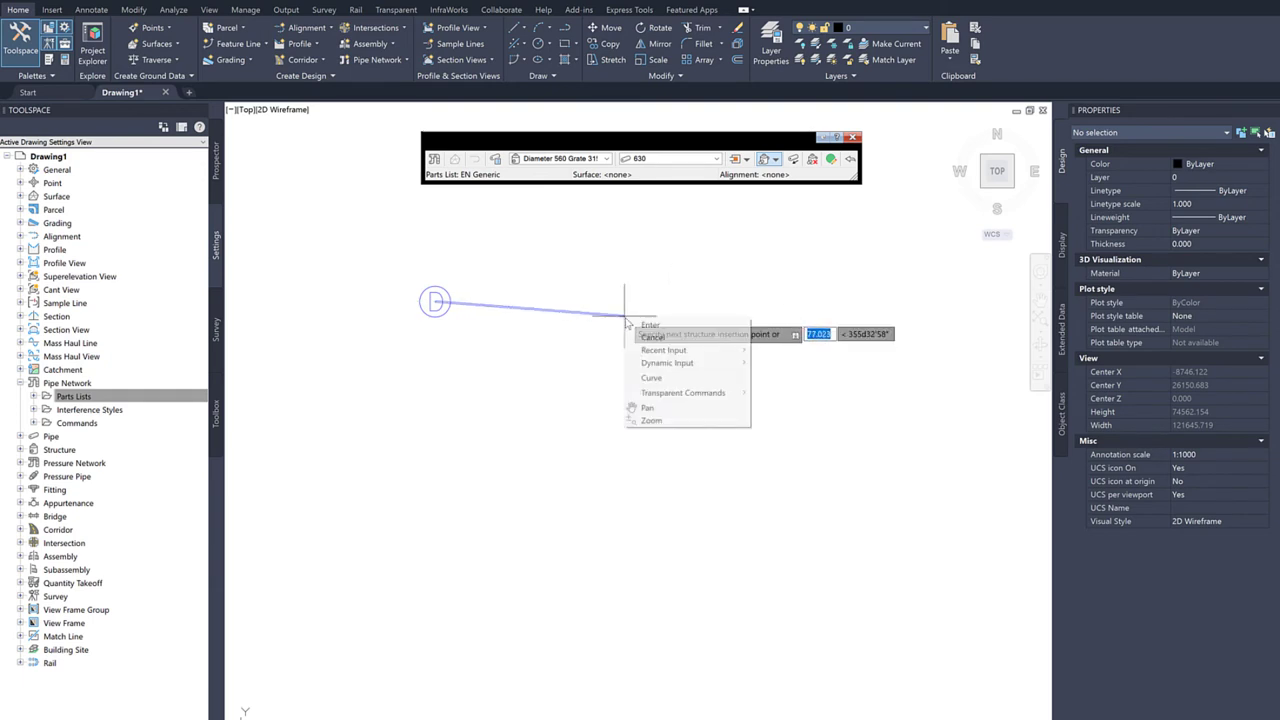
click(655, 378)
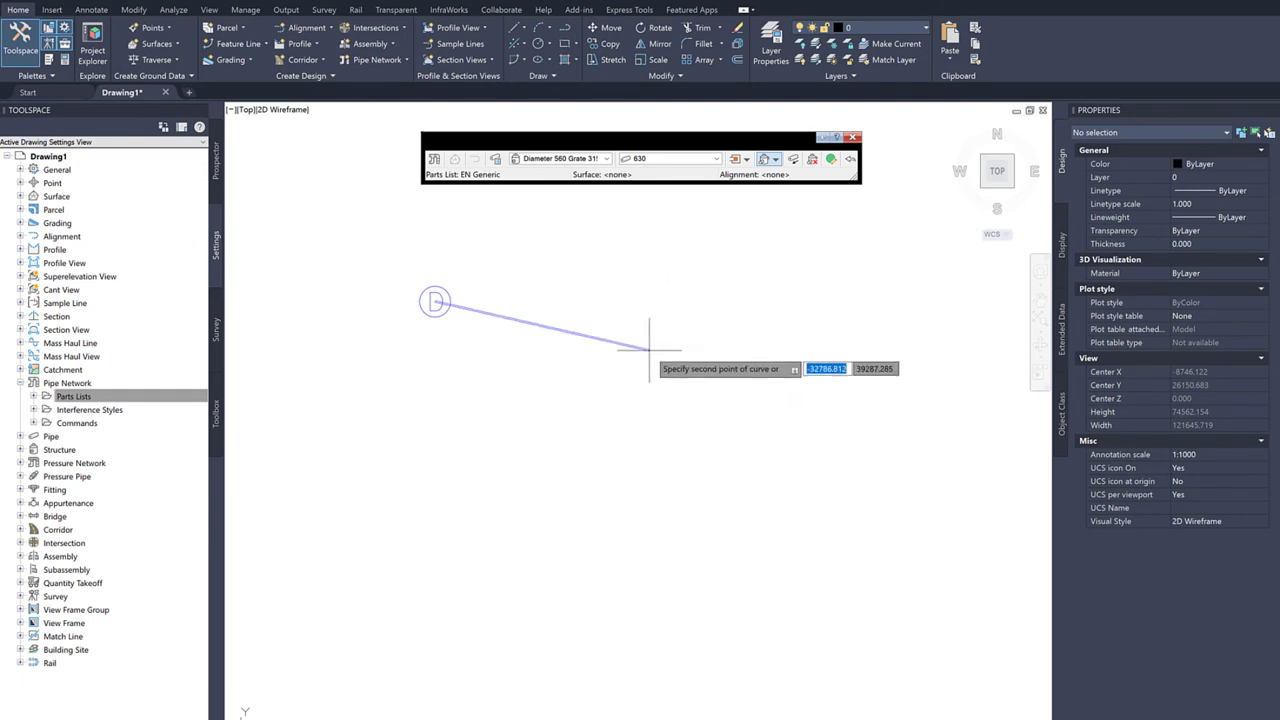
click(825, 341)
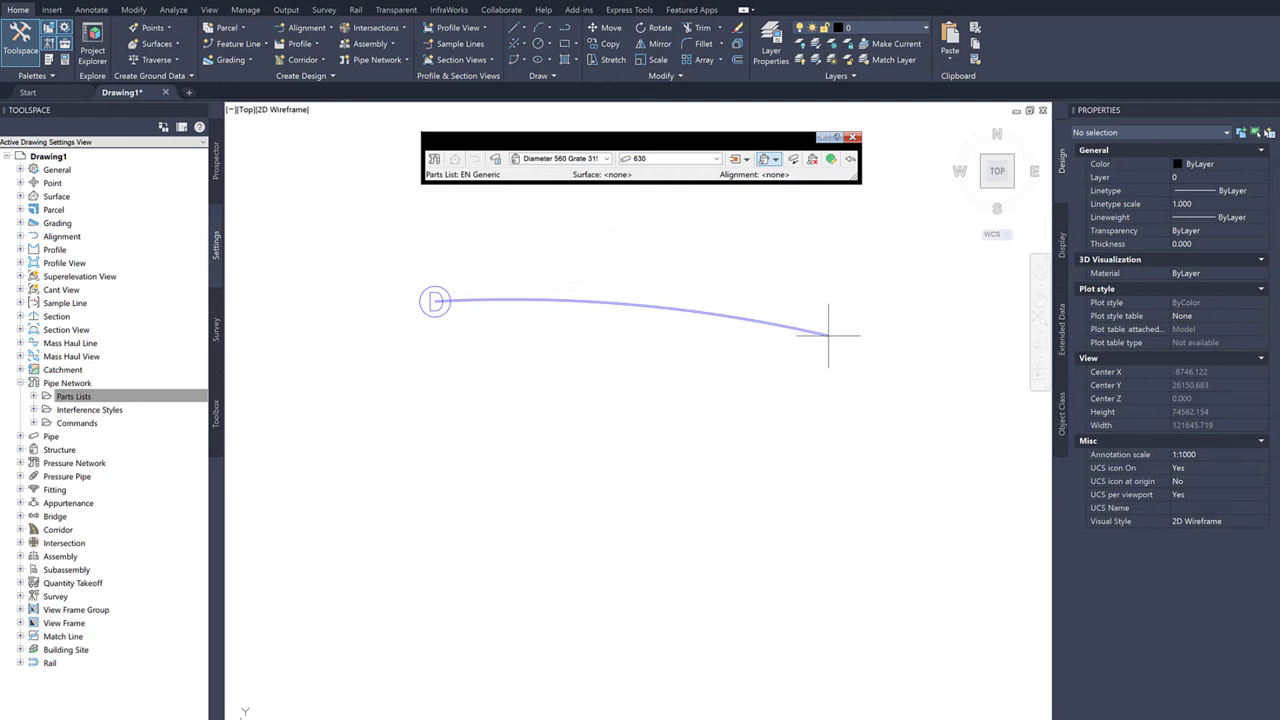
click(828, 335)
key(Escape)
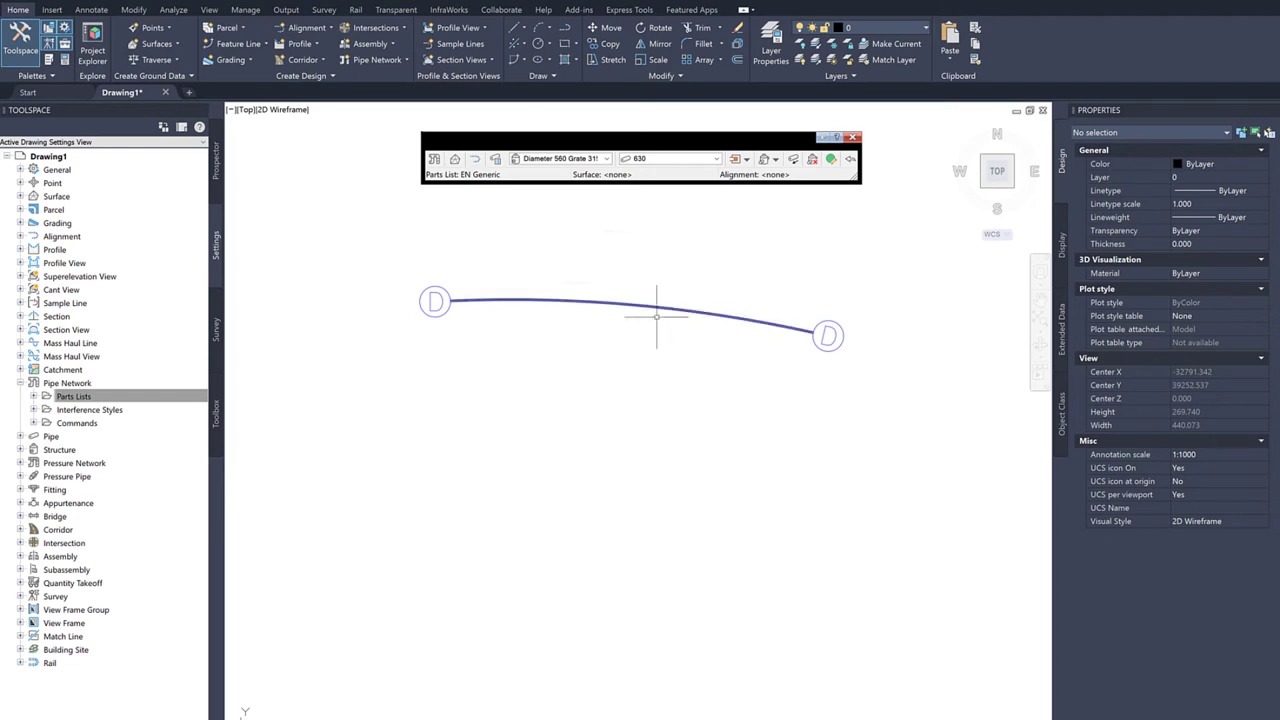
Step: Examine the part data in the curved pipe's properties and close the network layout tools
scroll(646, 325, up, 4)
scroll(651, 329, down, 2)
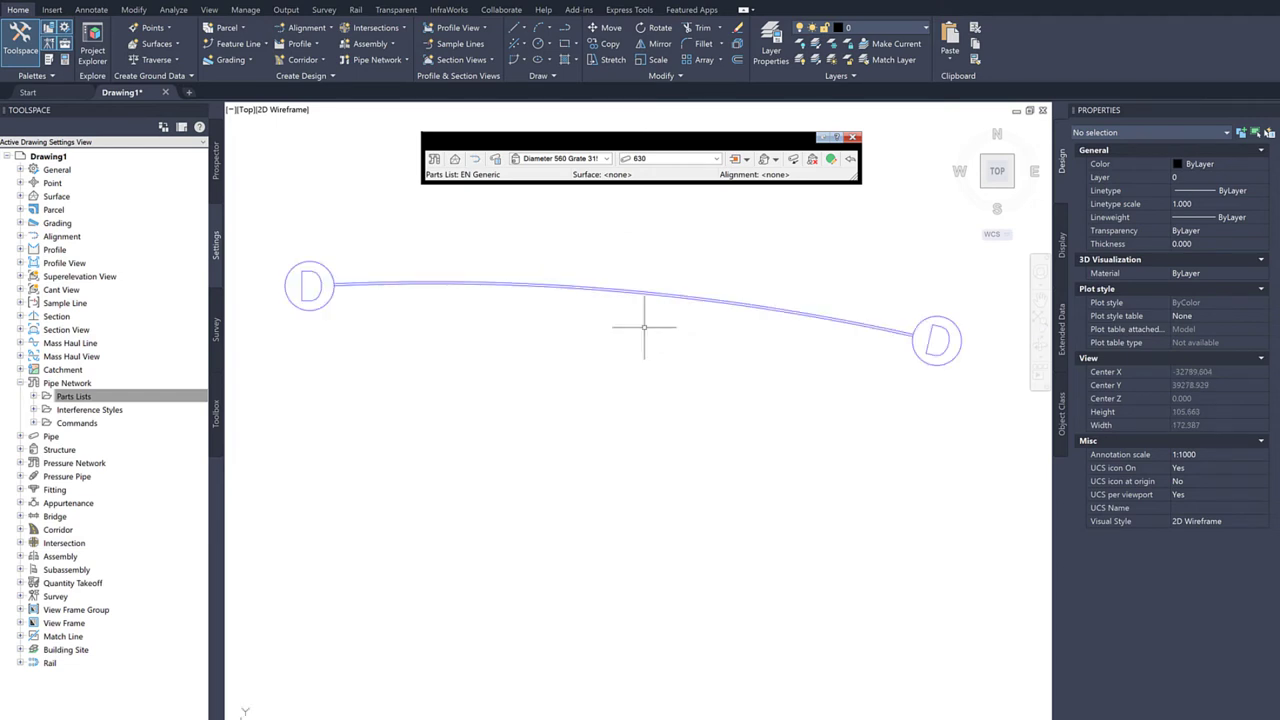
click(713, 301)
right_click(652, 248)
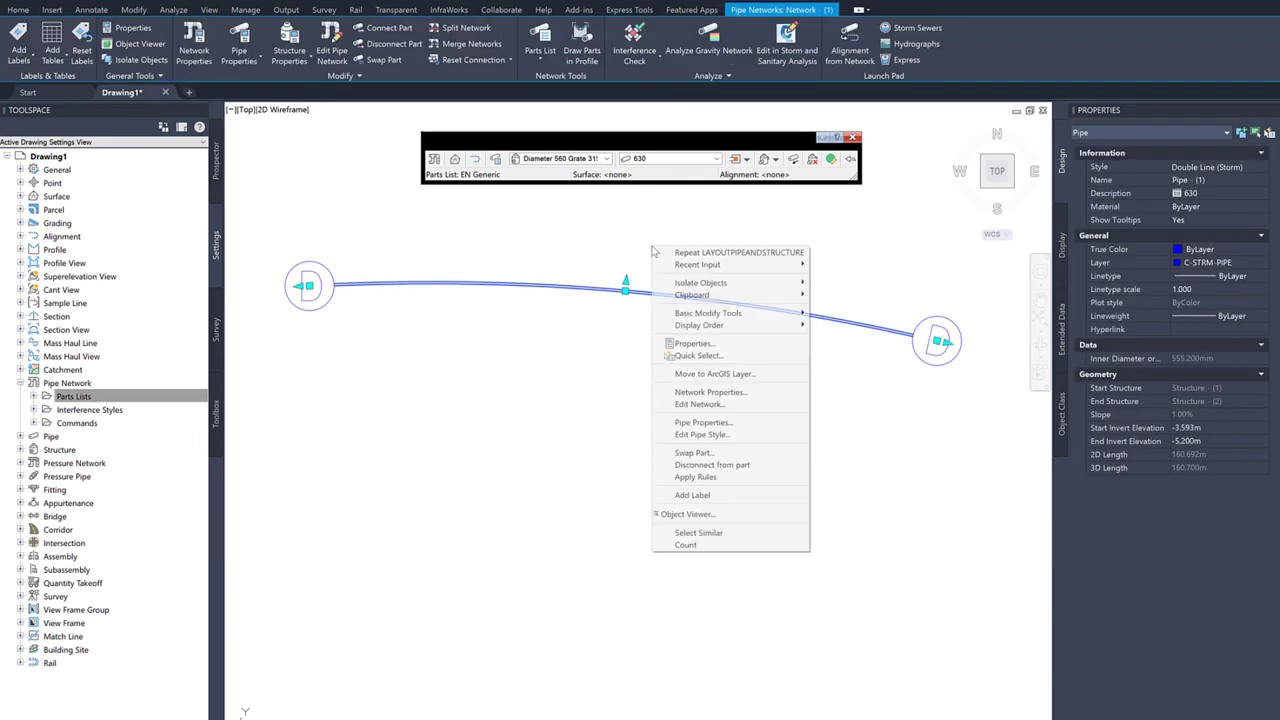
click(722, 428)
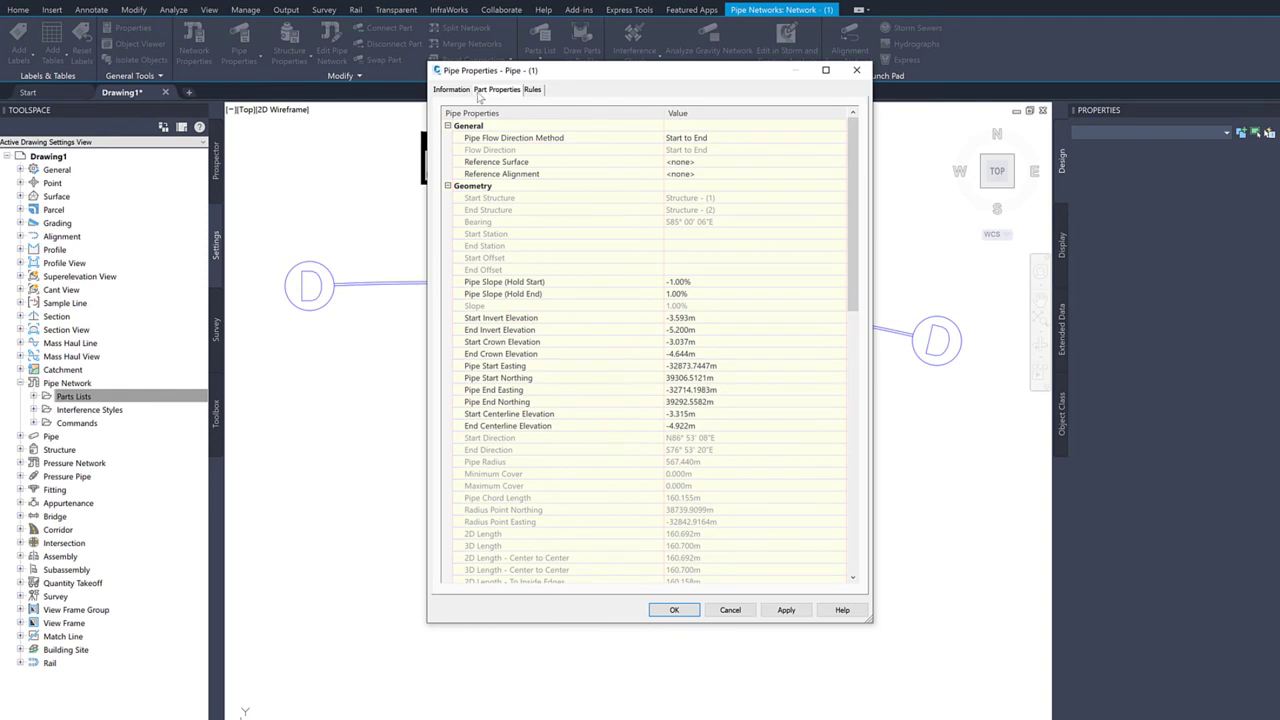
scroll(593, 405, down, 12)
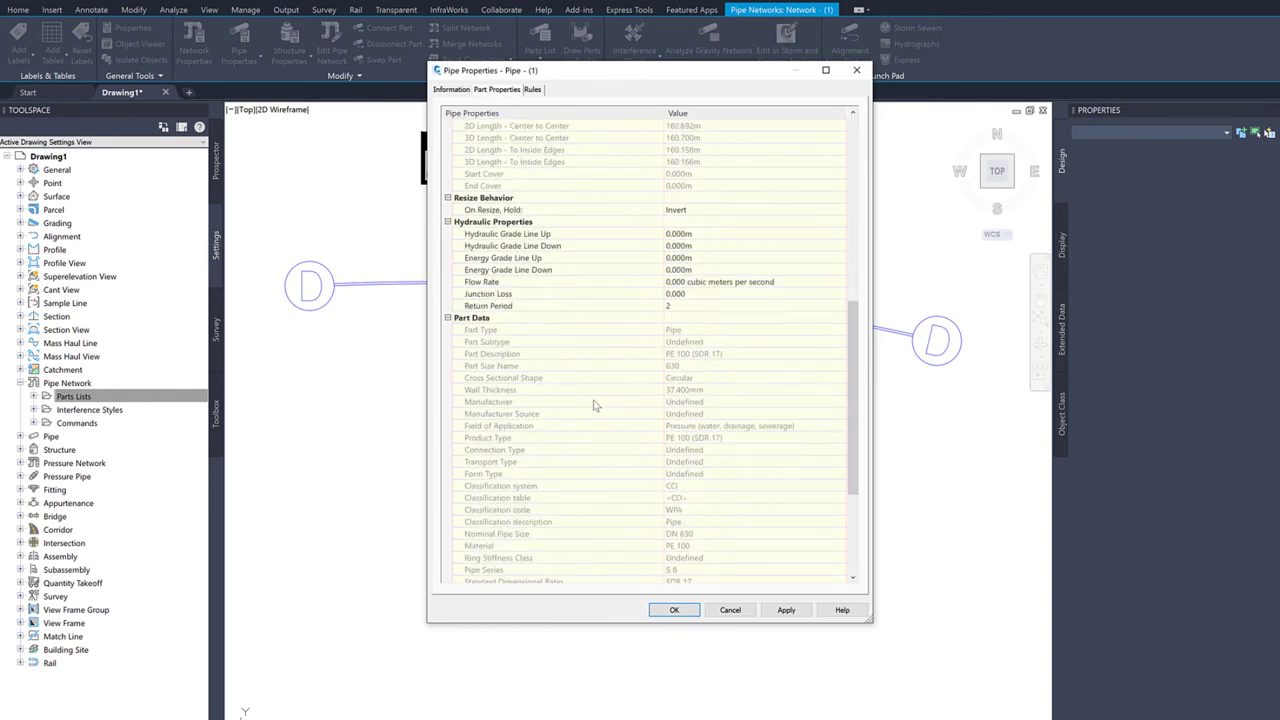
scroll(593, 405, down, 5)
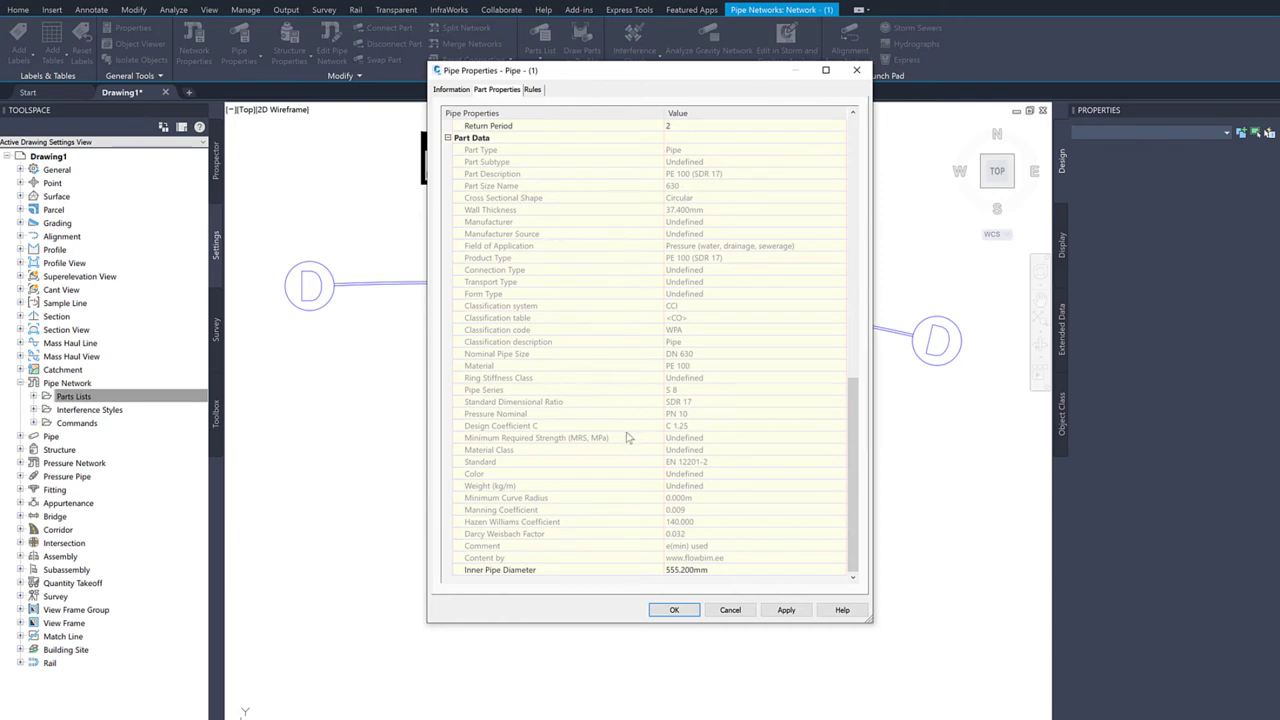
click(674, 610)
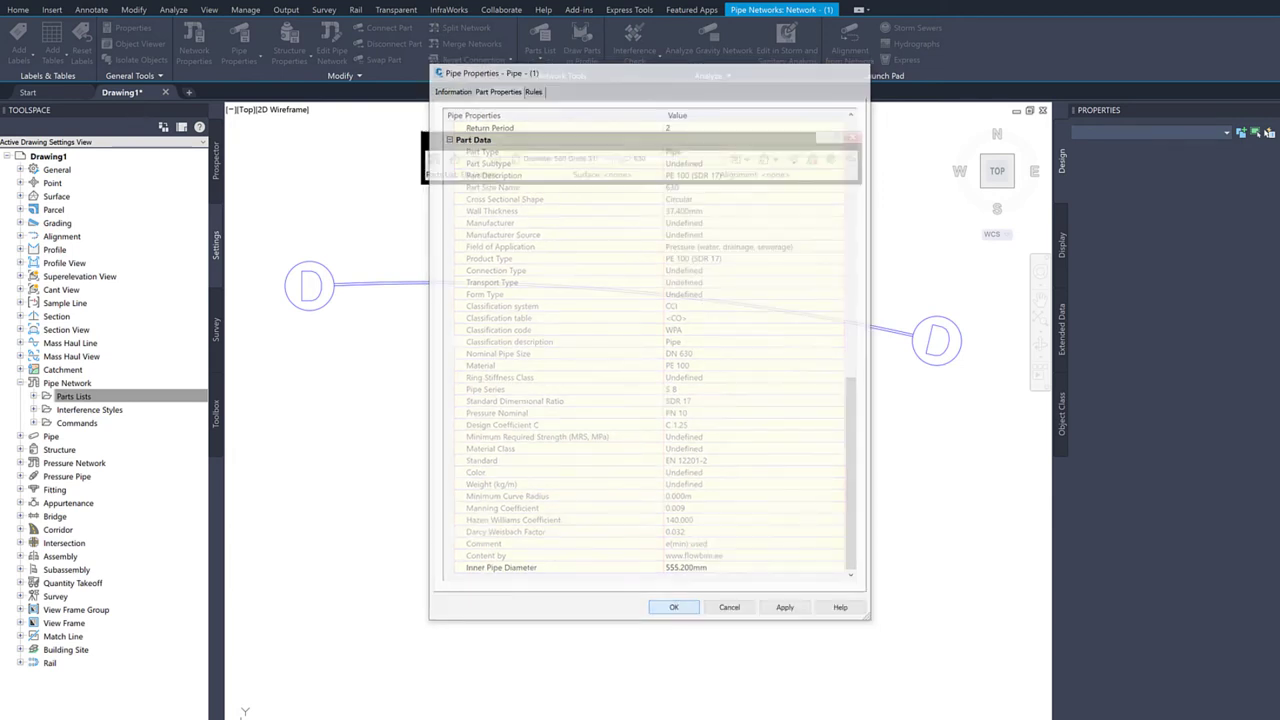
click(852, 138)
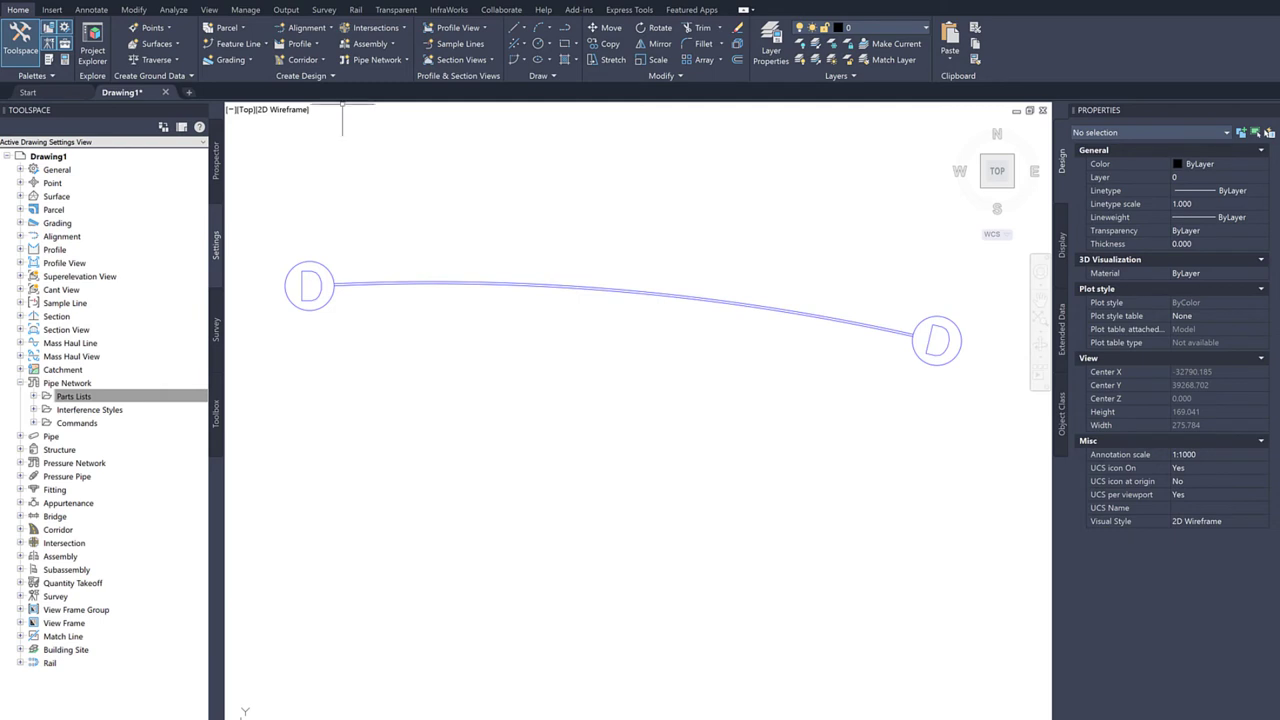
Step: Set the pipe network's pipe catalog to EN Plastic Pipes (Pipelife)
click(330, 76)
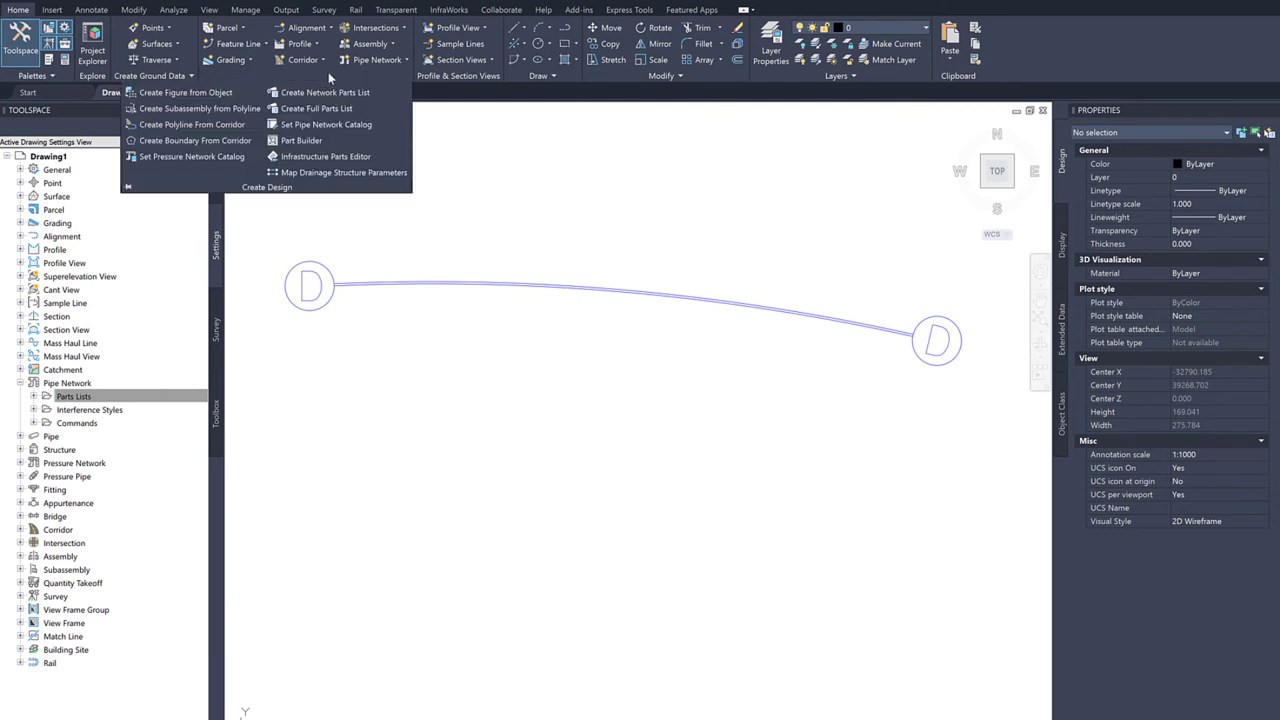
click(317, 125)
click(630, 372)
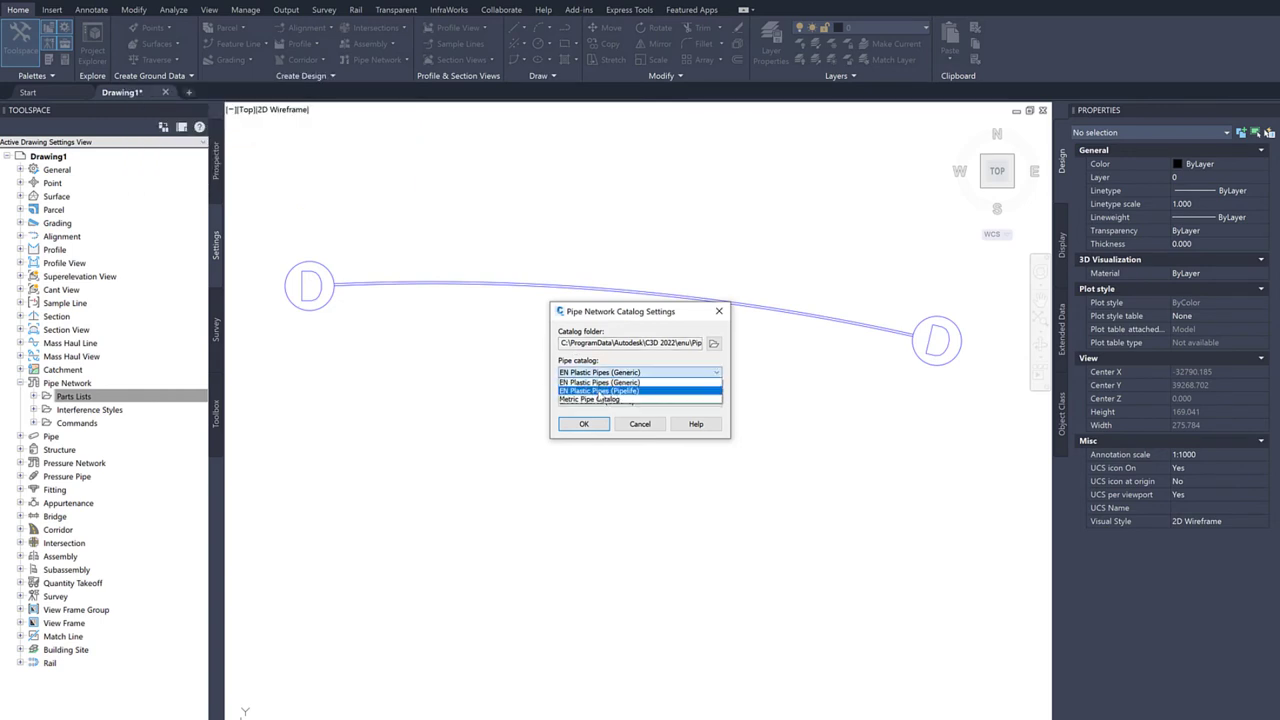
click(630, 390)
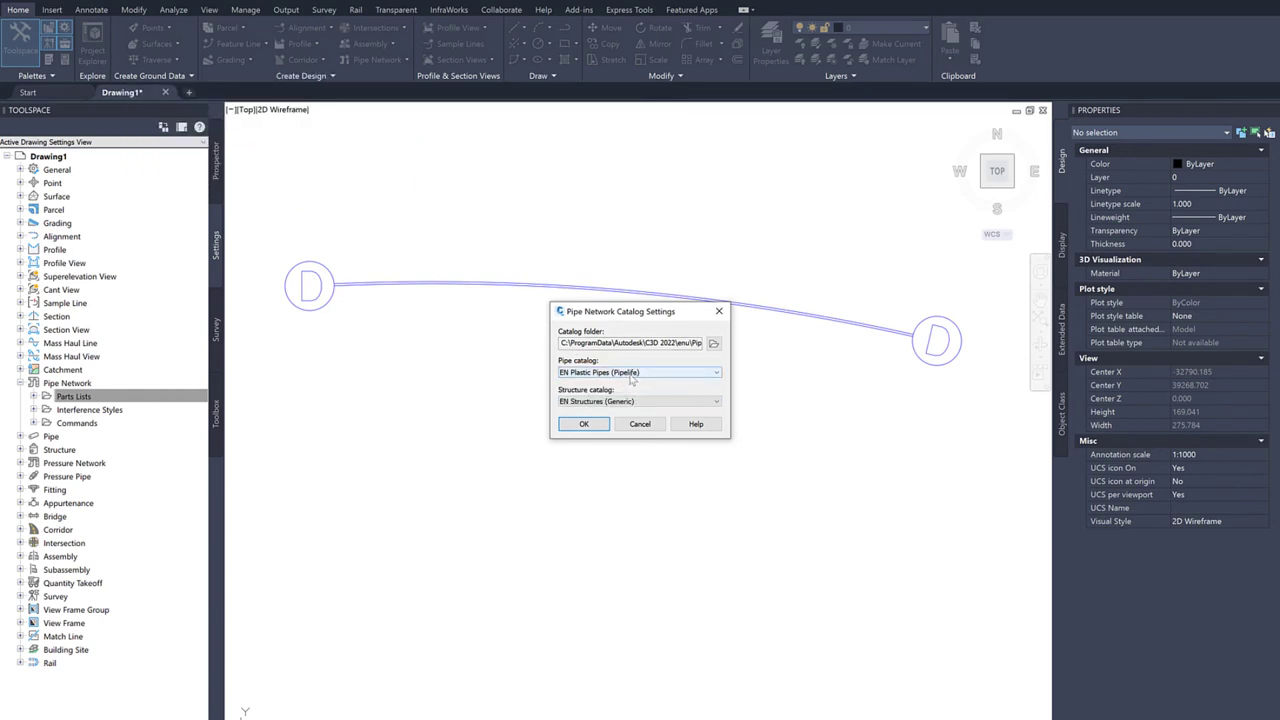
click(584, 424)
Step: Create a network parts list named EN Pipelife and open the part catalog for adding pipe families to it
right_click(89, 400)
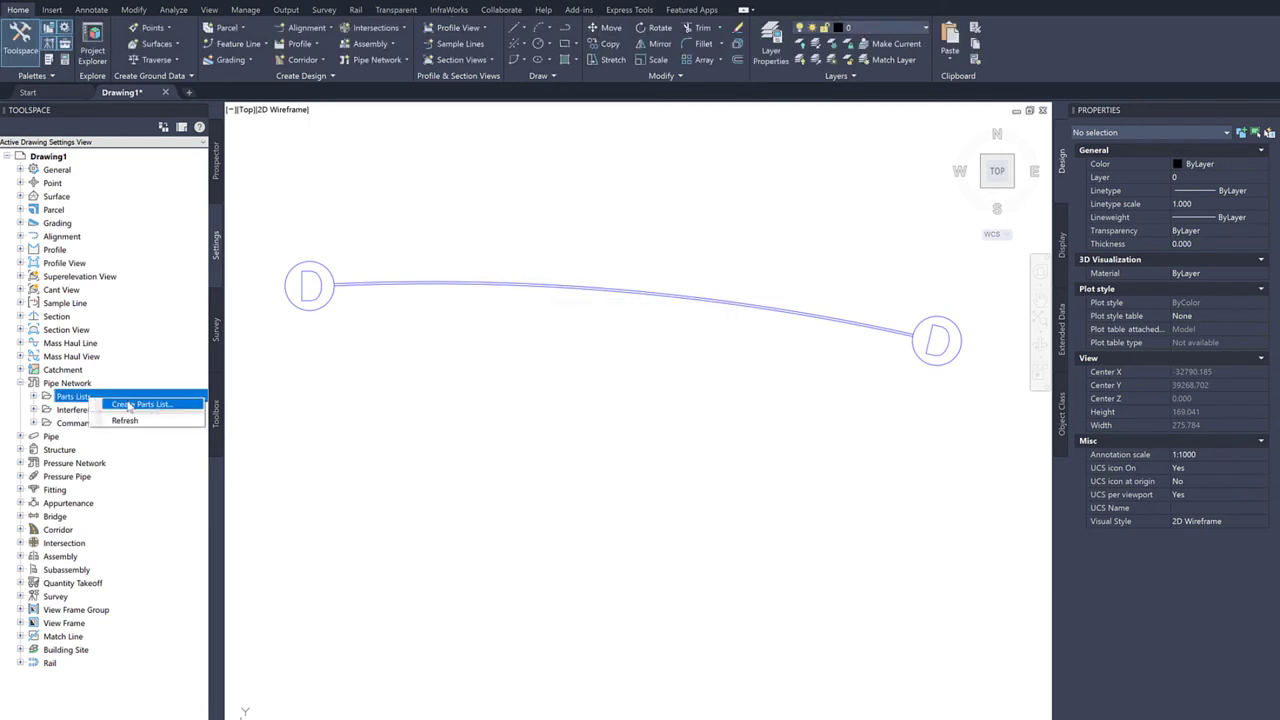
click(145, 405)
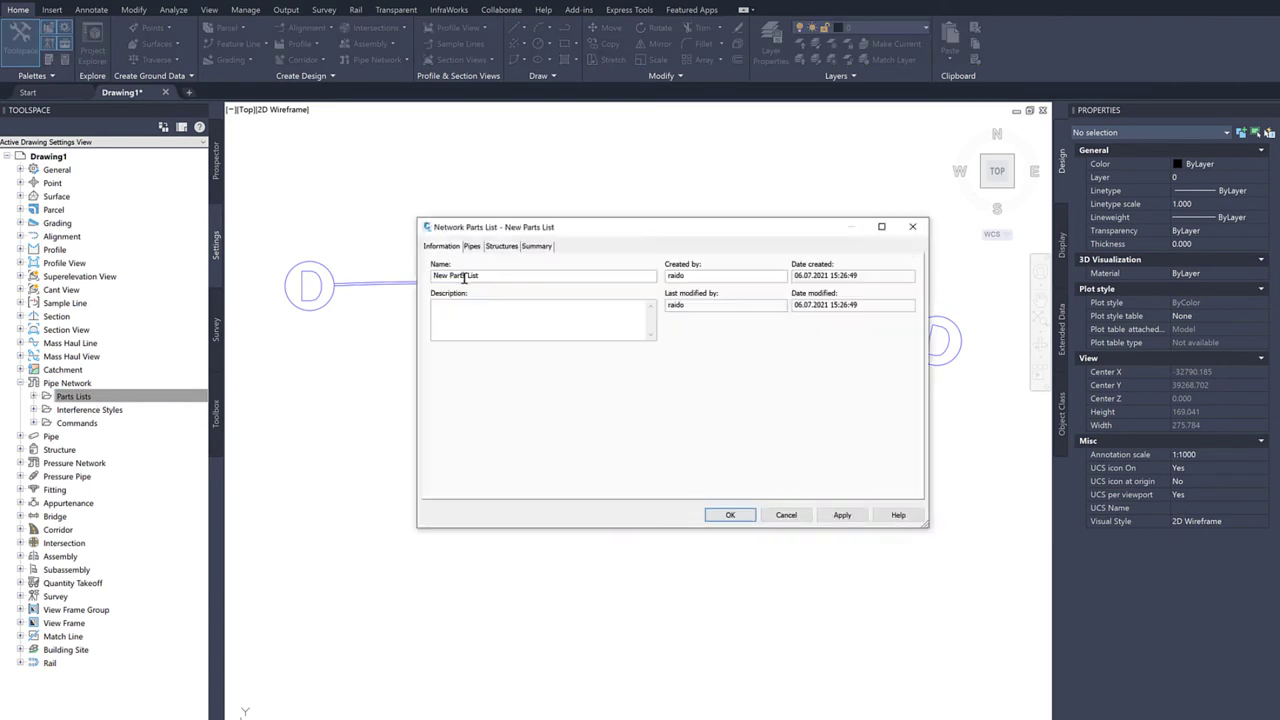
text(EN Pipelife)
click(472, 247)
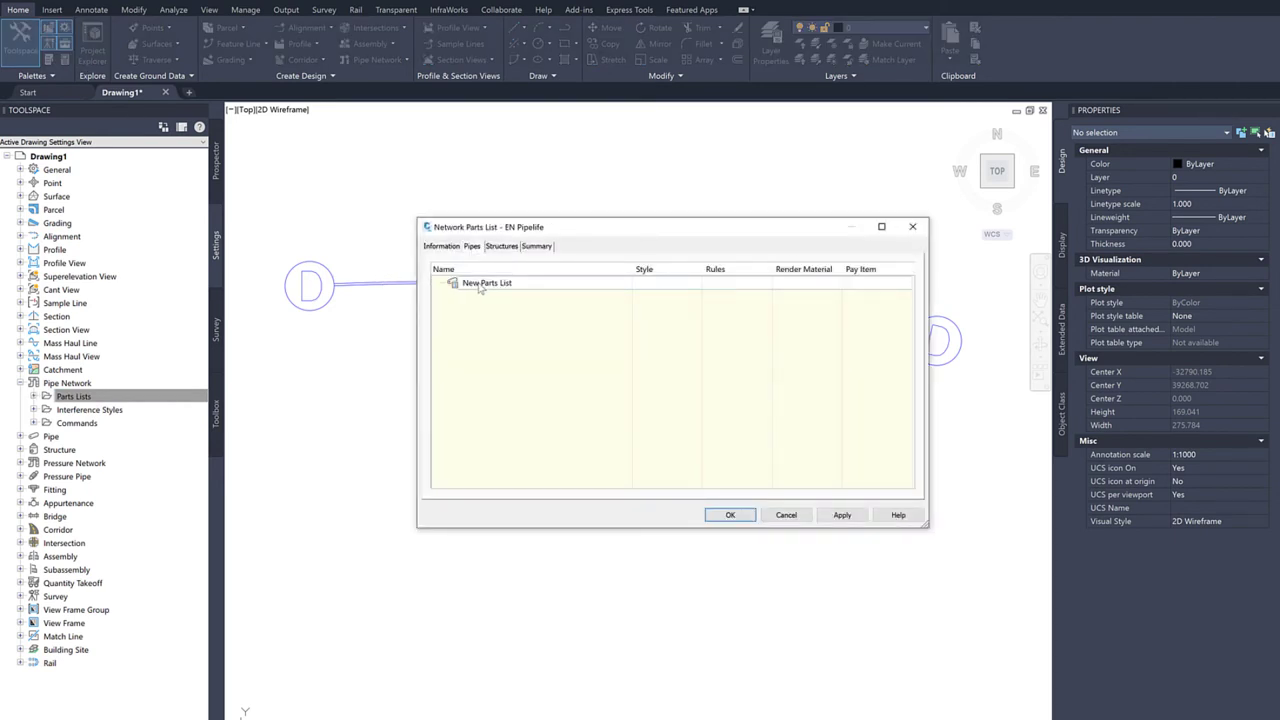
right_click(480, 287)
click(548, 289)
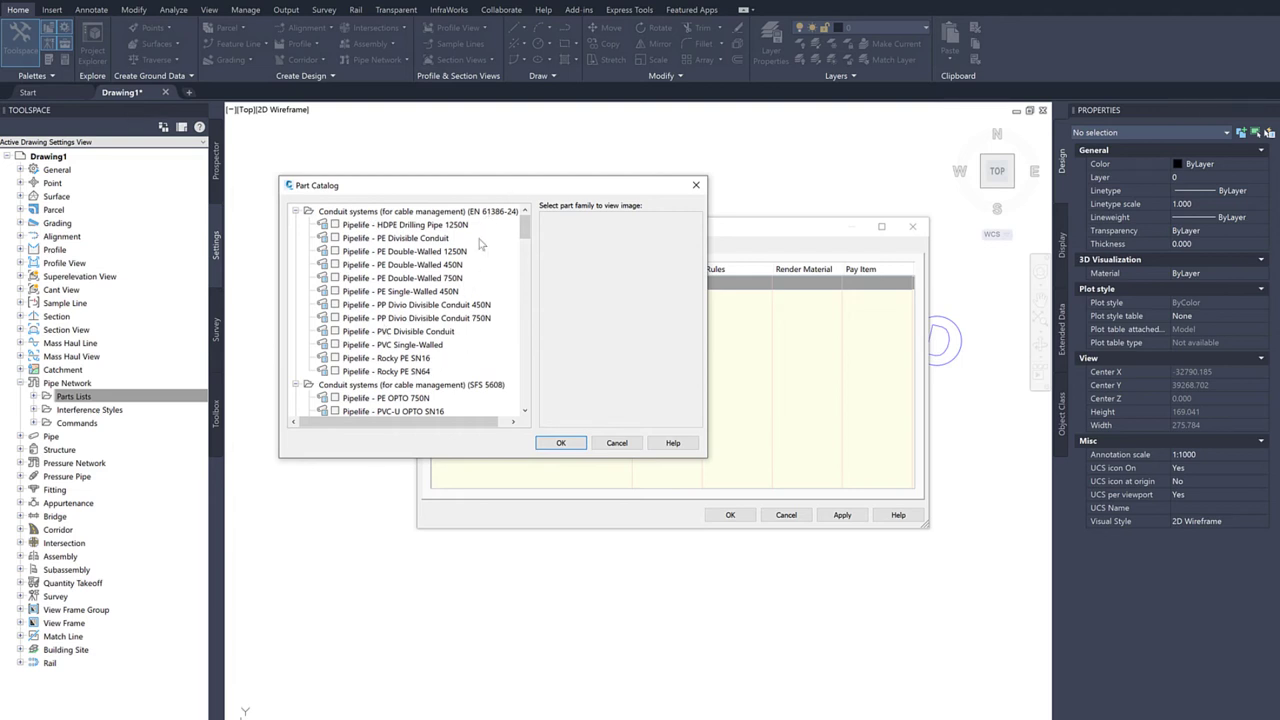
Step: Browse the Pipelife part catalog and preview the images of several conduit, drainage and sewerage pipe families
click(392, 227)
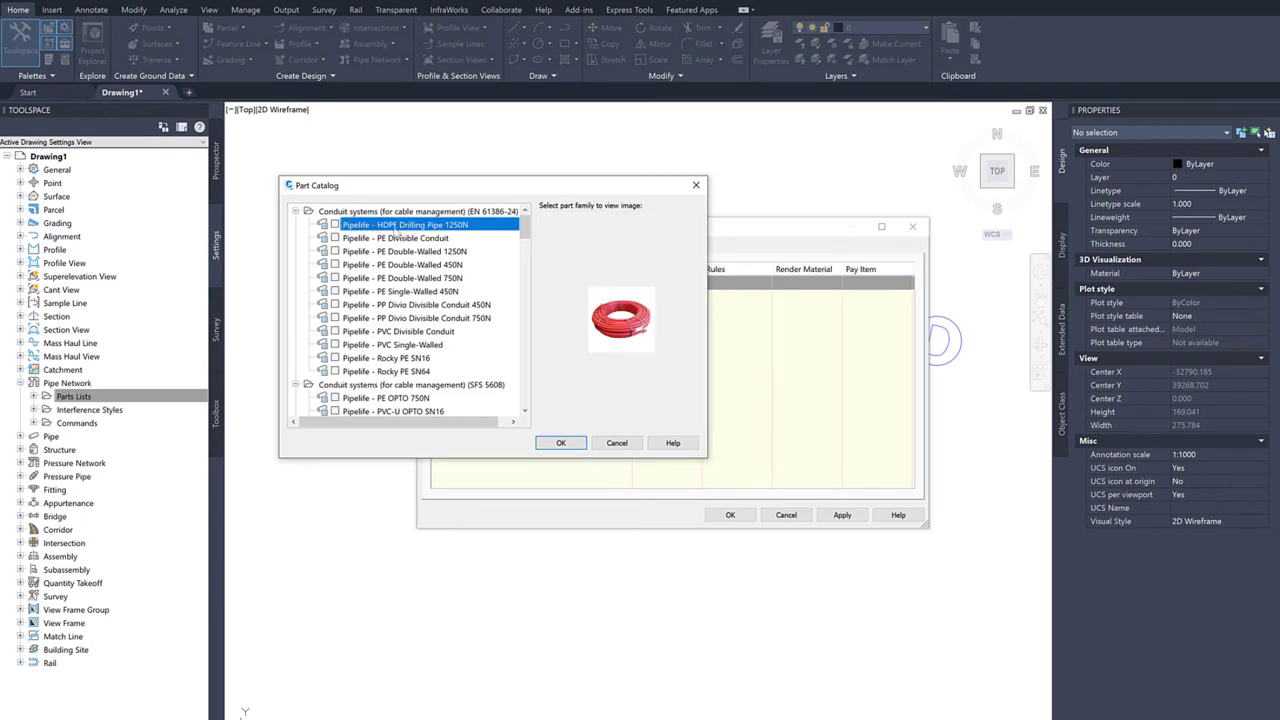
click(398, 253)
click(401, 304)
click(405, 334)
click(410, 280)
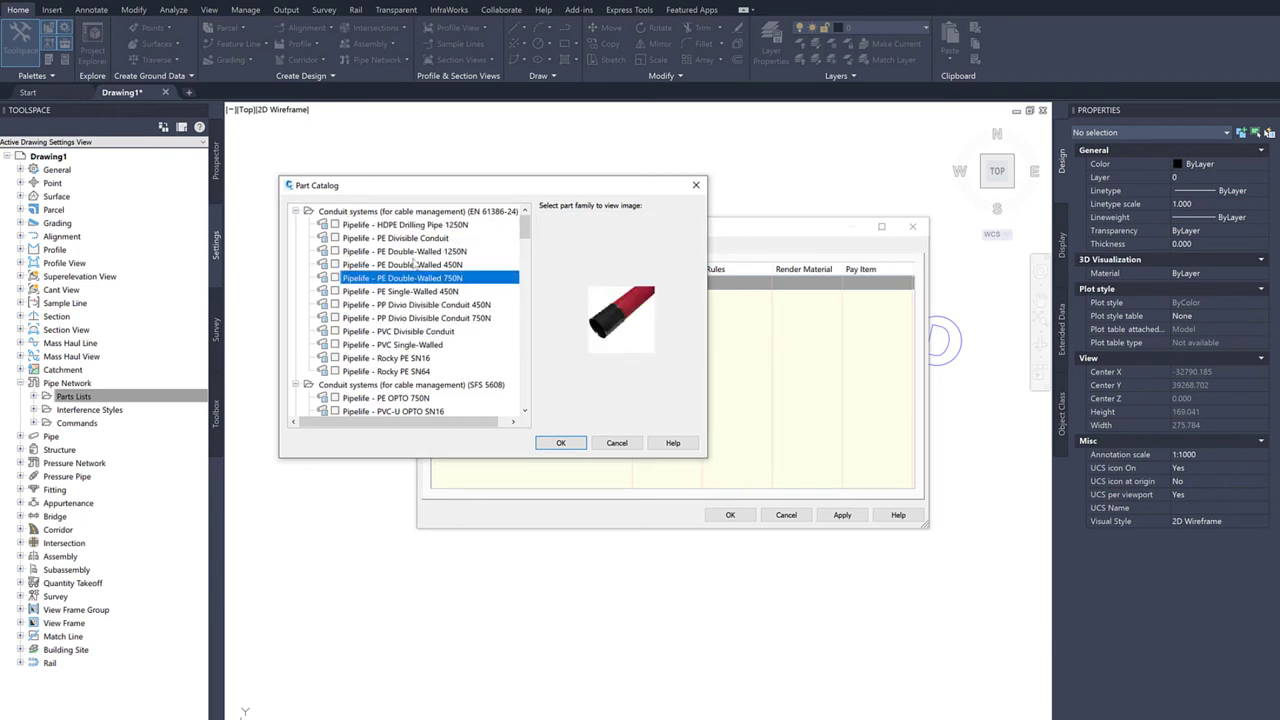
click(405, 251)
scroll(395, 280, down, 5)
click(400, 291)
scroll(401, 346, down, 5)
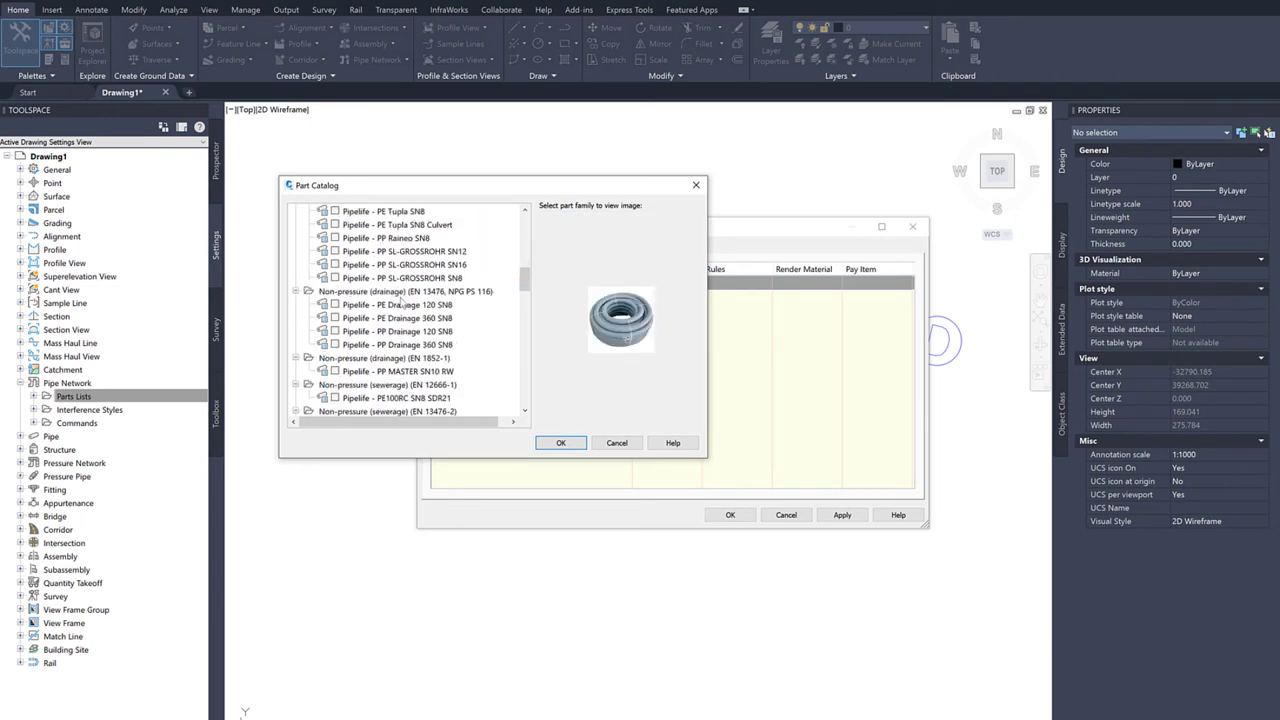
click(405, 251)
click(405, 331)
scroll(404, 355, down, 3)
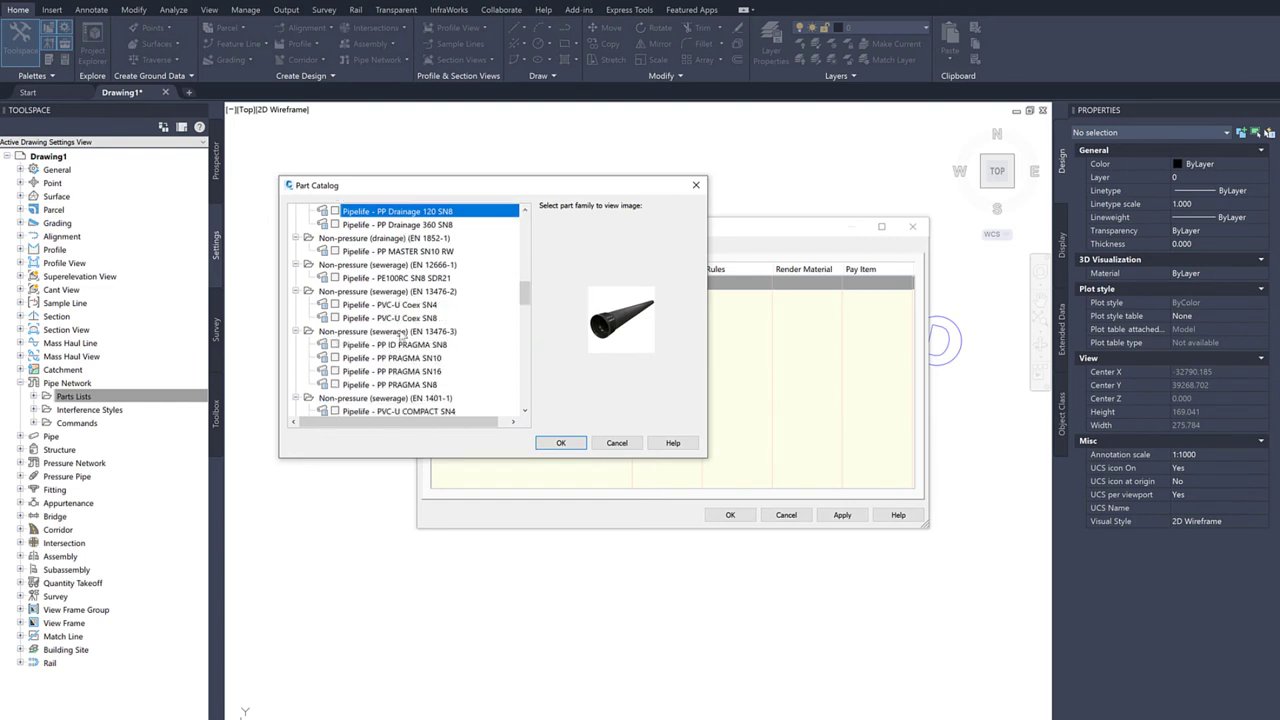
click(416, 265)
click(410, 318)
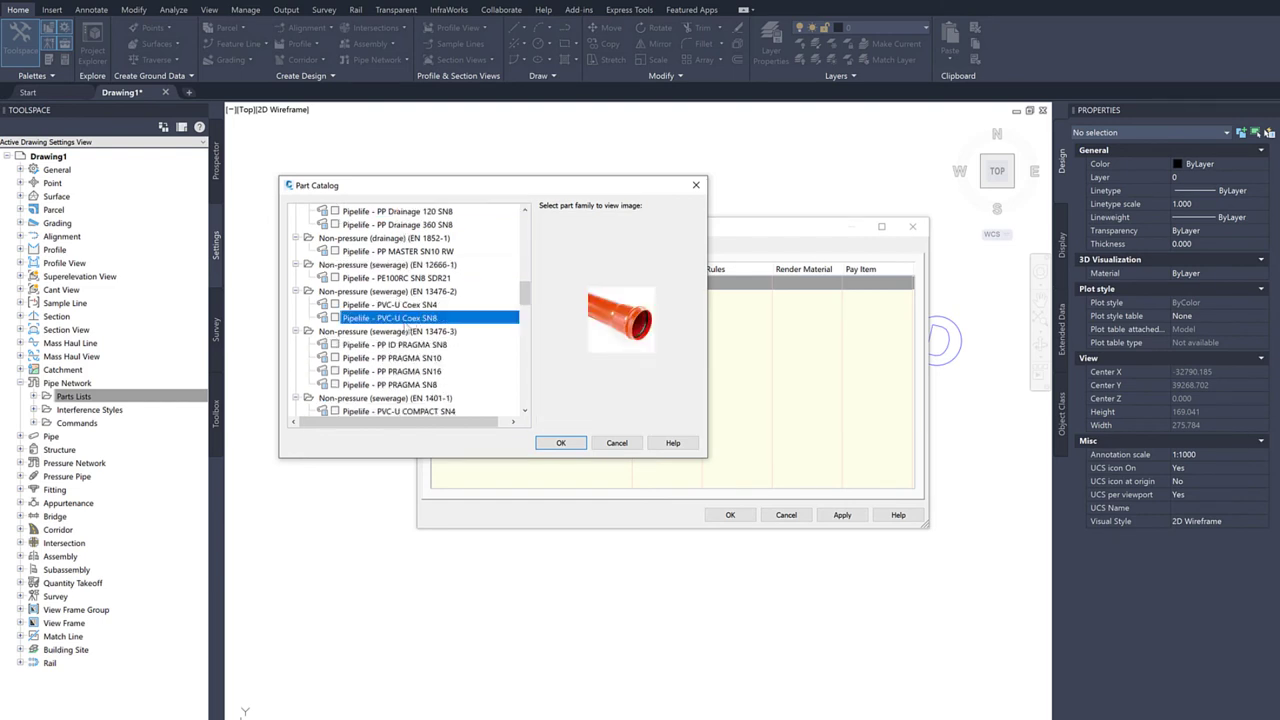
scroll(403, 360, up, 6)
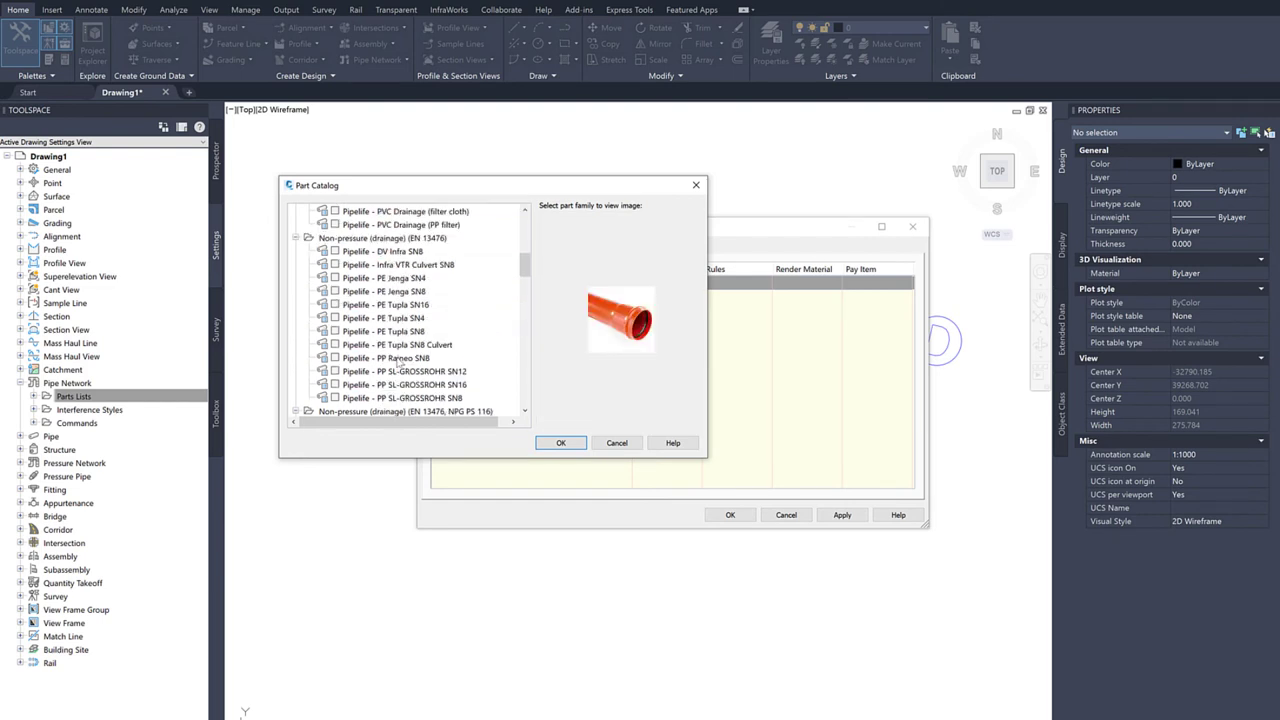
scroll(396, 364, up, 5)
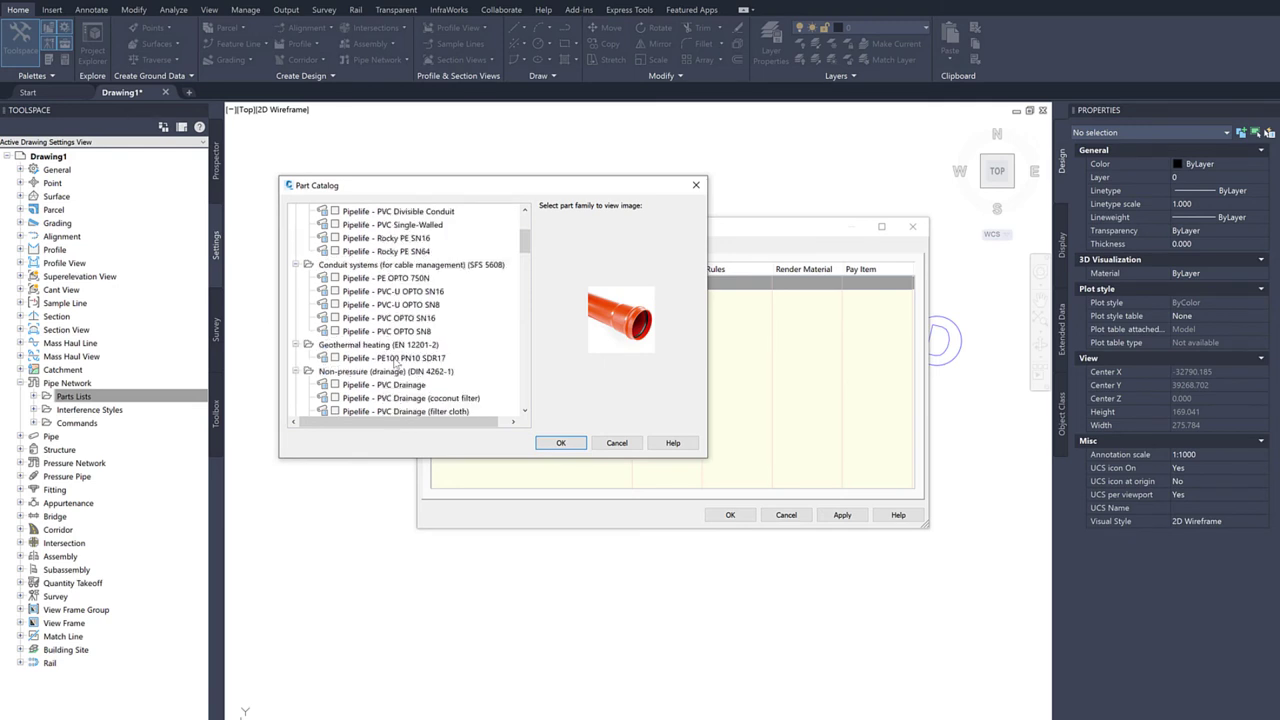
scroll(396, 364, up, 4)
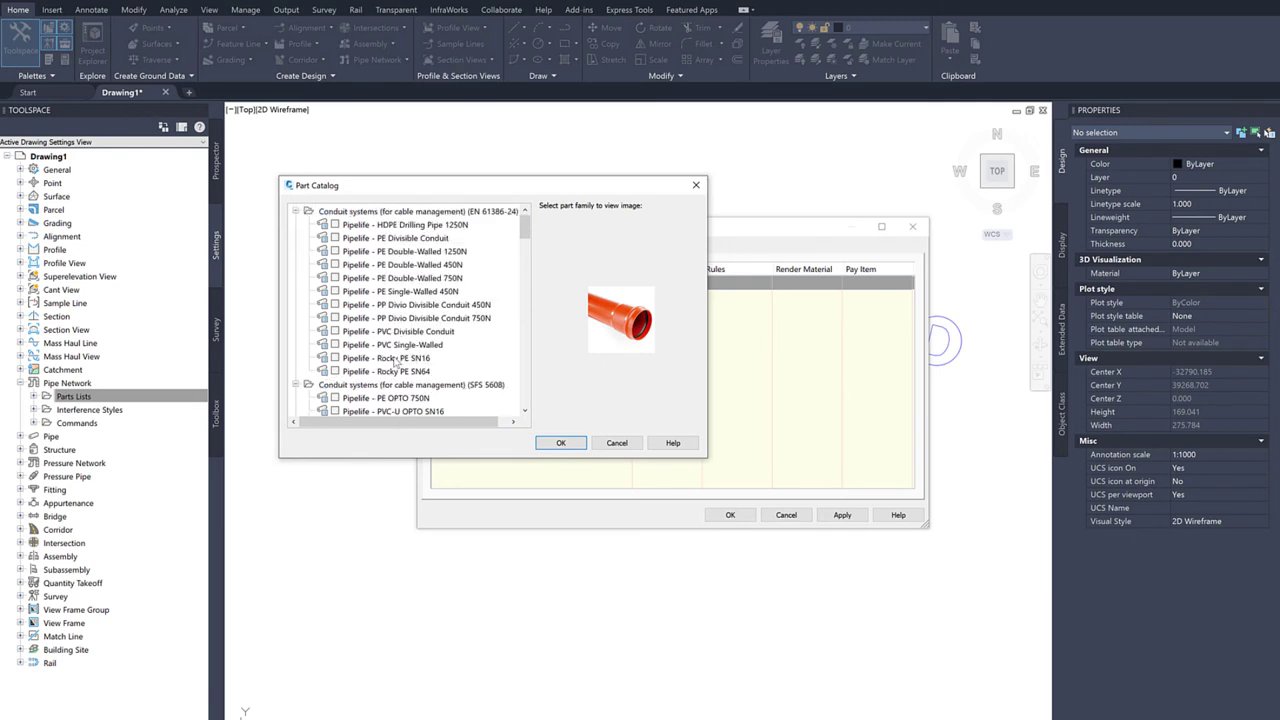
Step: Add the Pipelife - PE100RC PN10 SDR17 family from the Pressure (sewerage) (EN 12201-2) group to the parts list
scroll(396, 364, down, 6)
scroll(396, 362, down, 5)
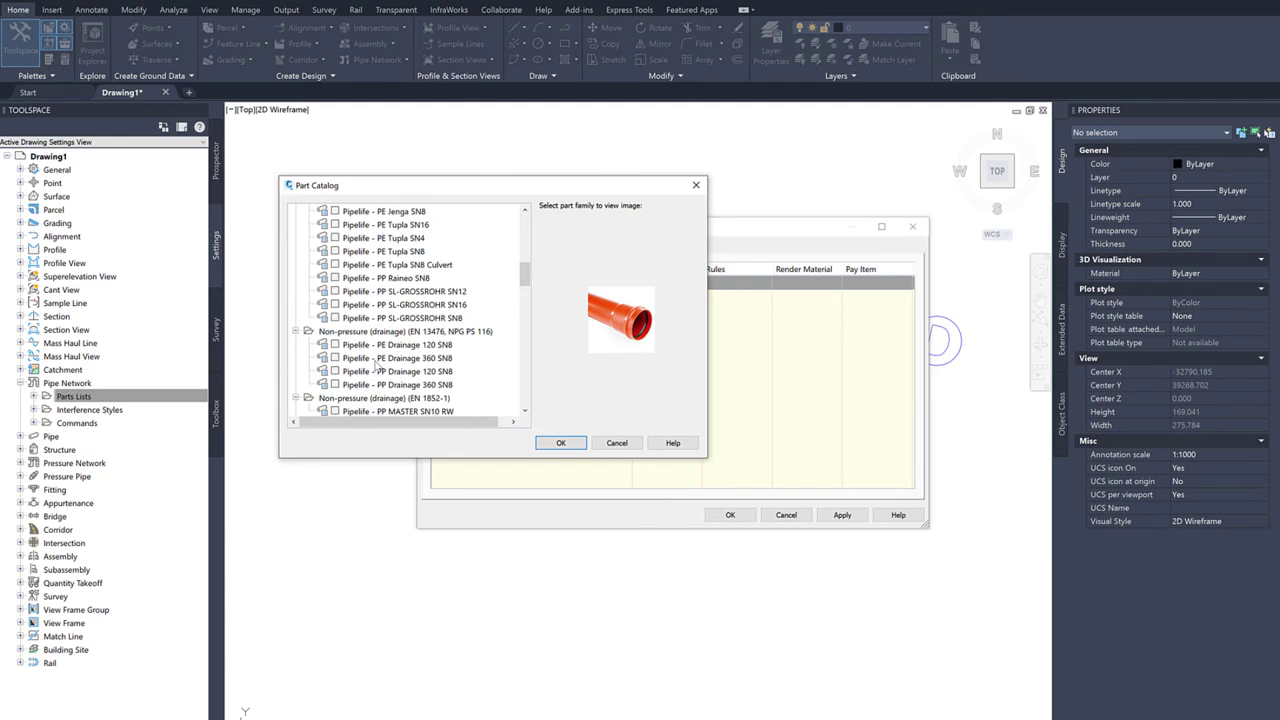
scroll(375, 366, down, 6)
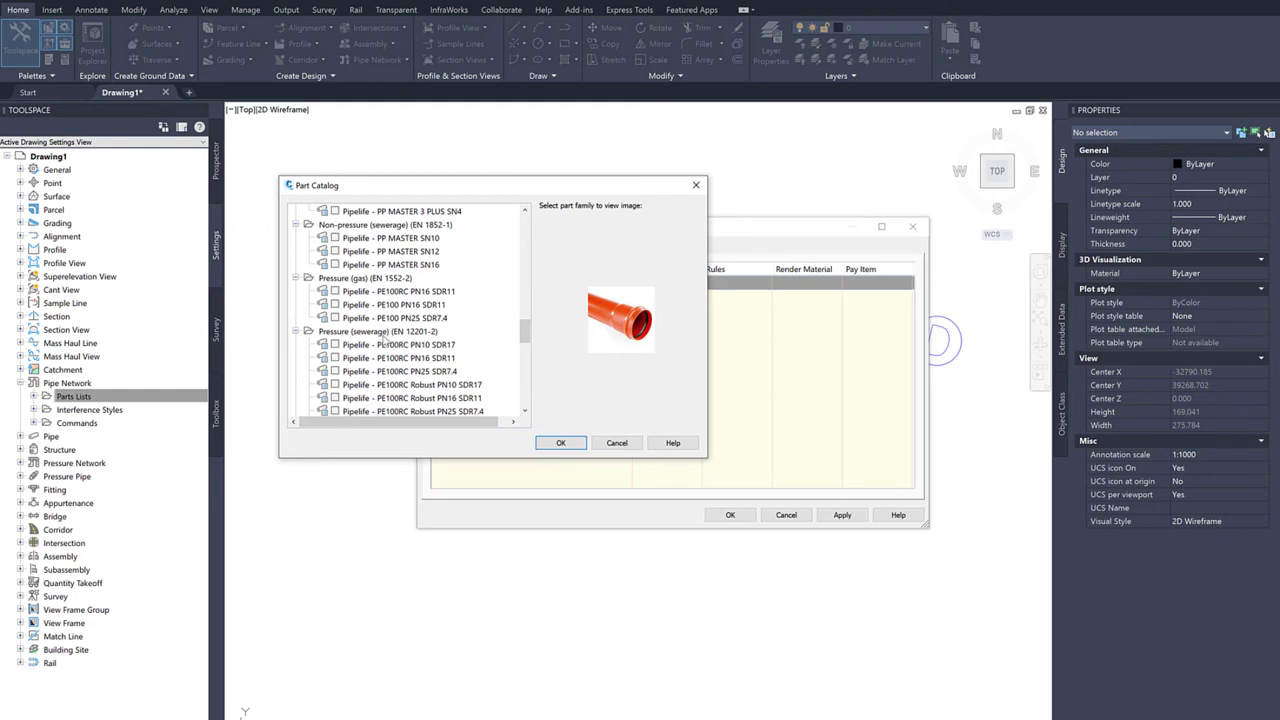
scroll(483, 381, down, 1)
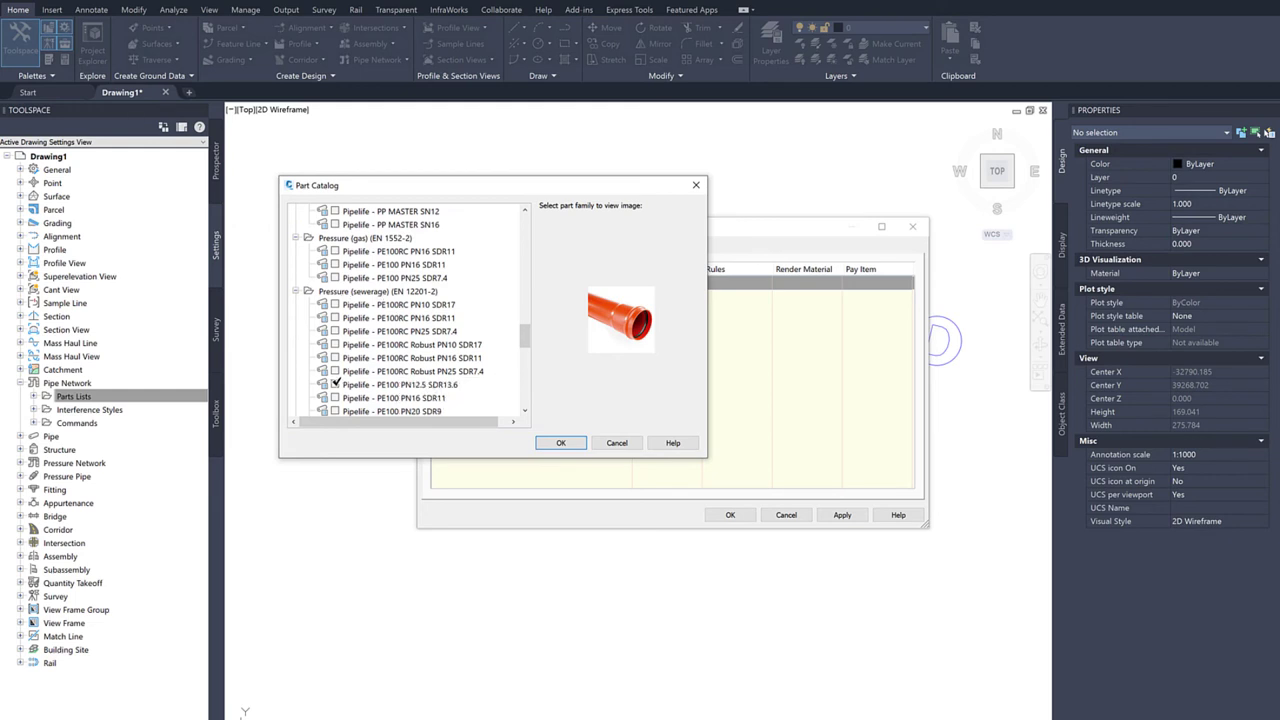
scroll(440, 375, down, 1)
click(450, 265)
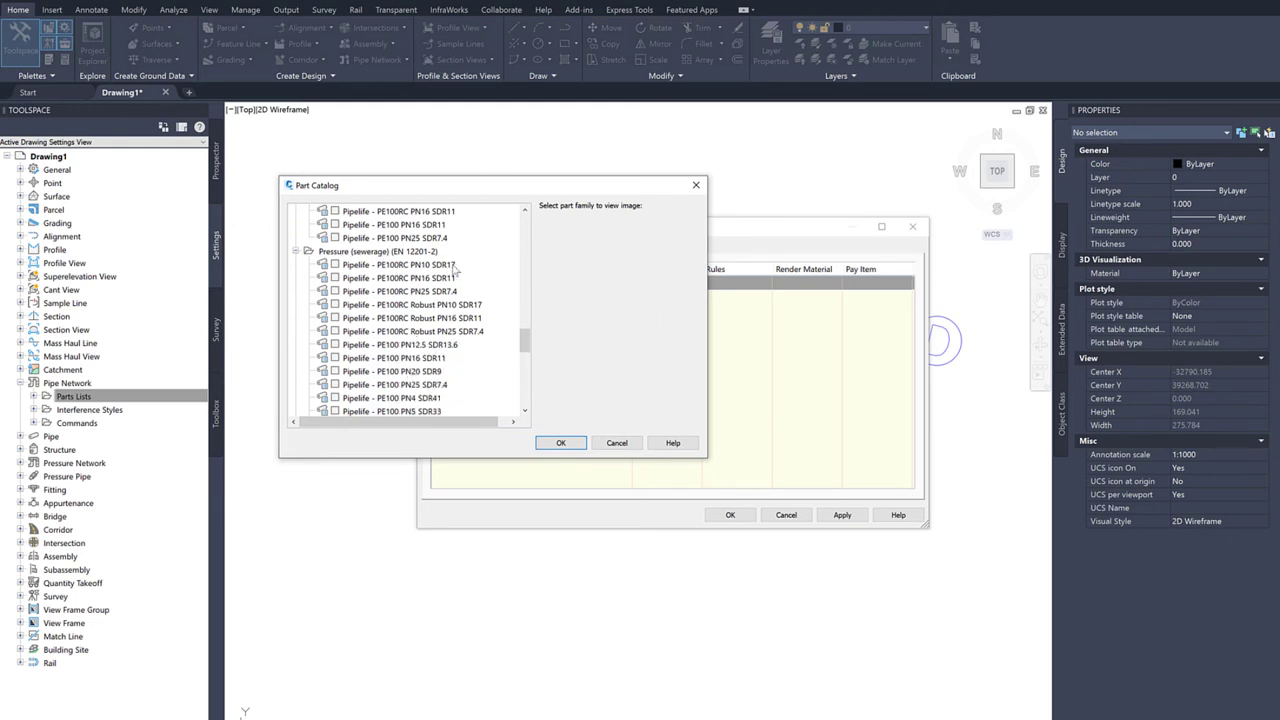
click(335, 264)
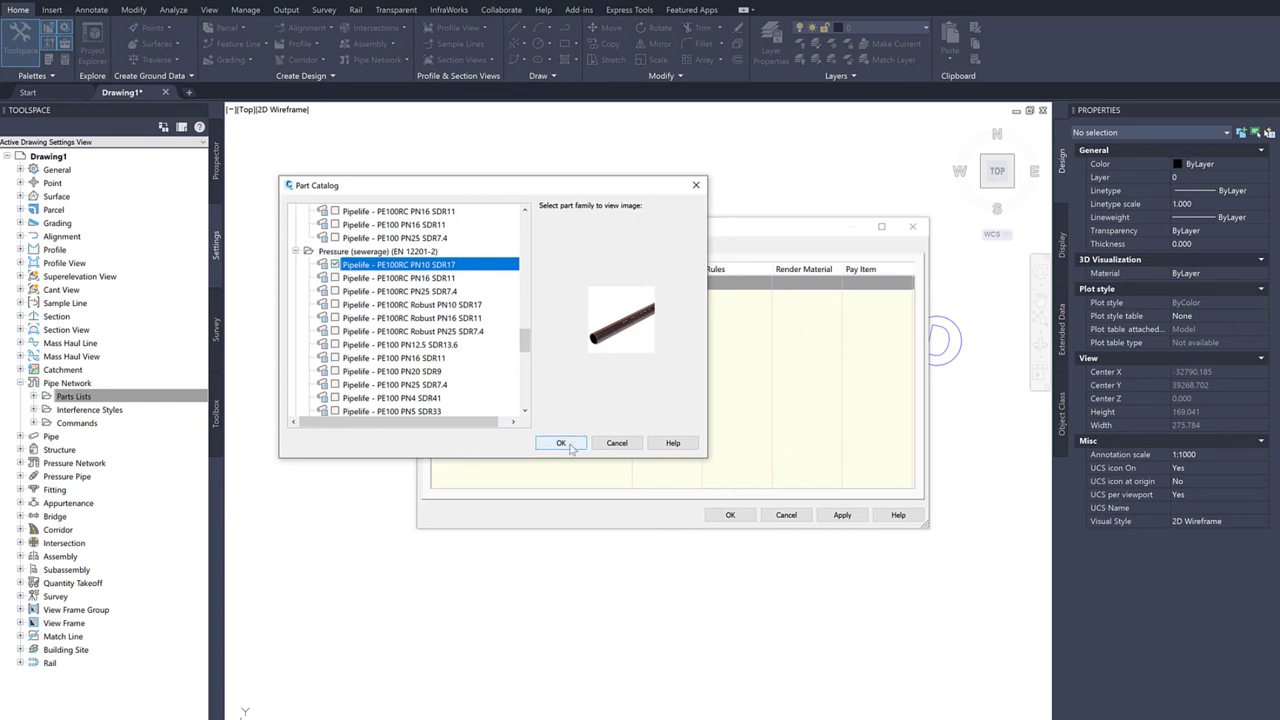
click(561, 443)
Step: Add all part sizes to the Pipelife - PE100RC PN10 SDR17 pipe family
right_click(490, 297)
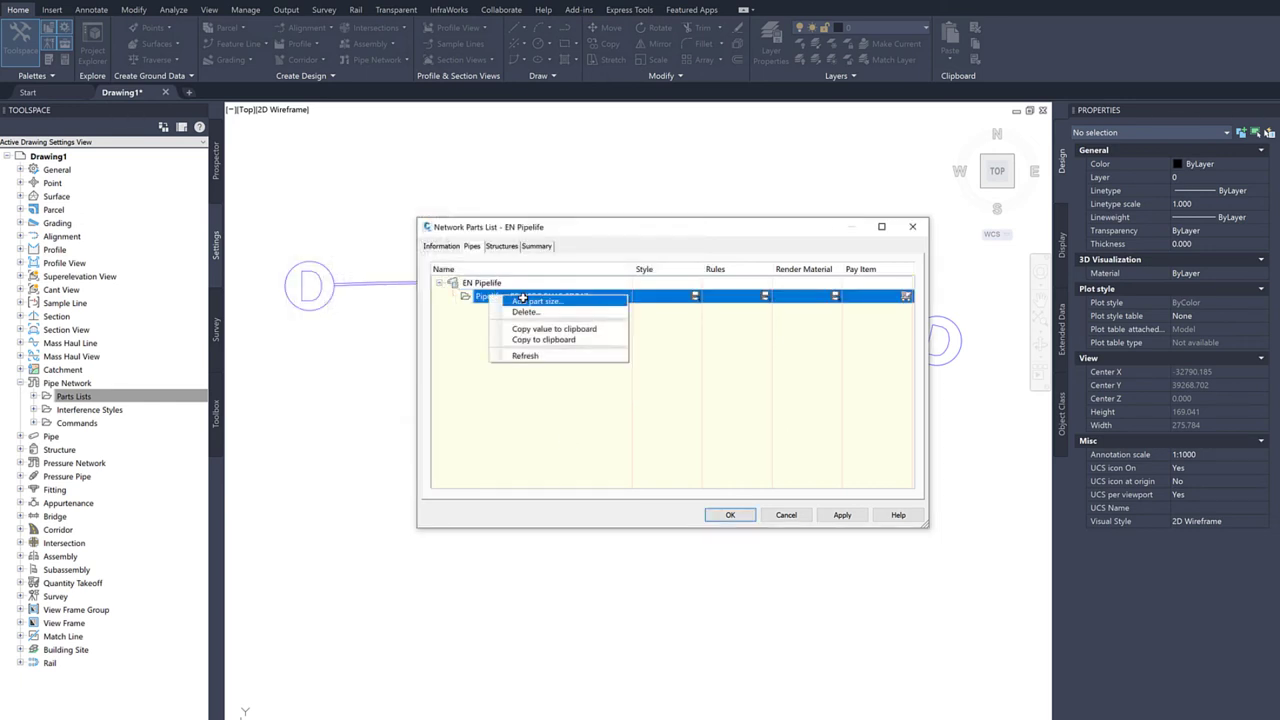
click(544, 300)
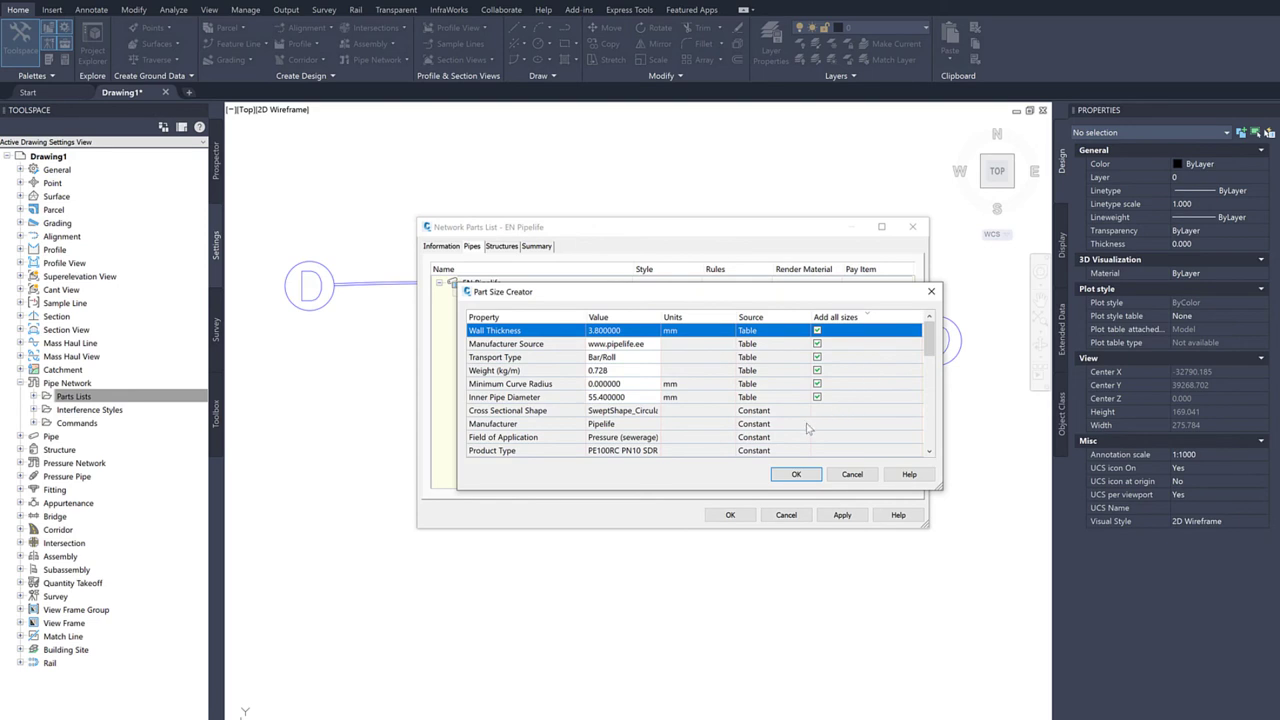
click(733, 674)
Step: Add the Inlet Structure 560 mm family to the structures of the EN Pipelife parts list
click(502, 246)
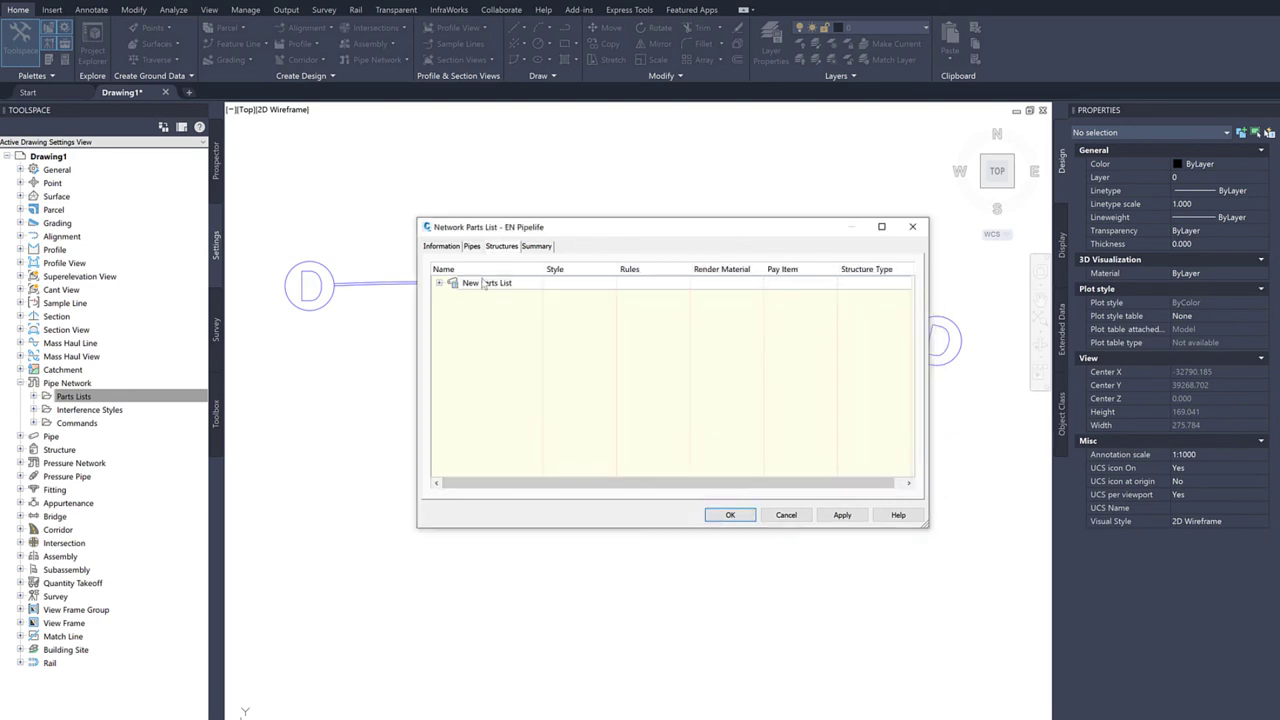
right_click(468, 283)
click(516, 284)
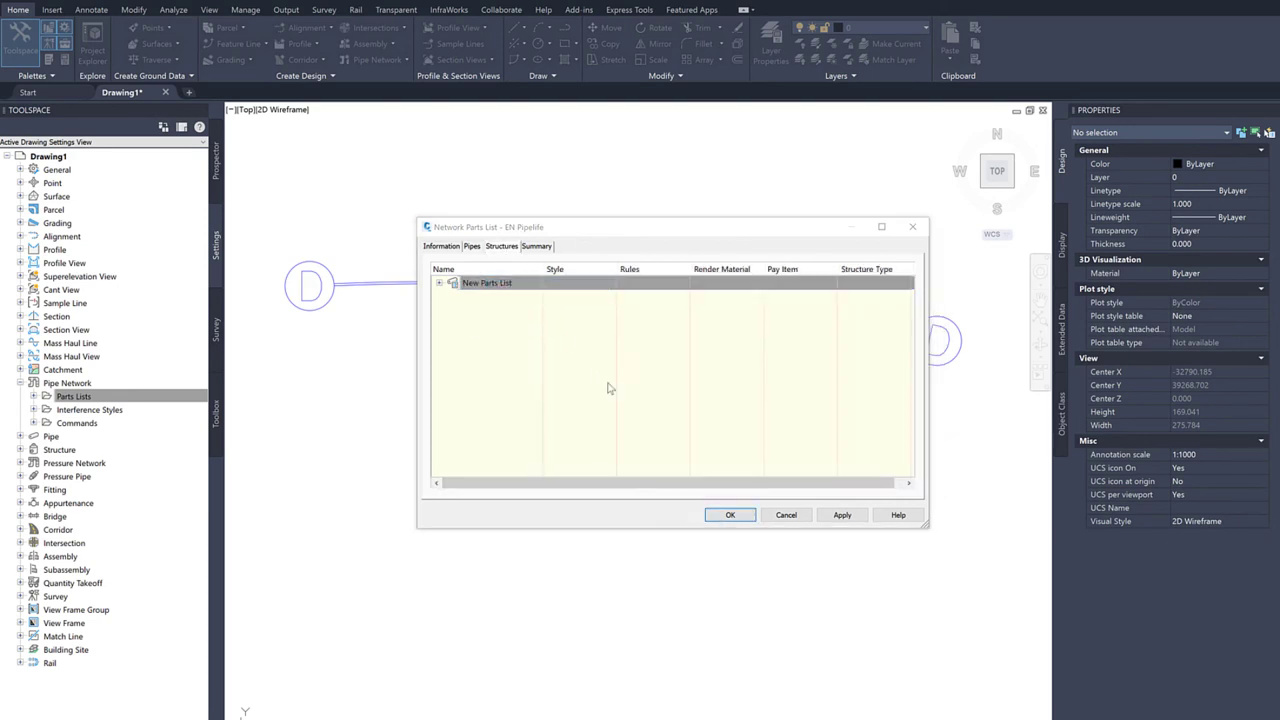
drag(522, 286, 432, 405)
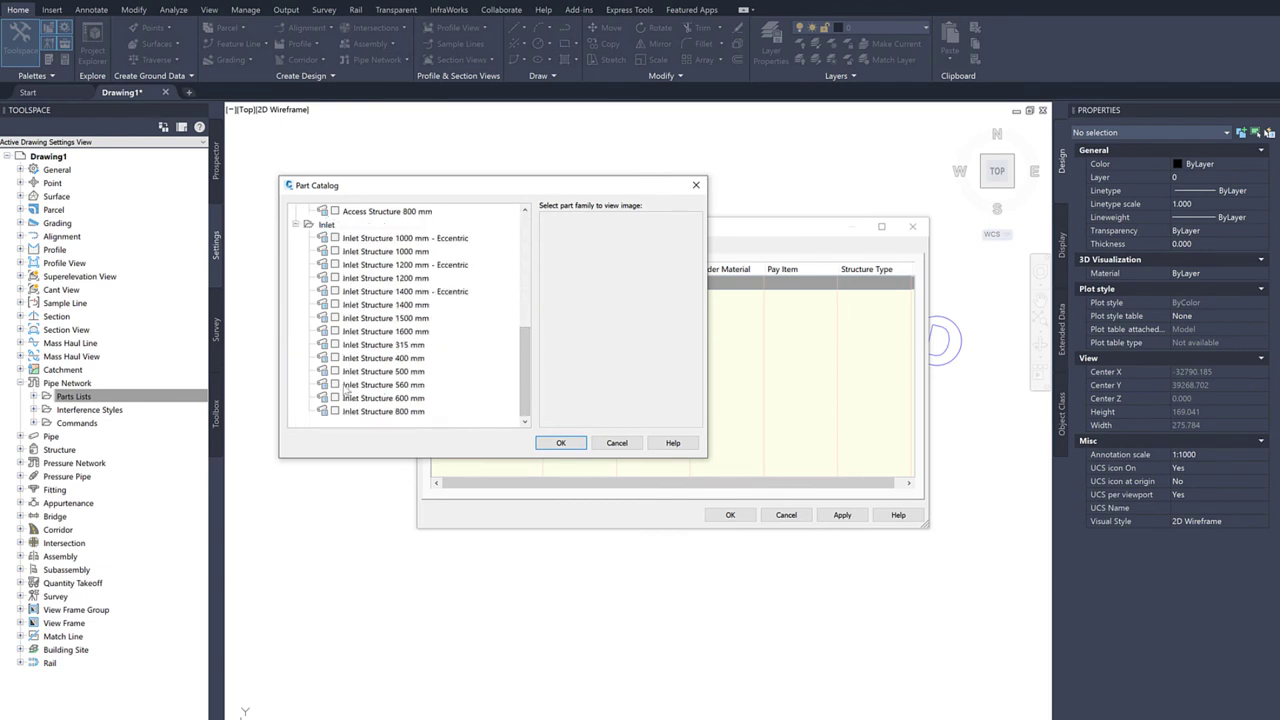
click(335, 384)
click(561, 443)
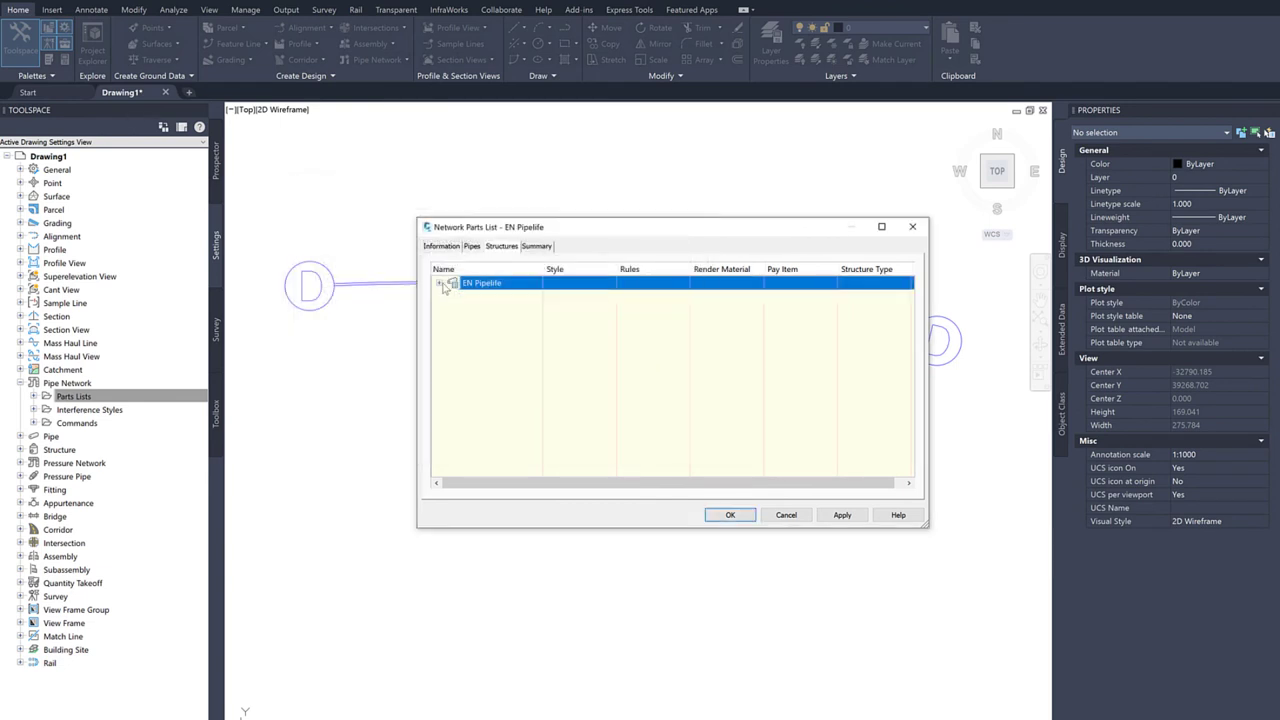
Step: Add a part size to the Inlet Structure 560 mm family and save the EN Pipelife parts list
right_click(493, 312)
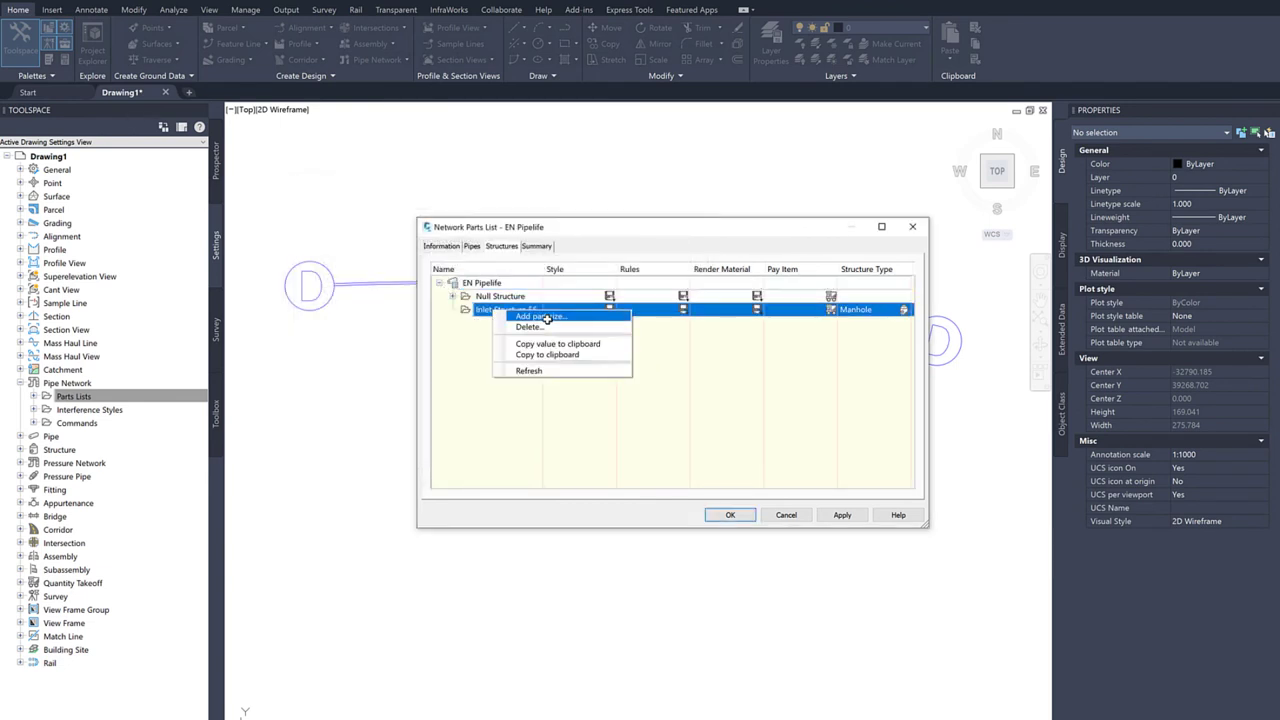
click(500, 368)
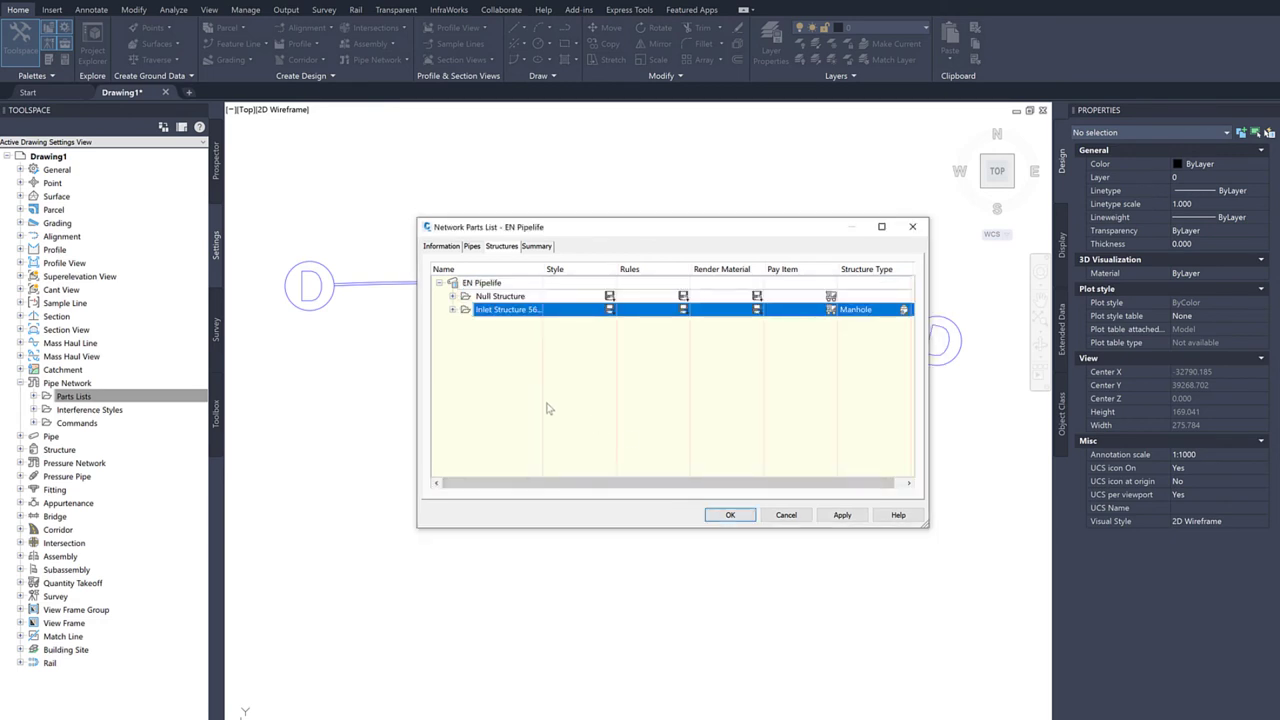
click(729, 516)
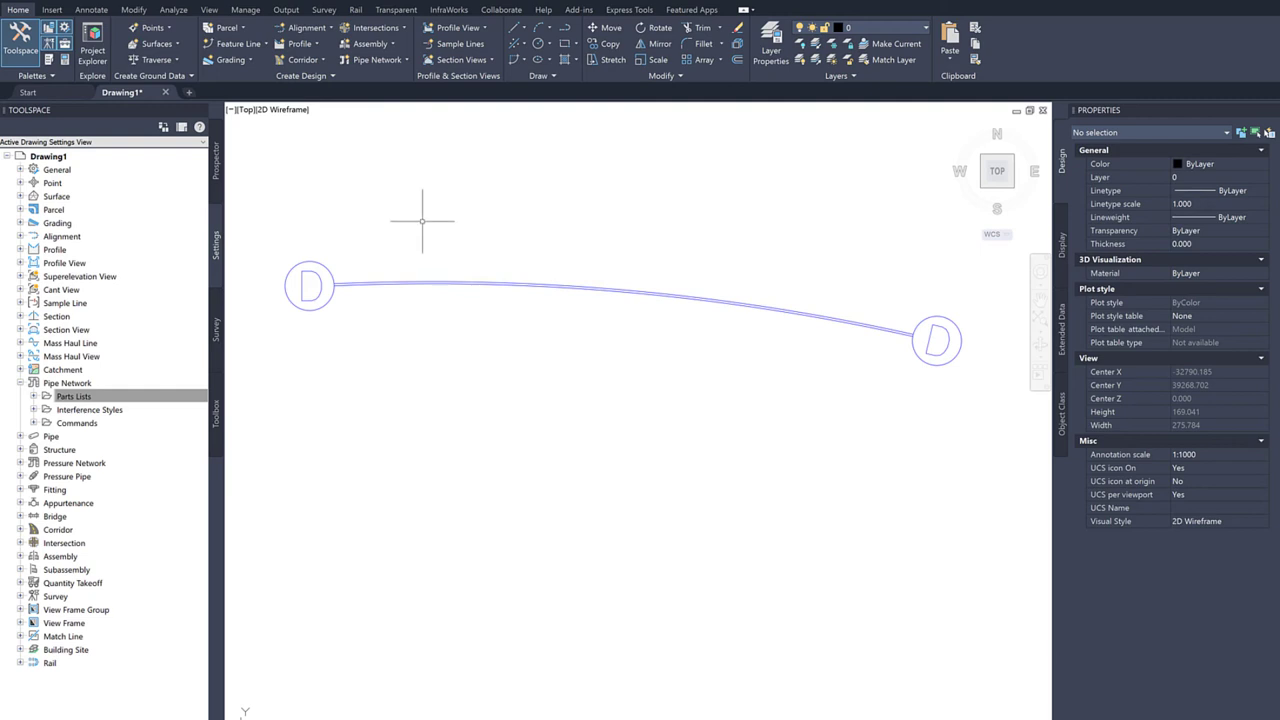
Step: Create a new pipe network that uses the EN Pipelife parts list
click(355, 62)
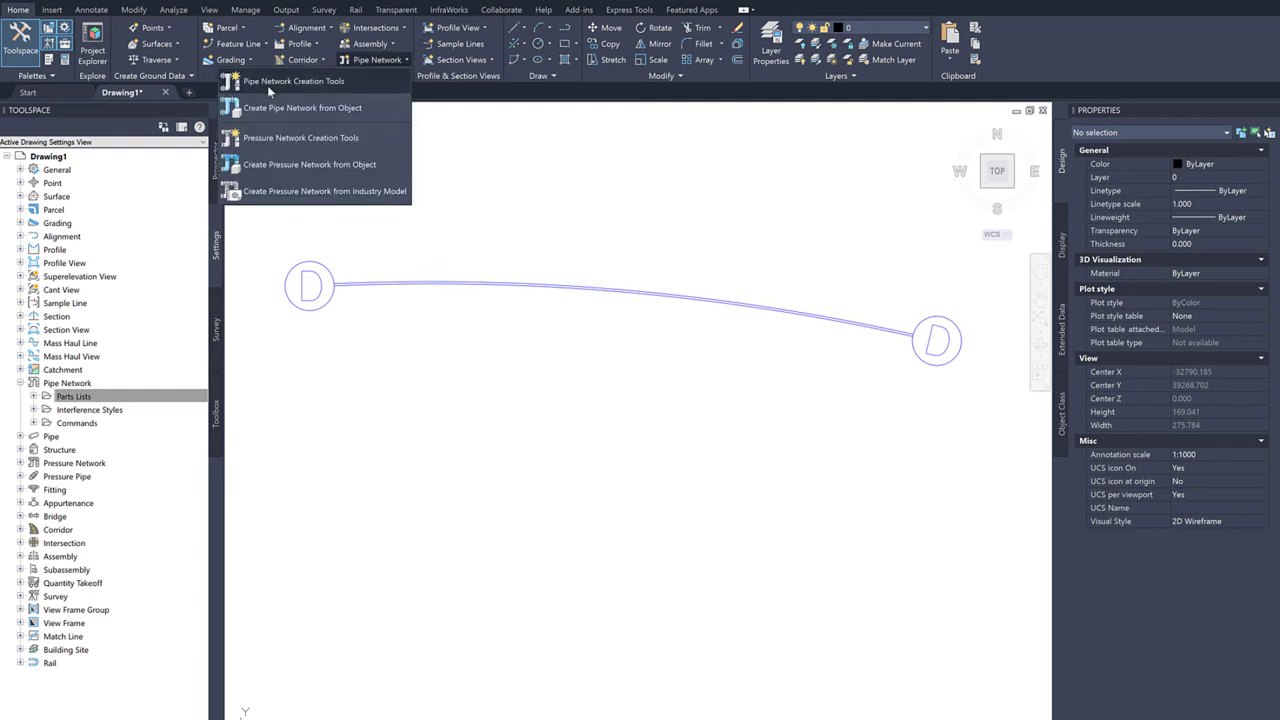
click(300, 82)
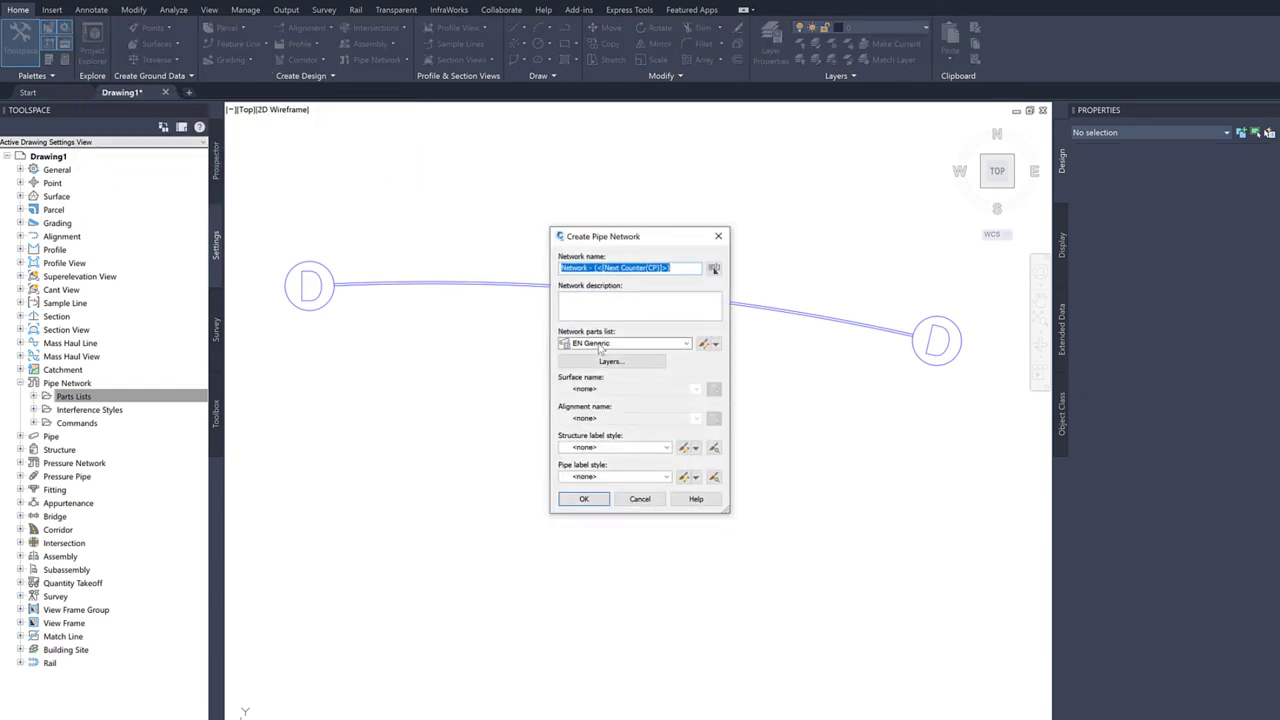
click(640, 343)
click(613, 371)
click(584, 498)
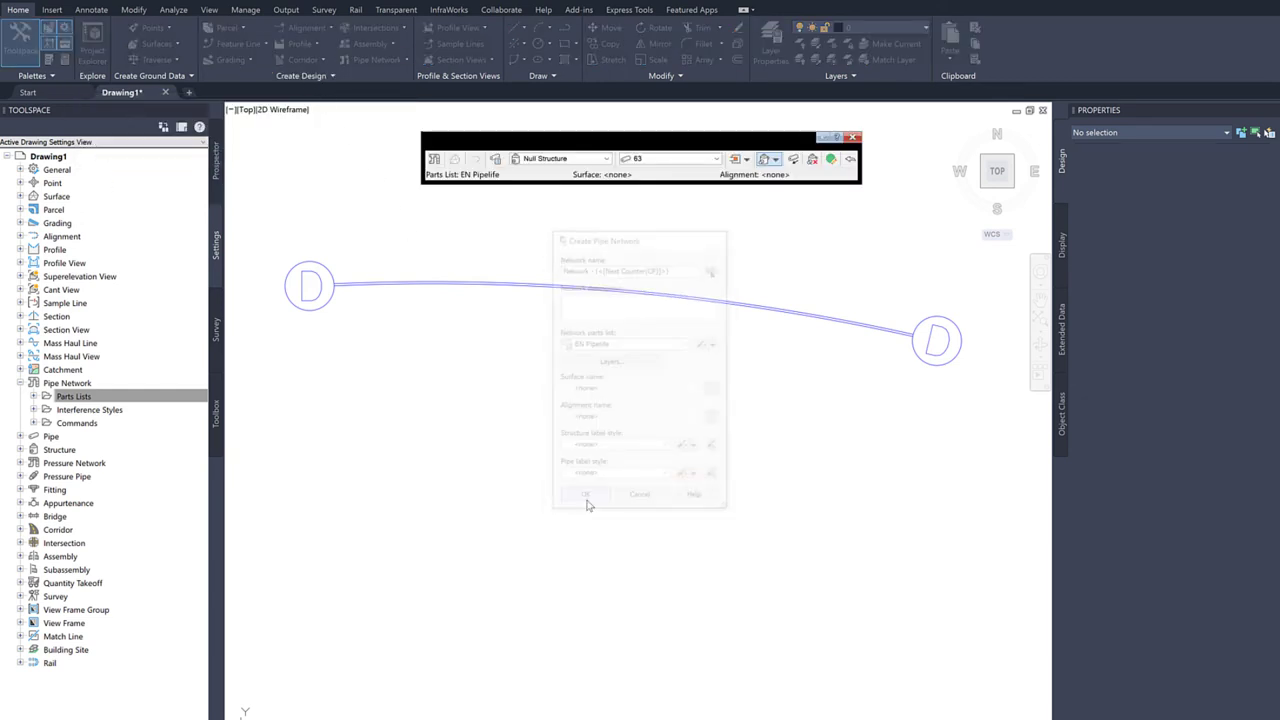
Step: Choose the Diameter 560 Grate size of Inlet Structure 560 mm and pipe size 400 for the network layout
click(573, 160)
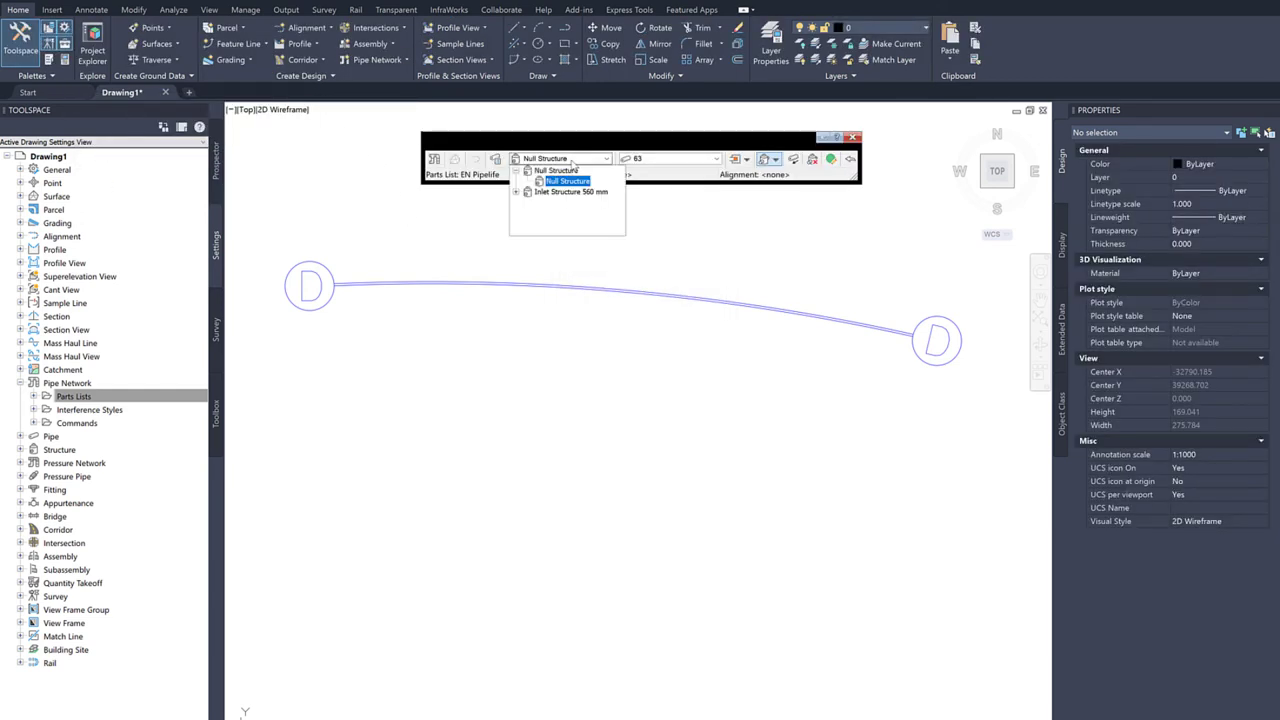
click(516, 192)
click(567, 203)
click(667, 160)
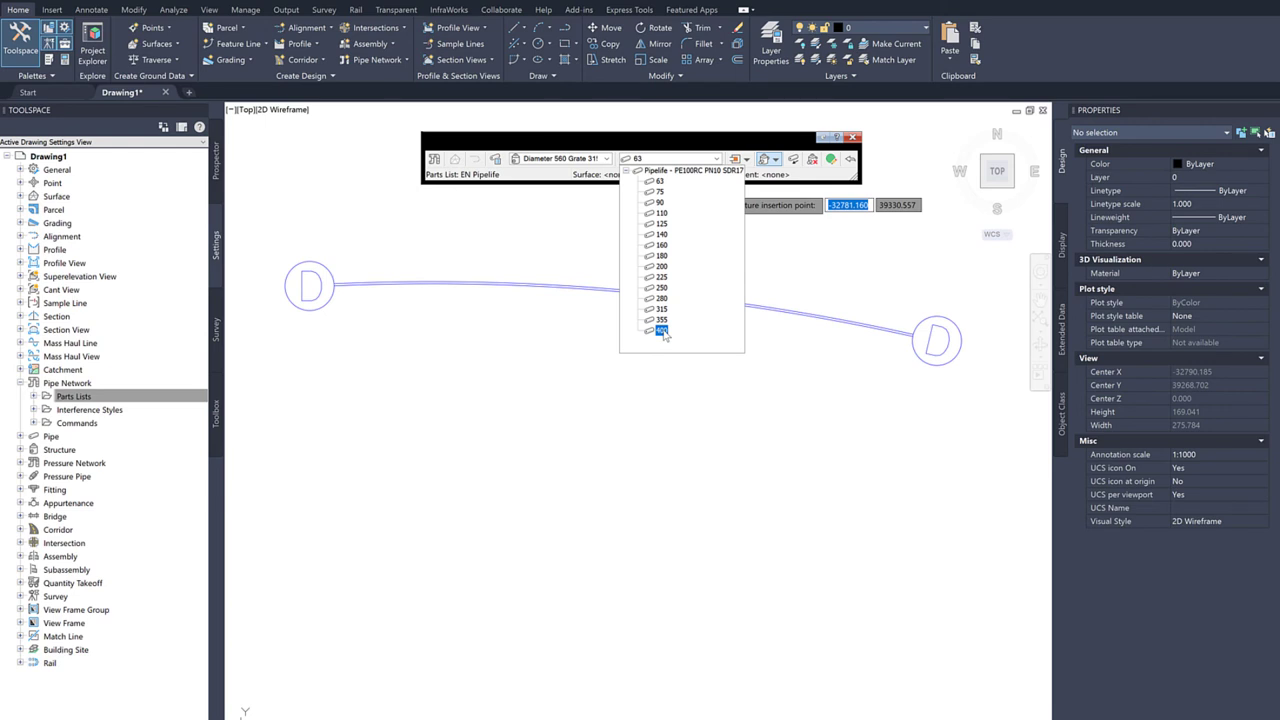
click(661, 331)
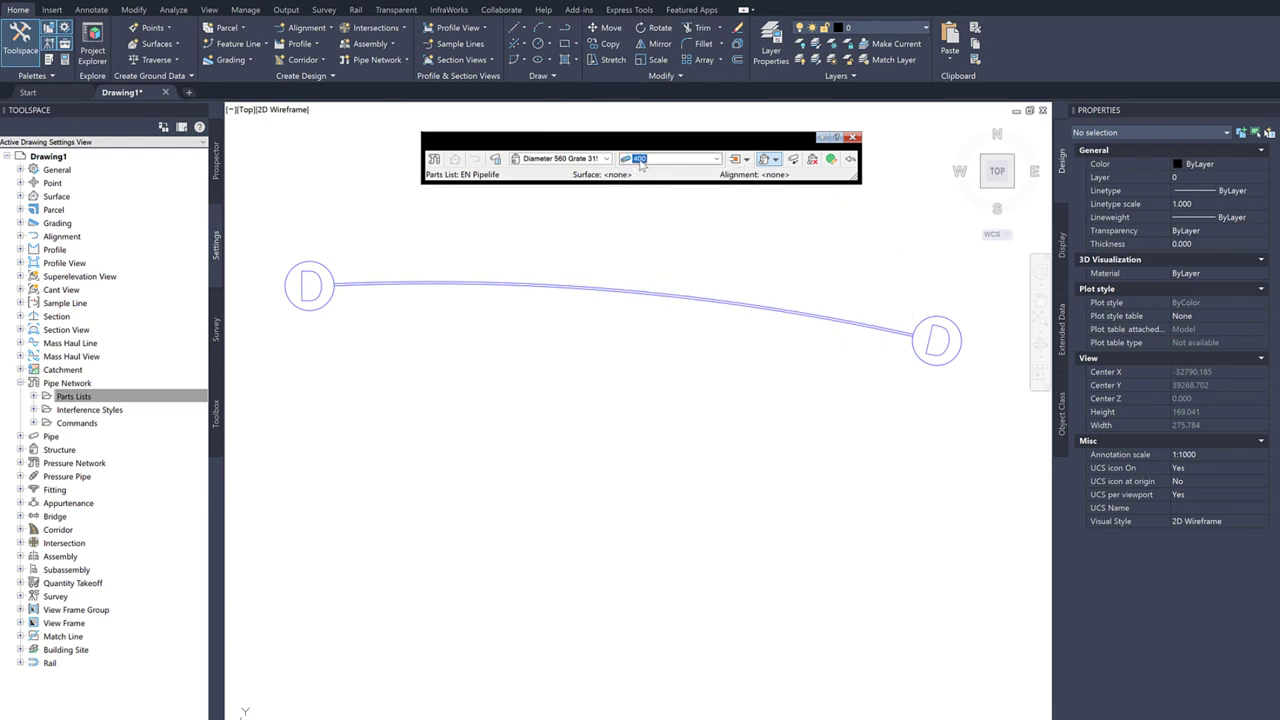
Step: Draw a straight horizontal pipe run about 162 m long between two structures below the curved pipe
click(303, 507)
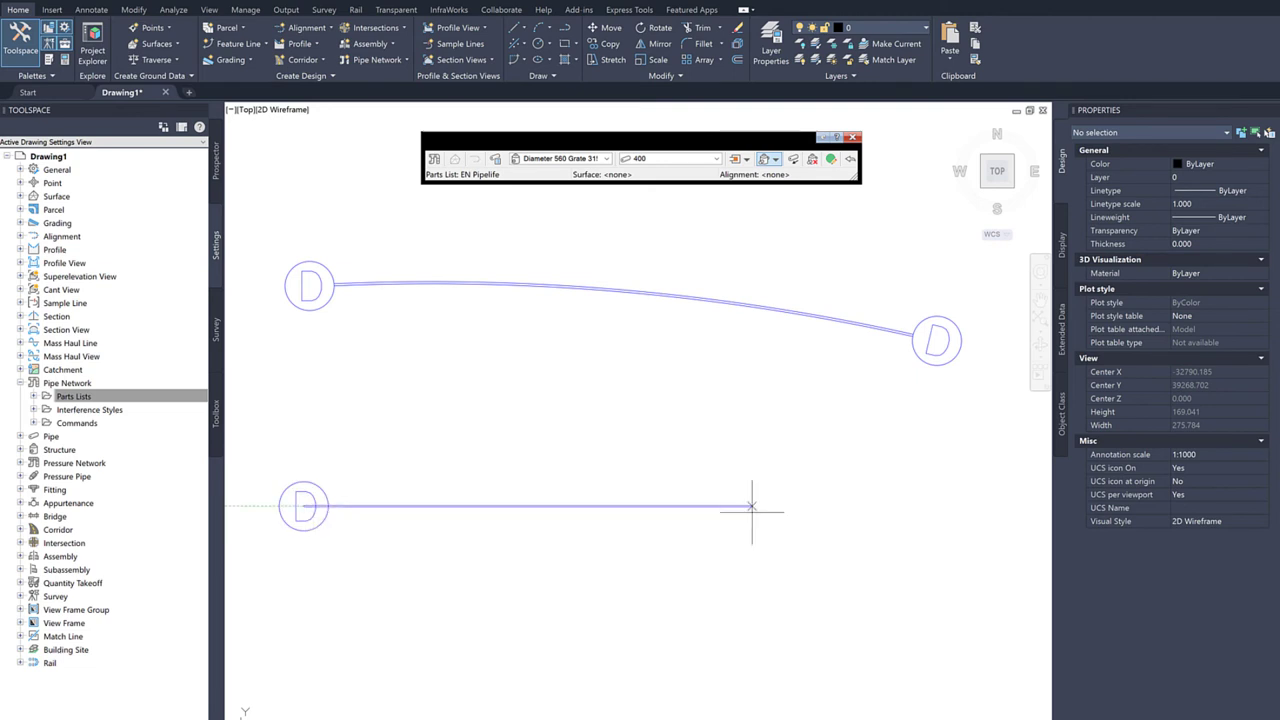
click(940, 506)
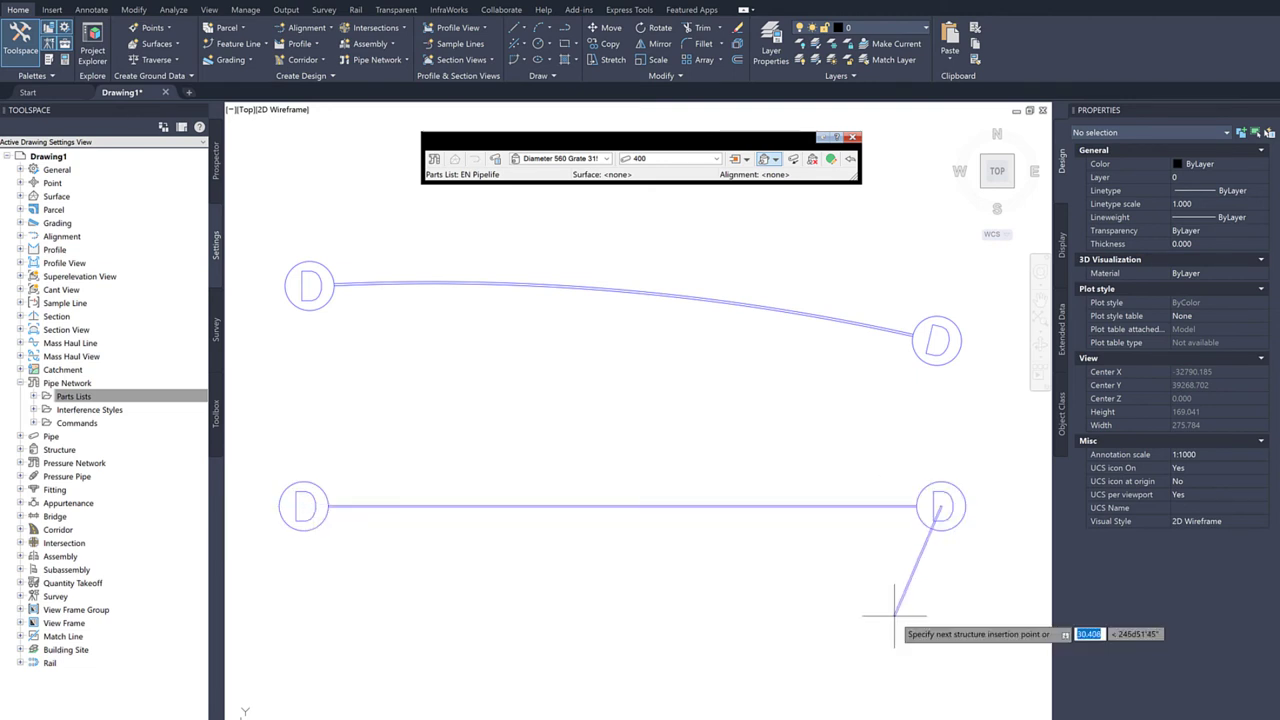
key(Return)
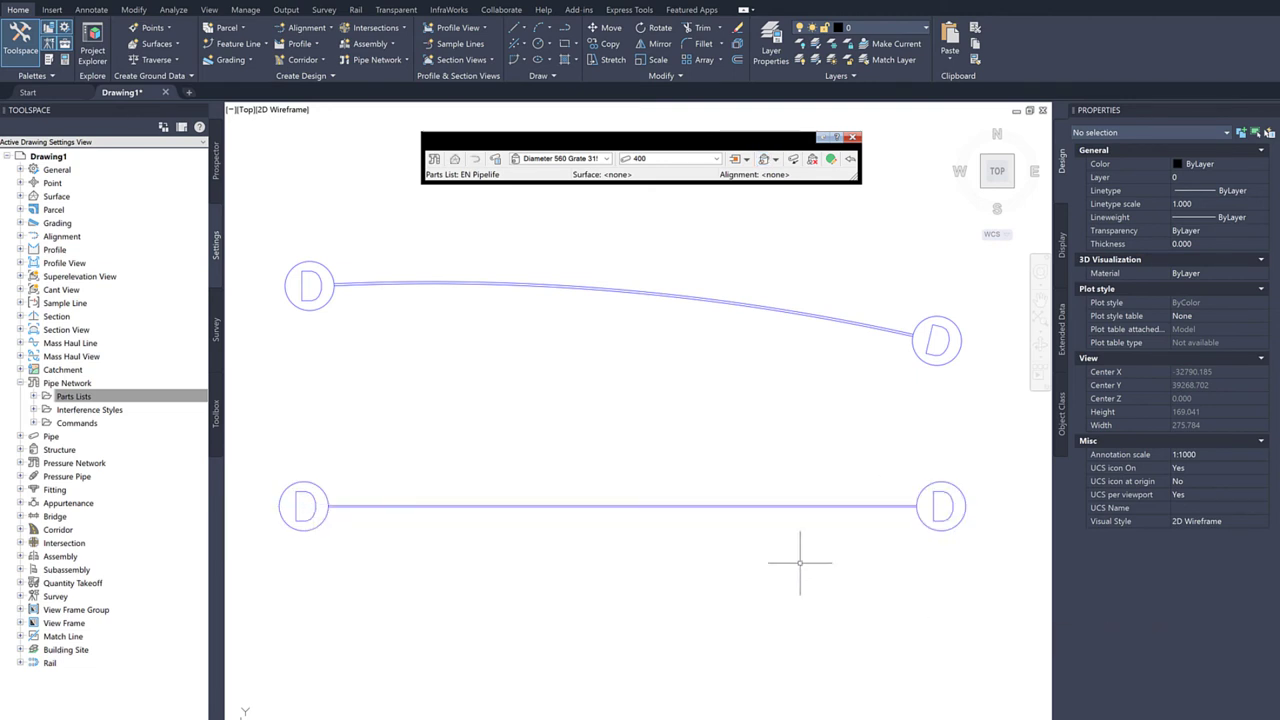
Step: Examine the part data in the straight pipe's properties, moving the dialog clear of the drawing
click(721, 506)
right_click(603, 399)
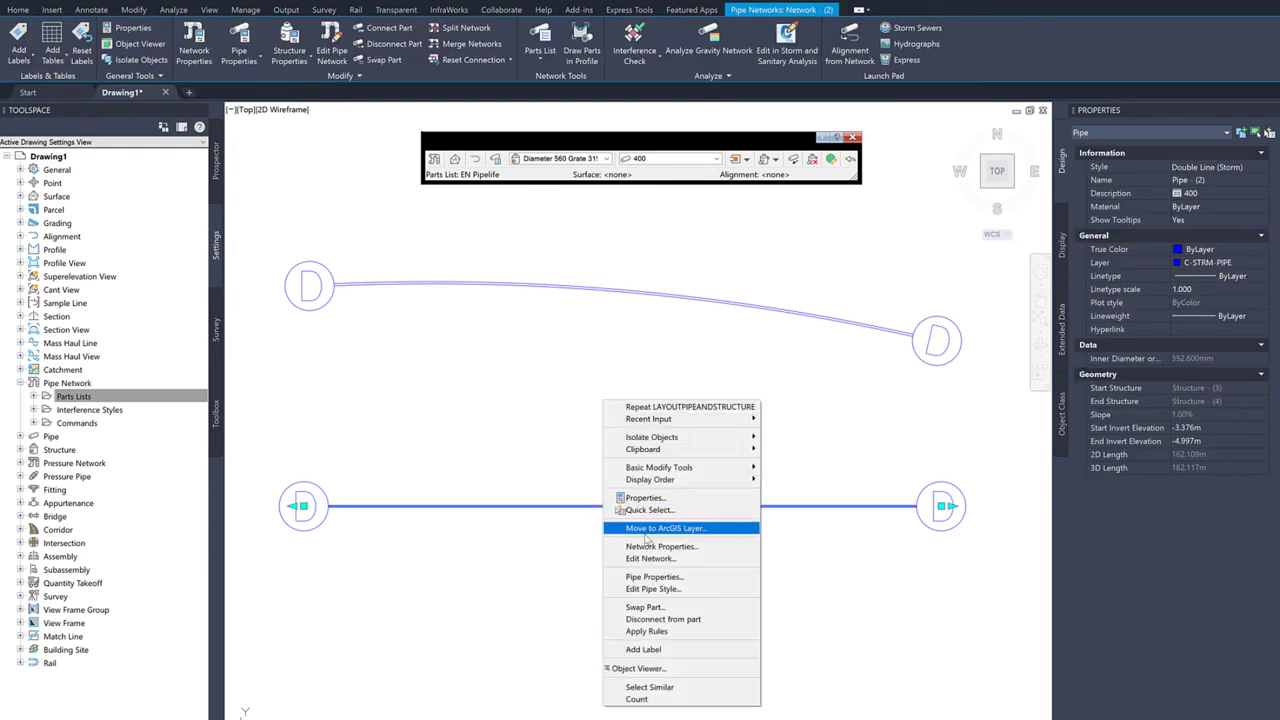
click(647, 578)
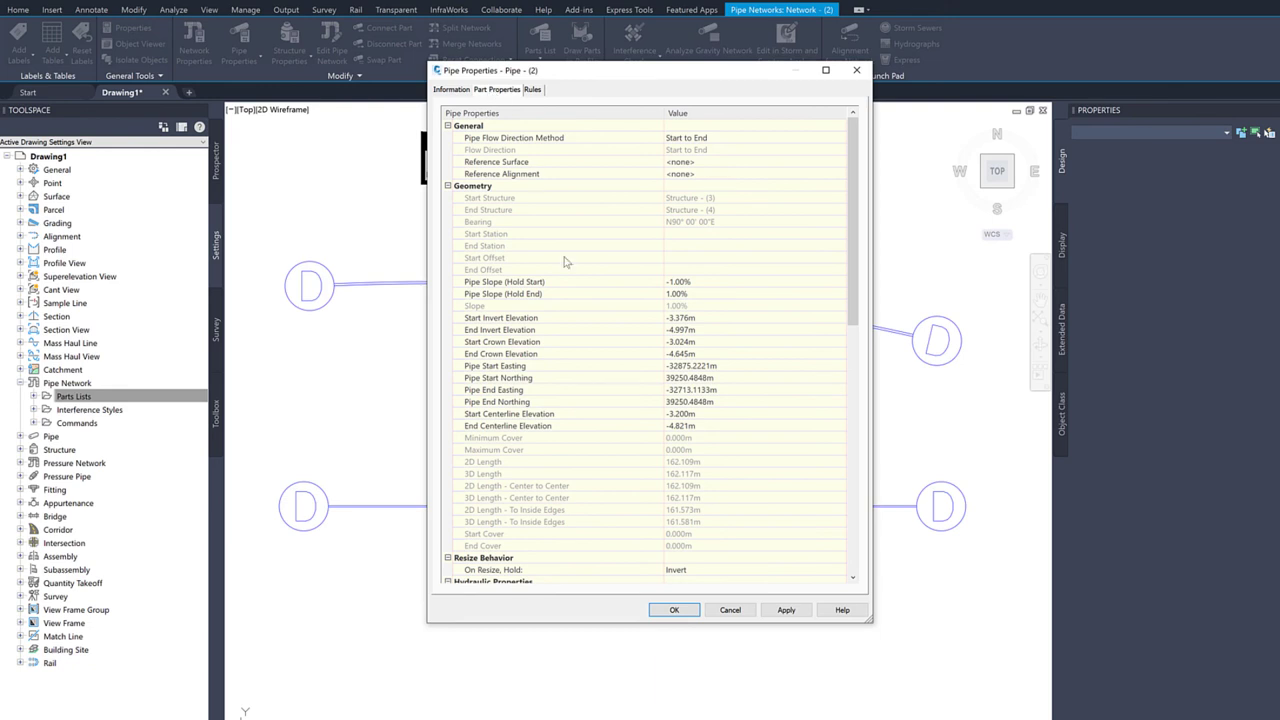
scroll(611, 401, down, 10)
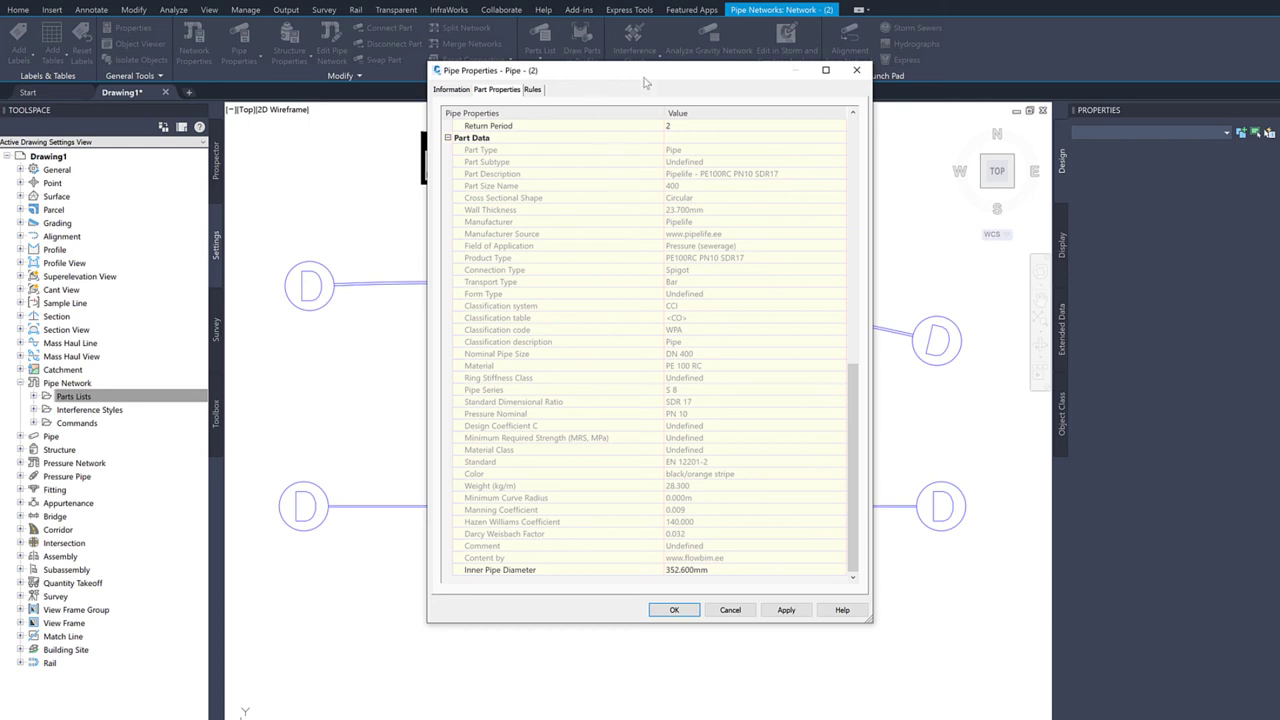
mouse_move(599, 78)
mouse_down()
mouse_move(818, 106)
mouse_move(876, 132)
mouse_up()
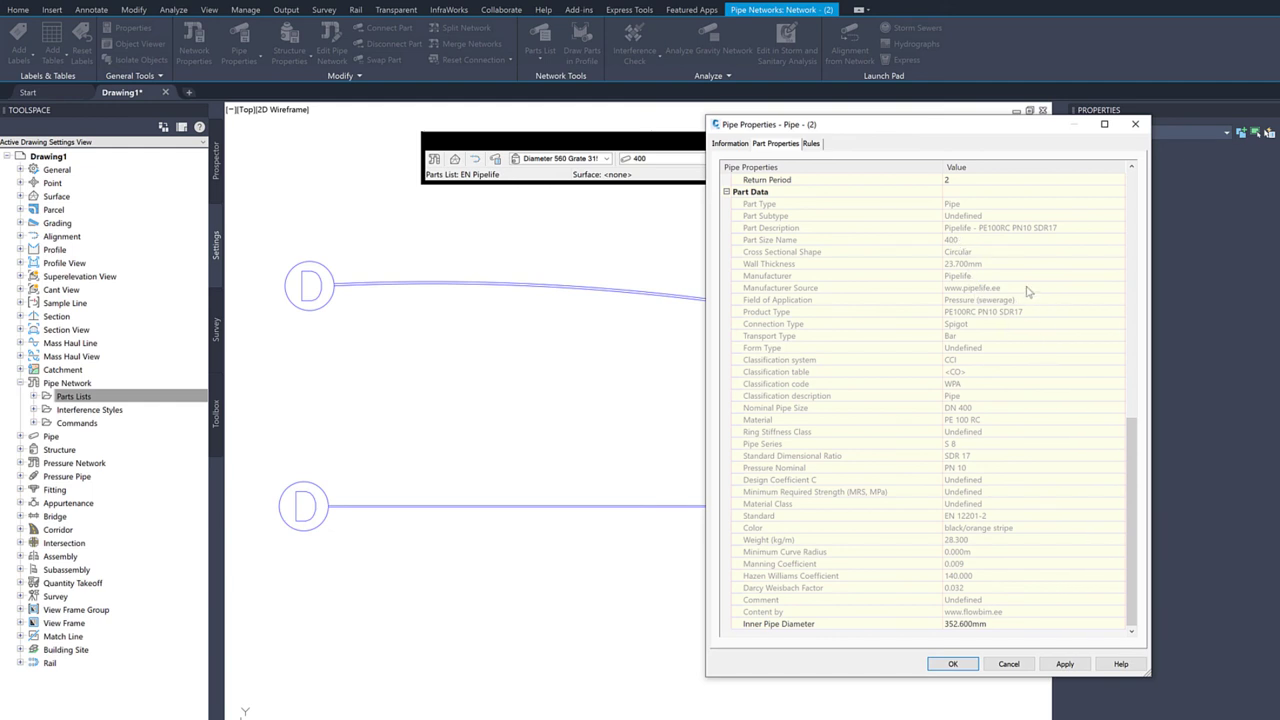
Step: Make the Pipe Centerline and Outside Pipe Walls visible in plan view in the curved pipe's Double Line (Storm) style
click(936, 664)
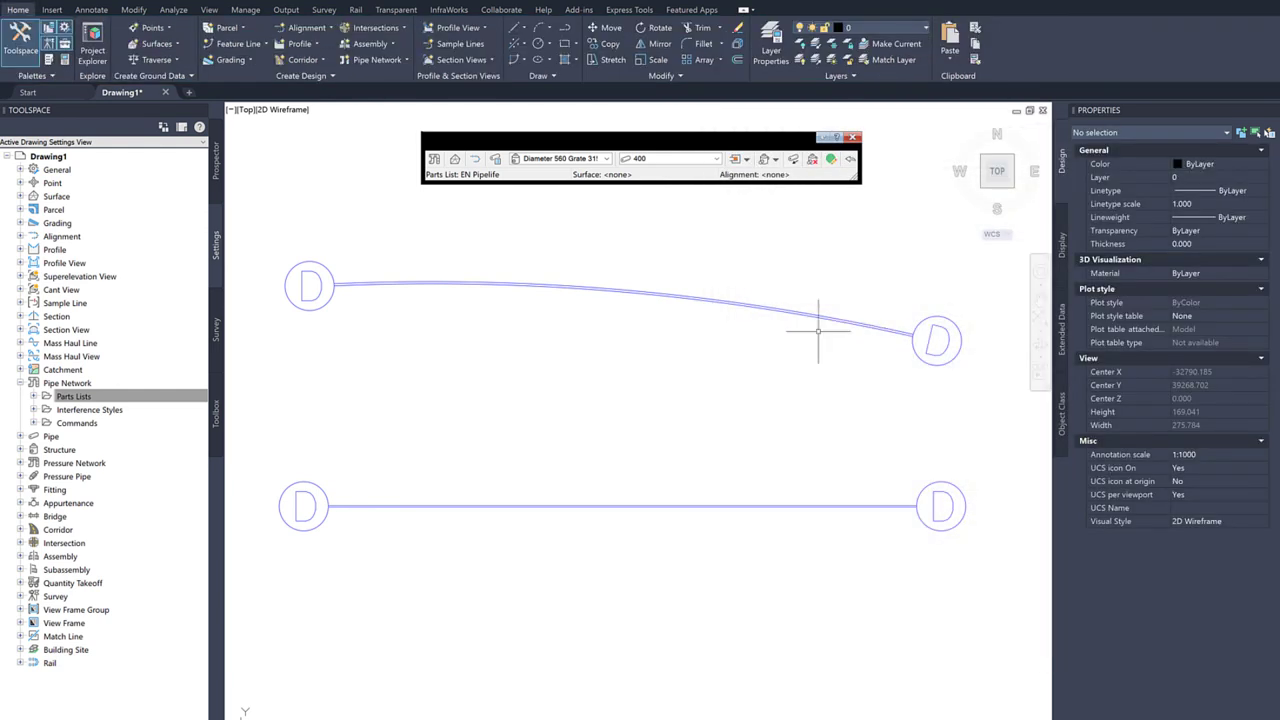
middle_drag(814, 320, 735, 342)
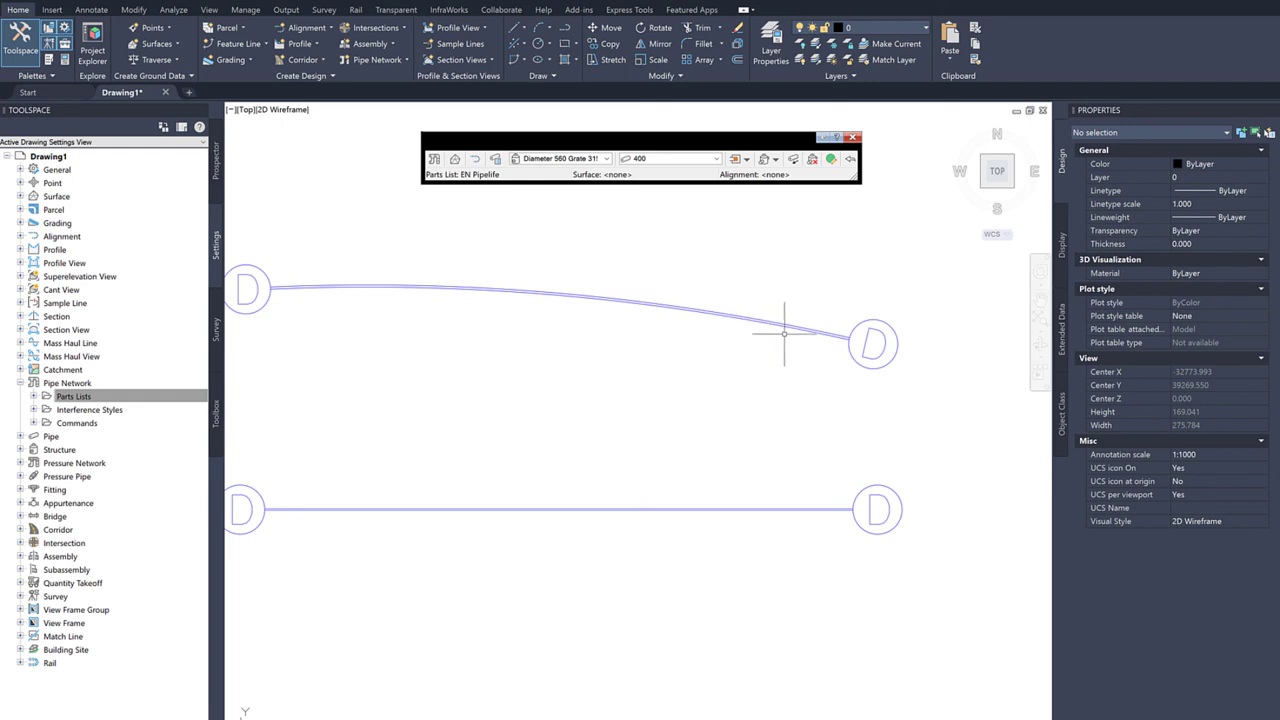
scroll(775, 345, up, 5)
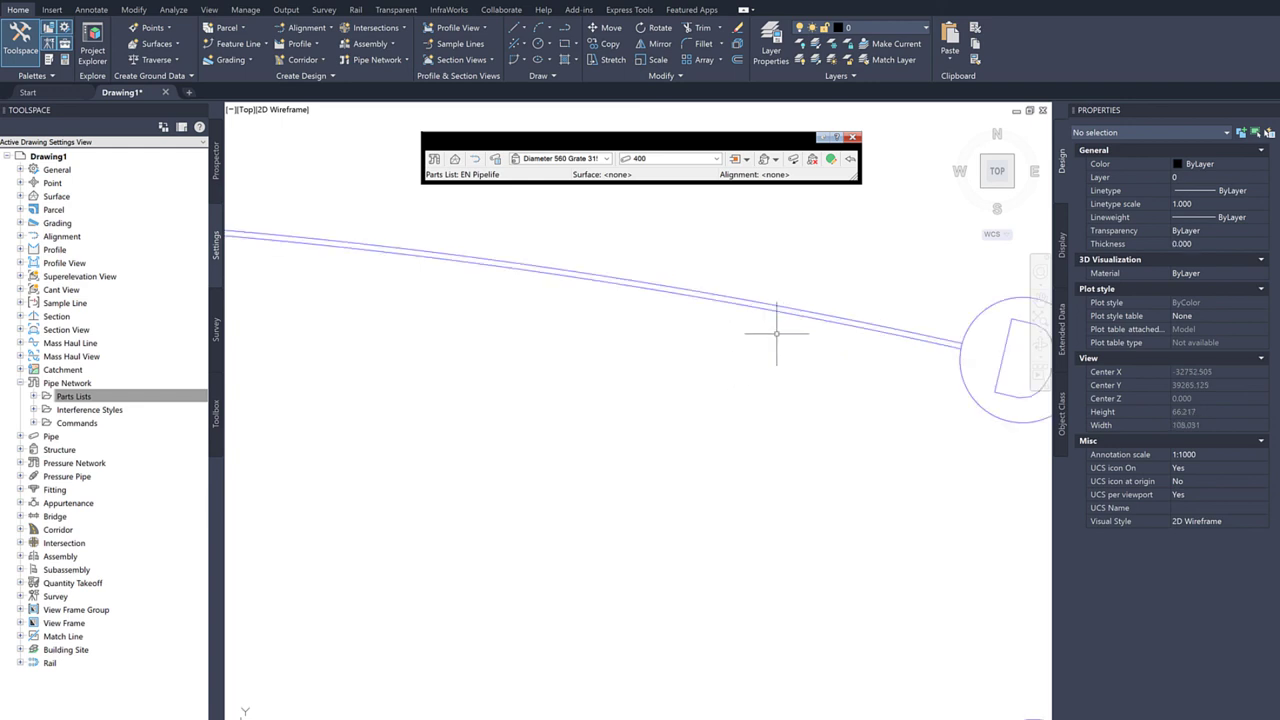
click(730, 276)
right_click(580, 293)
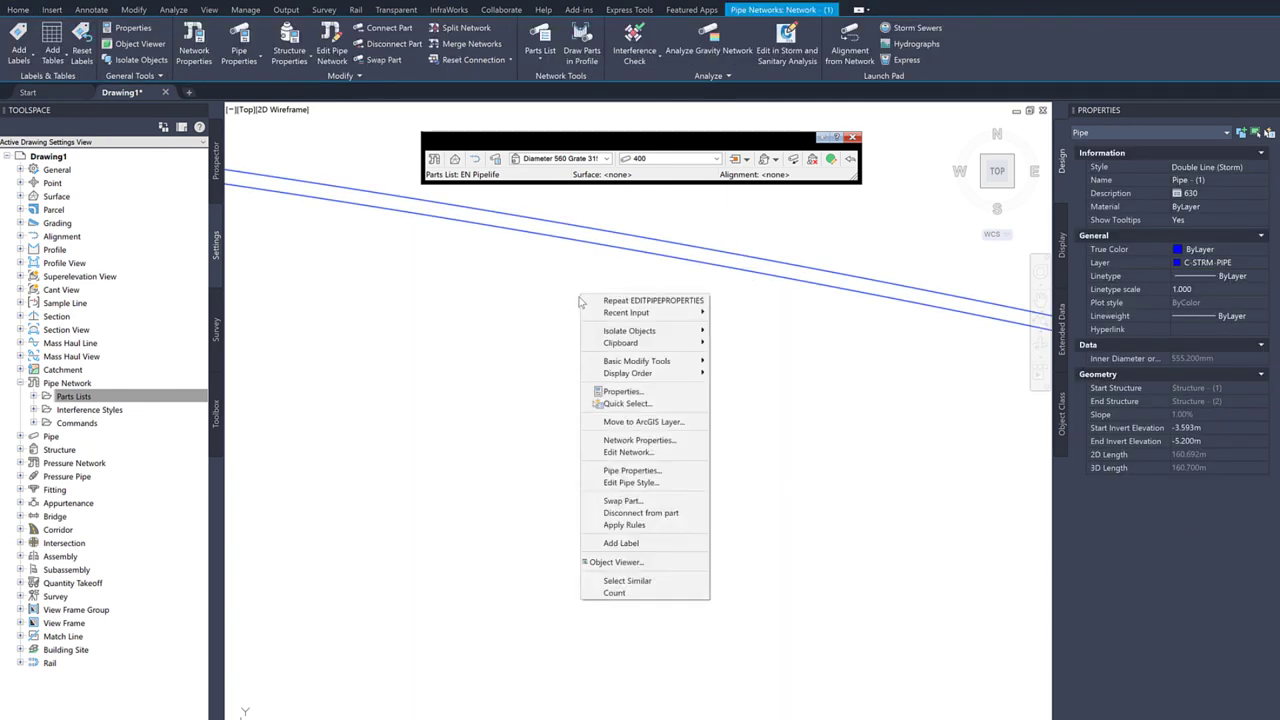
click(621, 484)
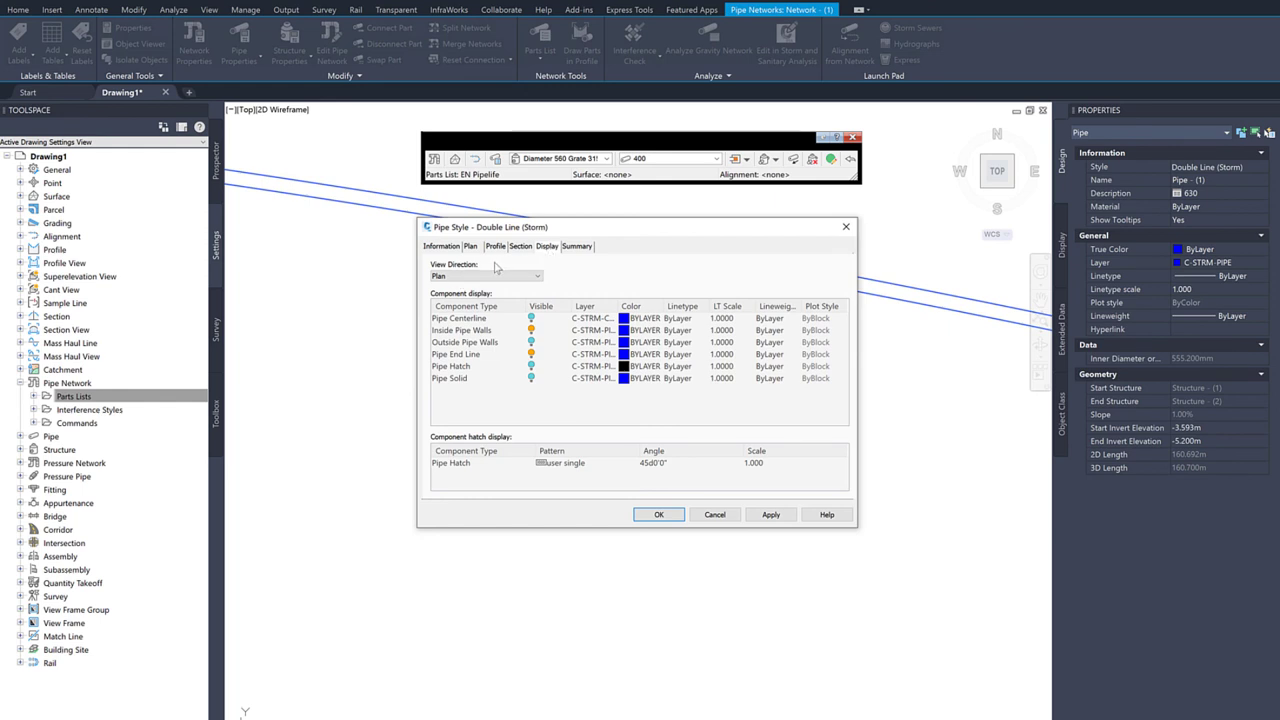
click(532, 319)
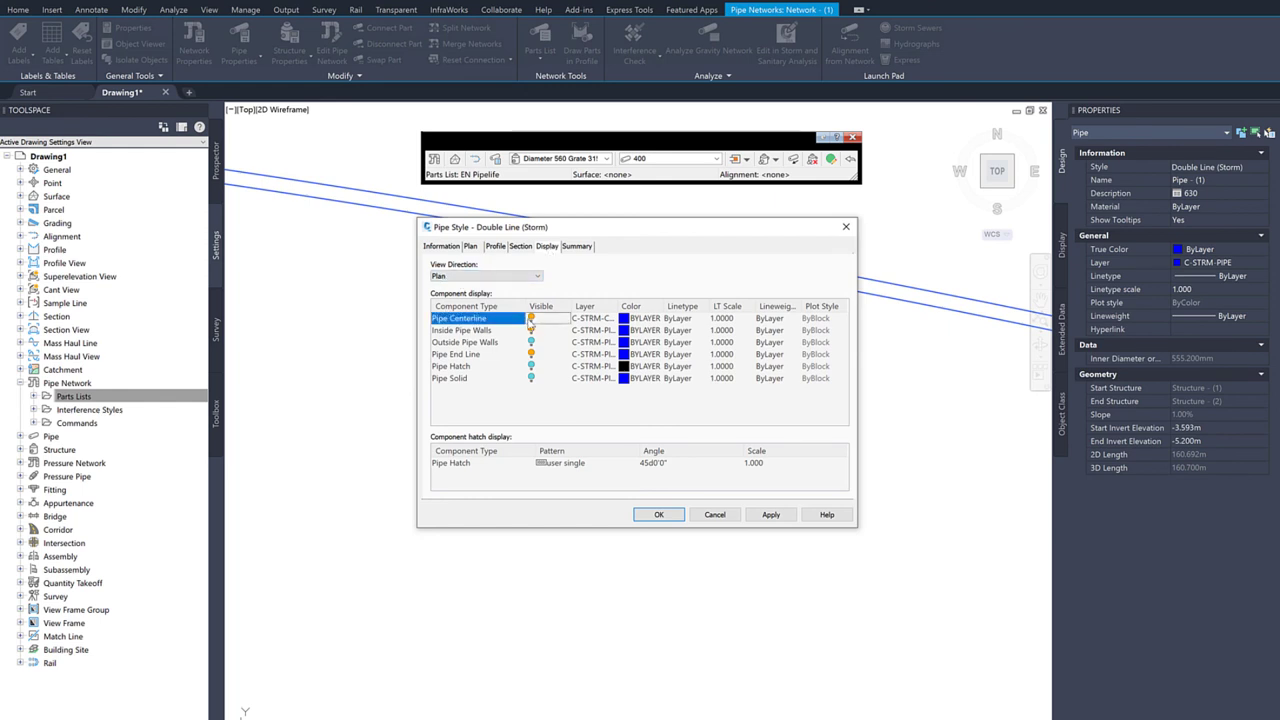
click(532, 342)
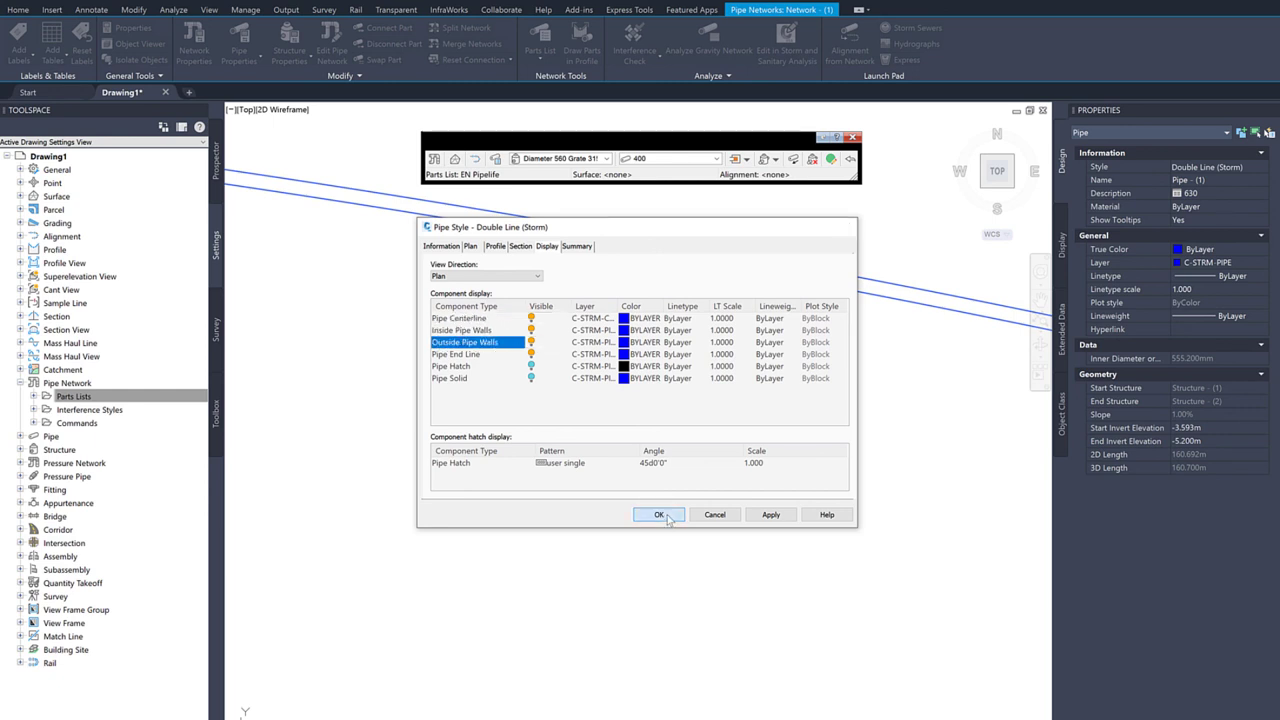
click(658, 514)
Step: Examine the curved pipe's centerline and its inner and outer walls up close near the end structure, and both pipe runs as a whole
scroll(620, 363, up, 2)
middle_drag(620, 363, 370, 374)
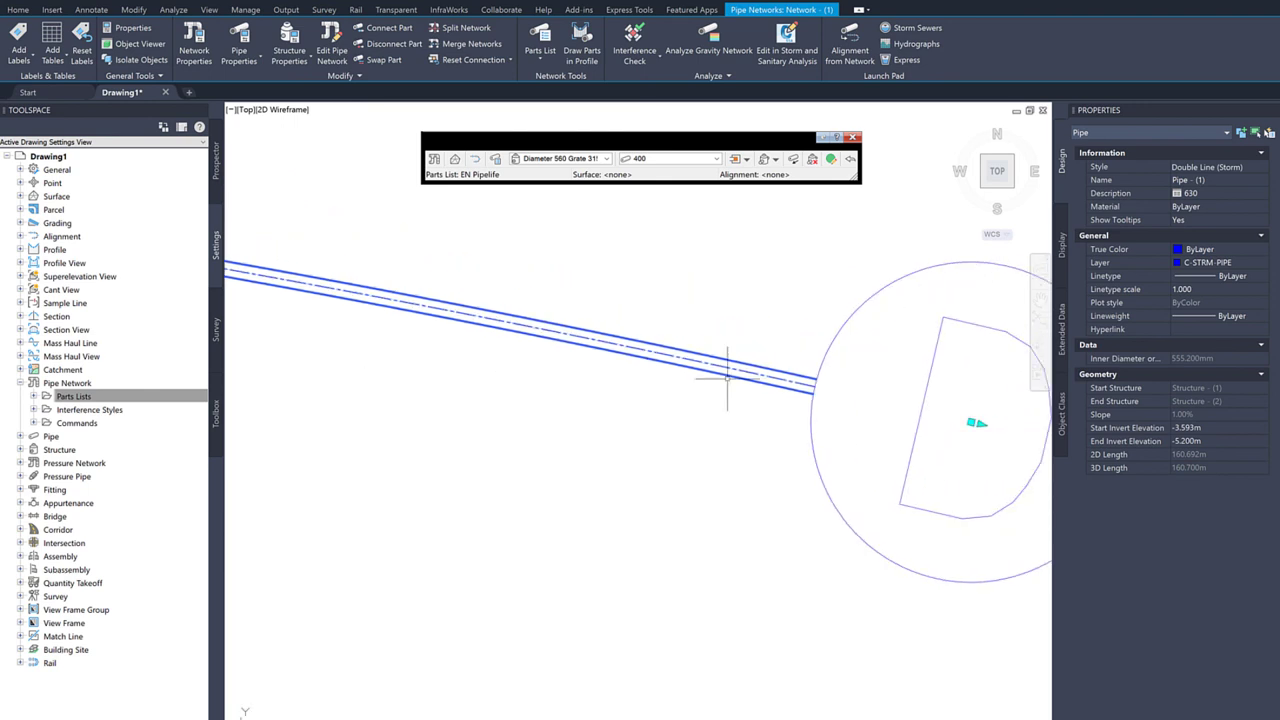
scroll(730, 355, up, 8)
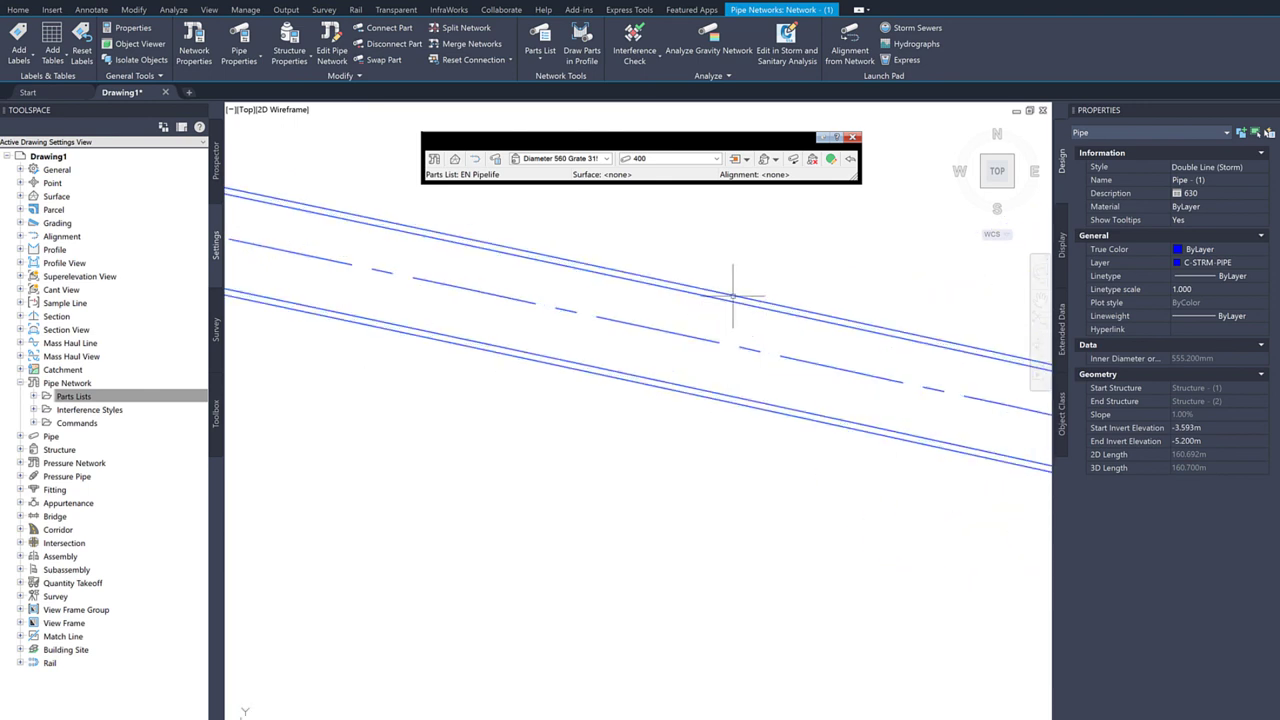
scroll(735, 300, up, 2)
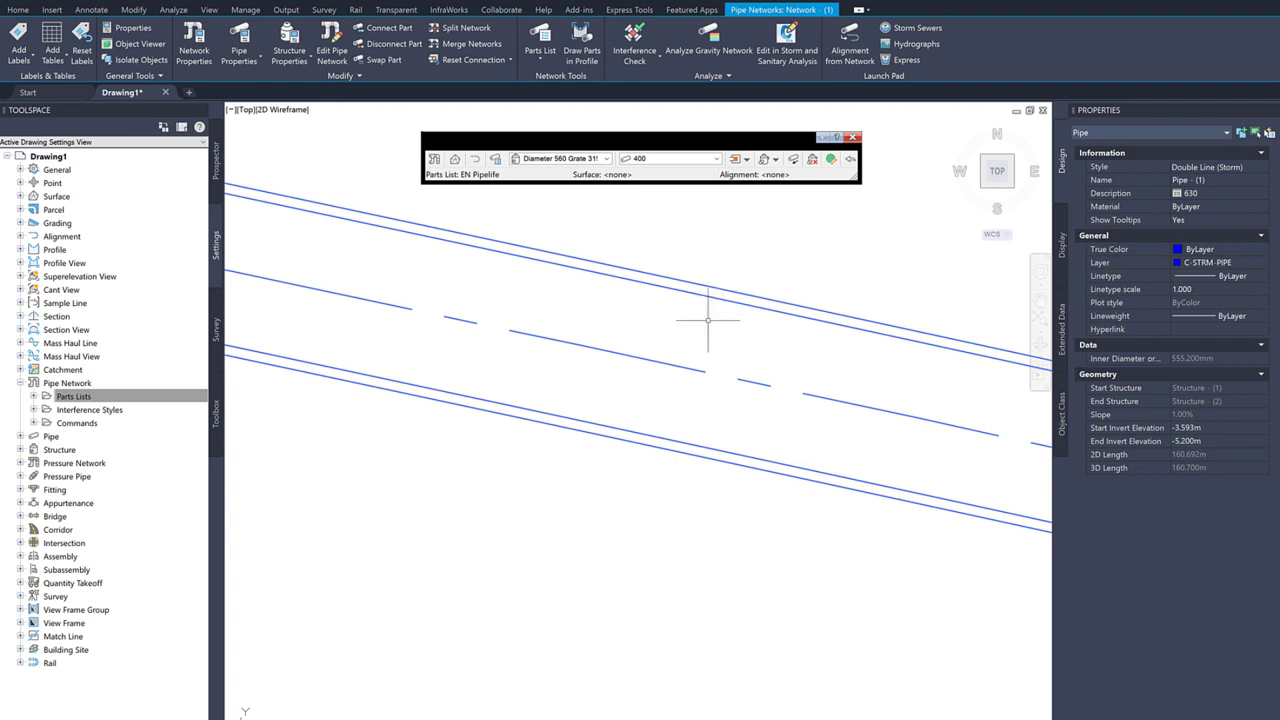
scroll(713, 318, down, 2)
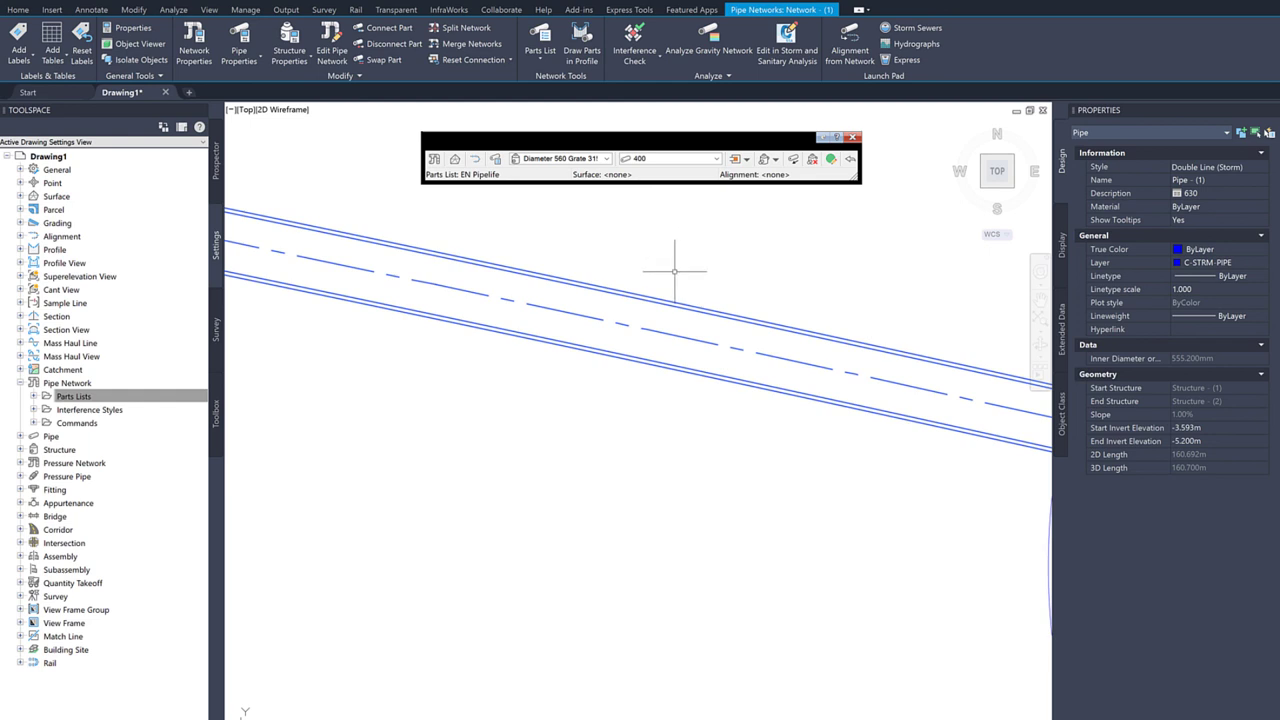
scroll(722, 322, up, 2)
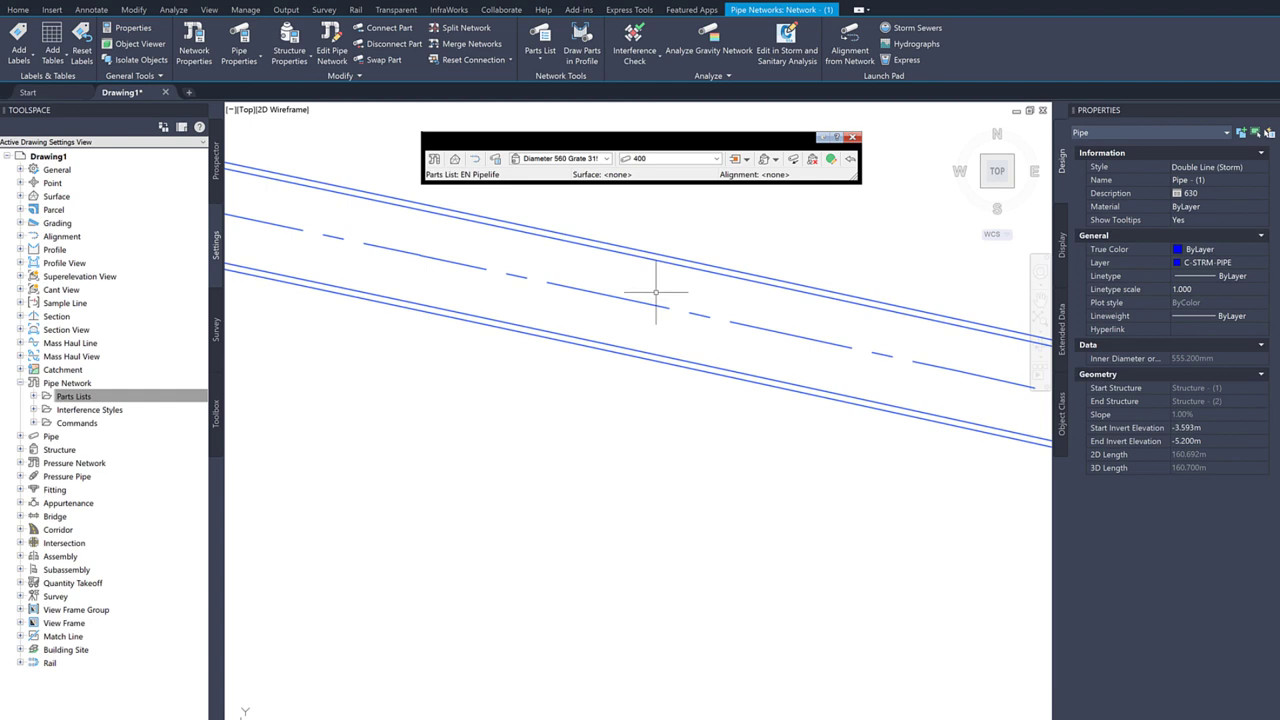
scroll(655, 292, down, 2)
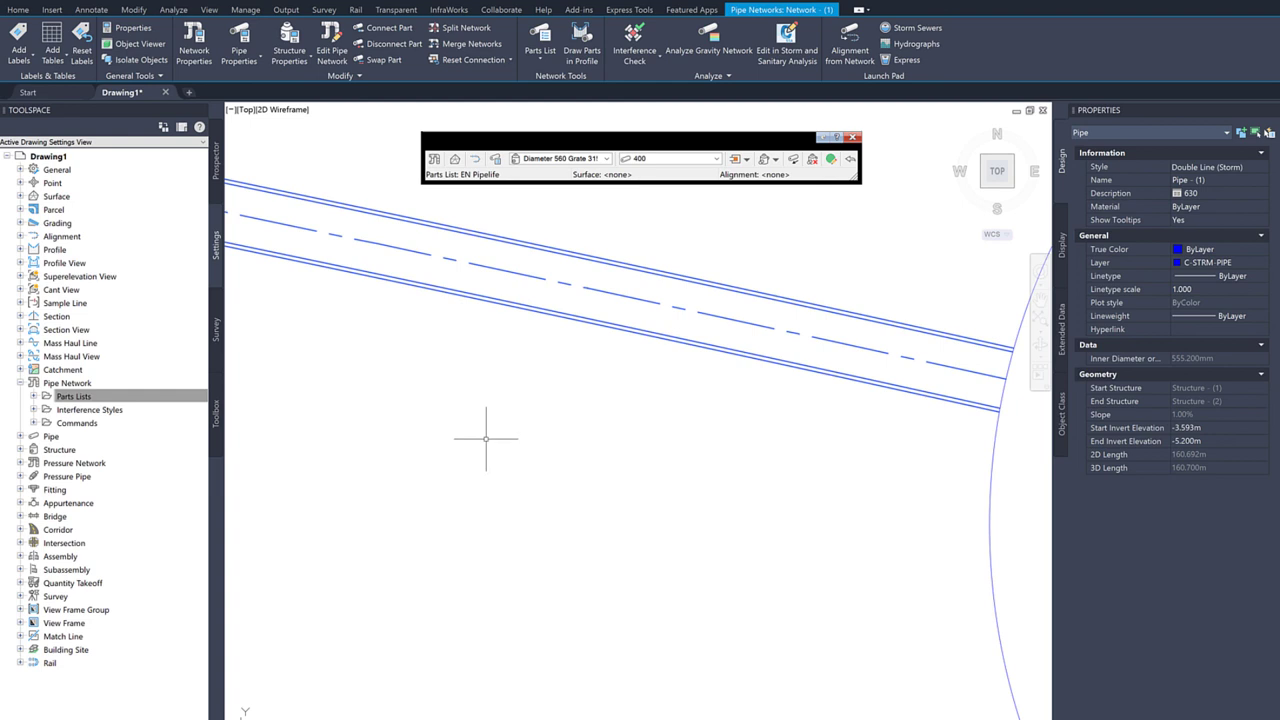
scroll(488, 436, down, 3)
middle_drag(457, 343, 753, 316)
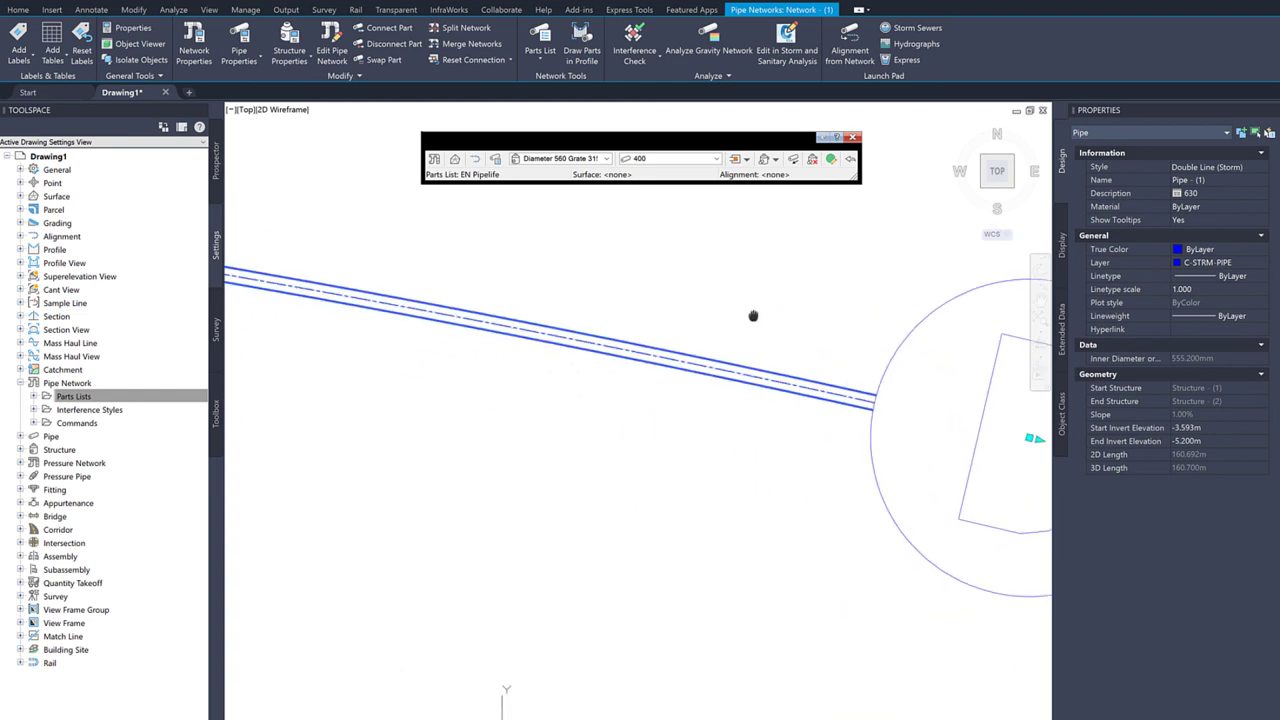
scroll(753, 316, up, 2)
scroll(463, 391, down, 2)
middle_drag(520, 391, 761, 398)
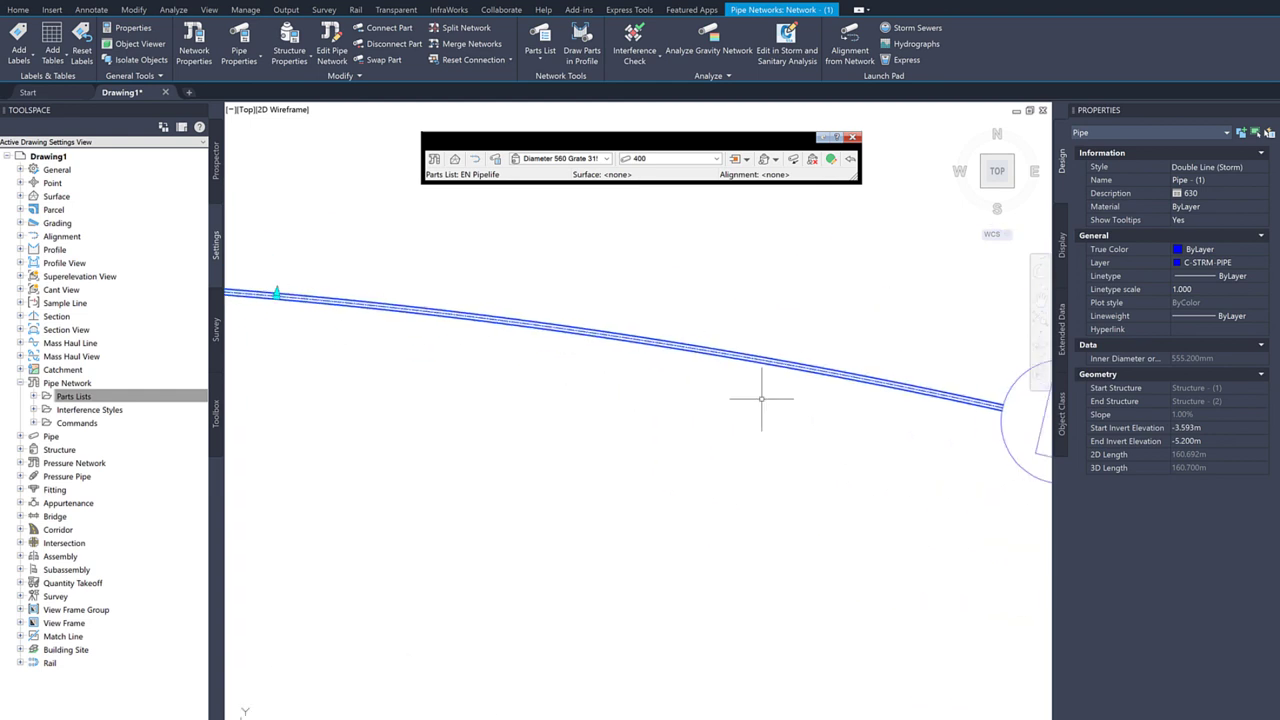
scroll(720, 430, down, 2)
mouse_move(506, 529)
middle_down()
mouse_move(666, 434)
mouse_move(691, 388)
mouse_move(601, 368)
middle_up()
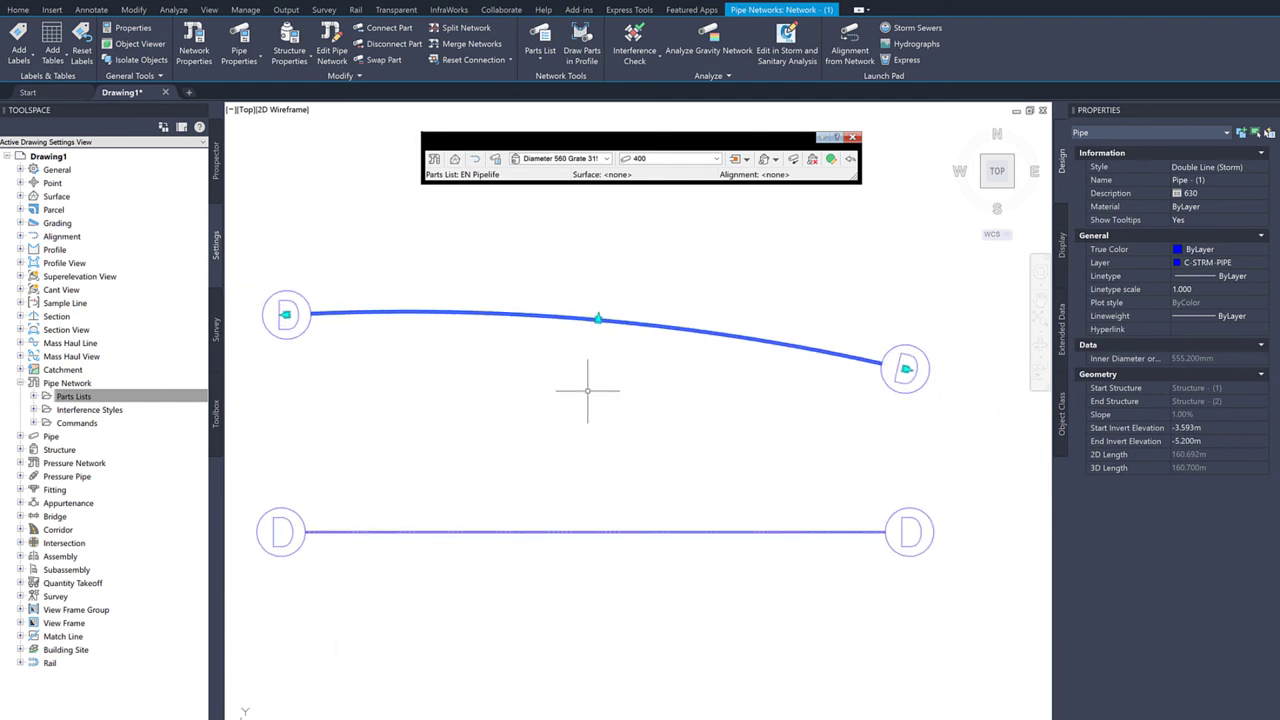